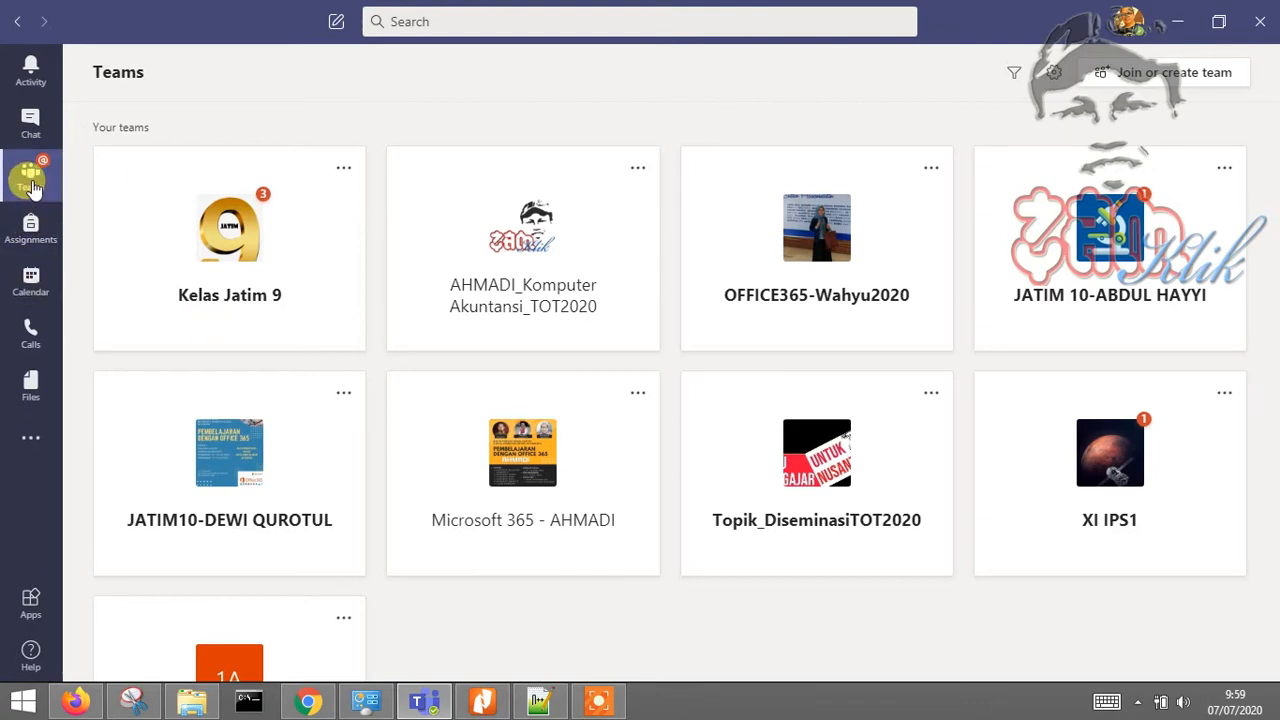
scroll(563, 243, down, 2)
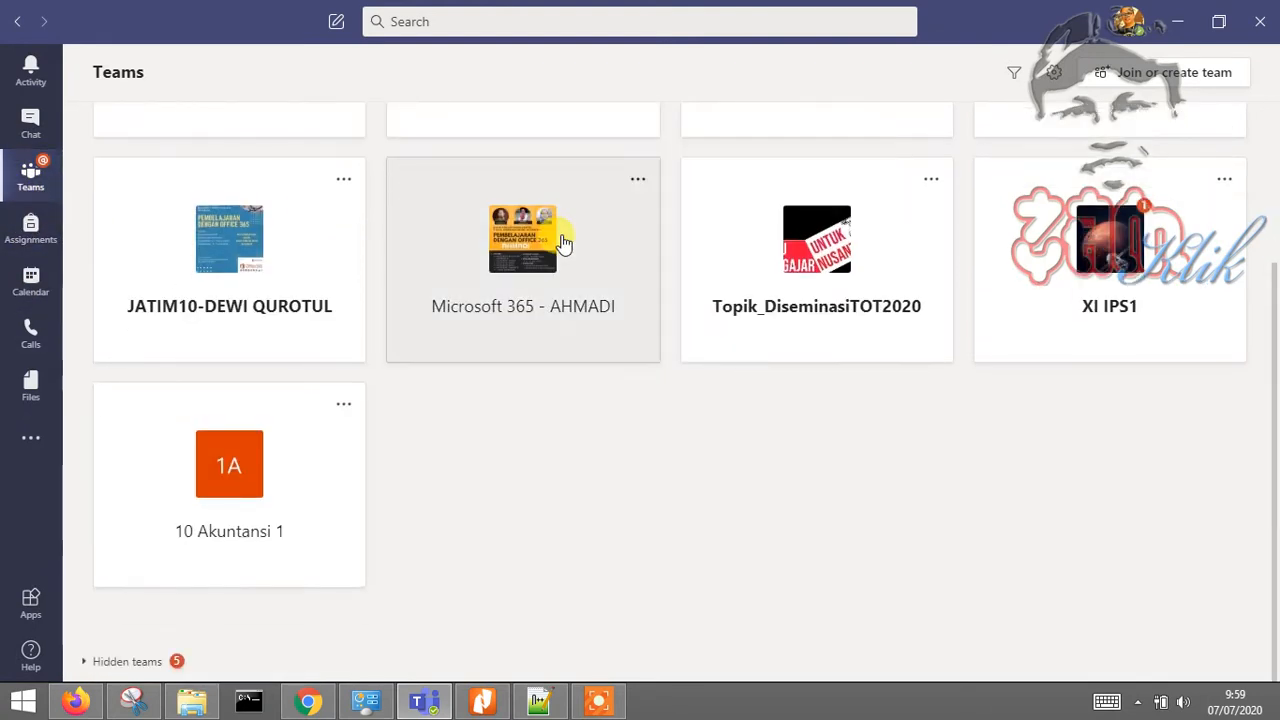
scroll(563, 243, up, 3)
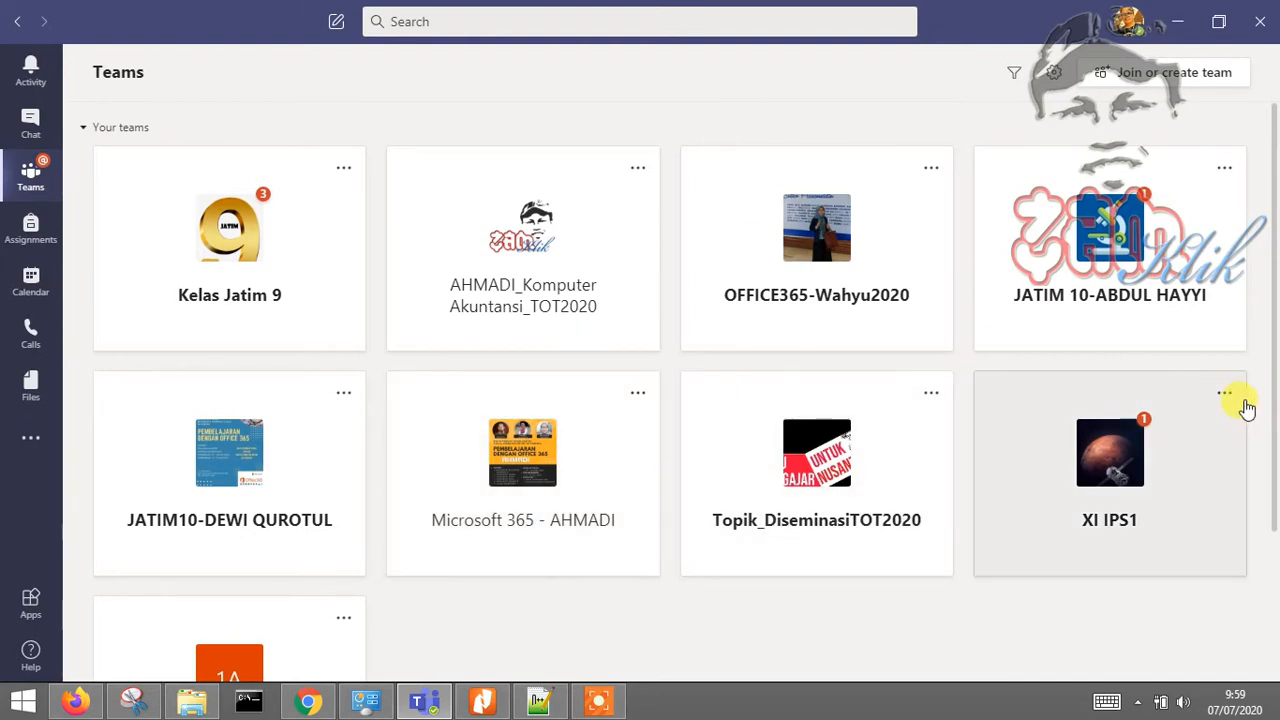
Hide the XI IPS1 team and open the options menu on the 10 Akuntansi 1 card
click(1226, 396)
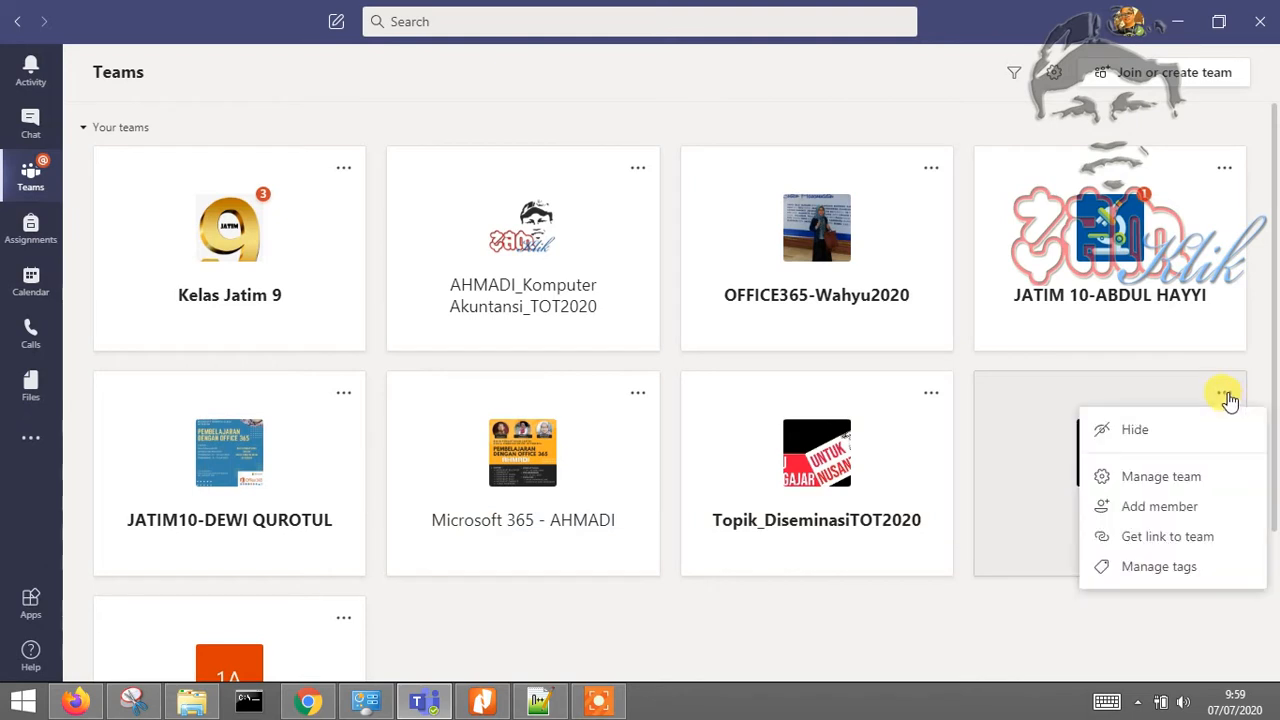
click(1196, 428)
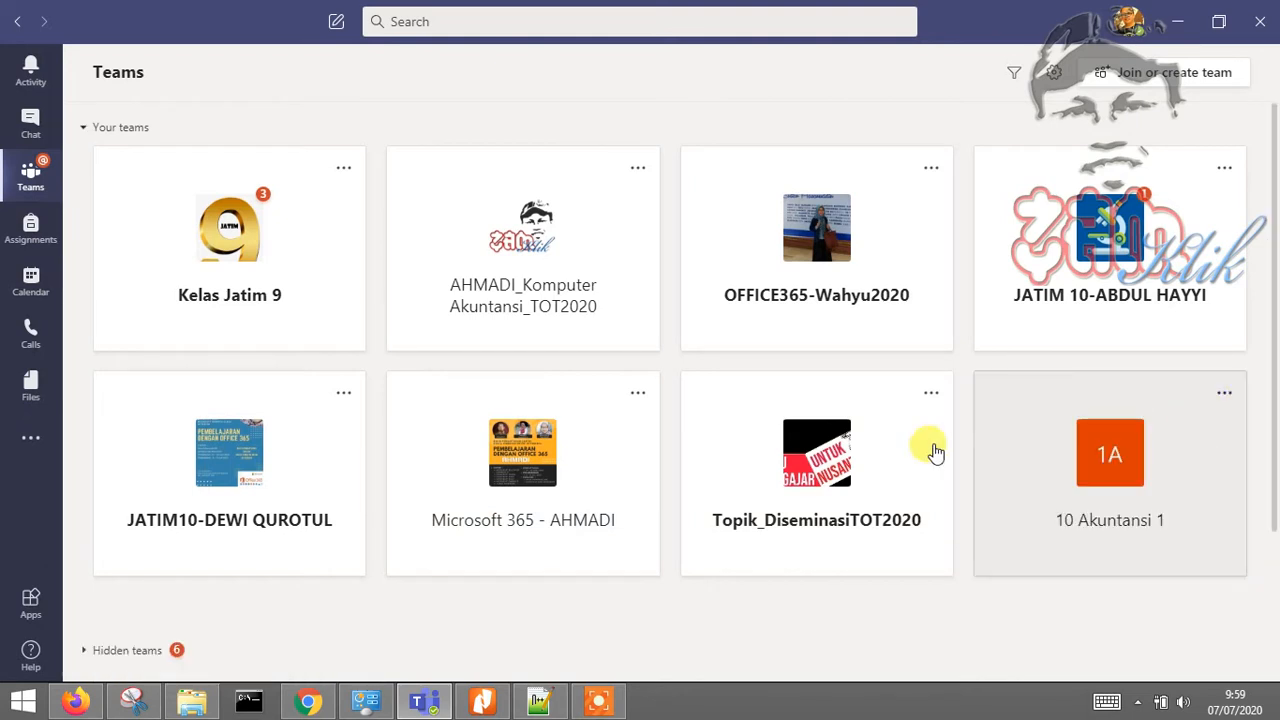
click(1226, 396)
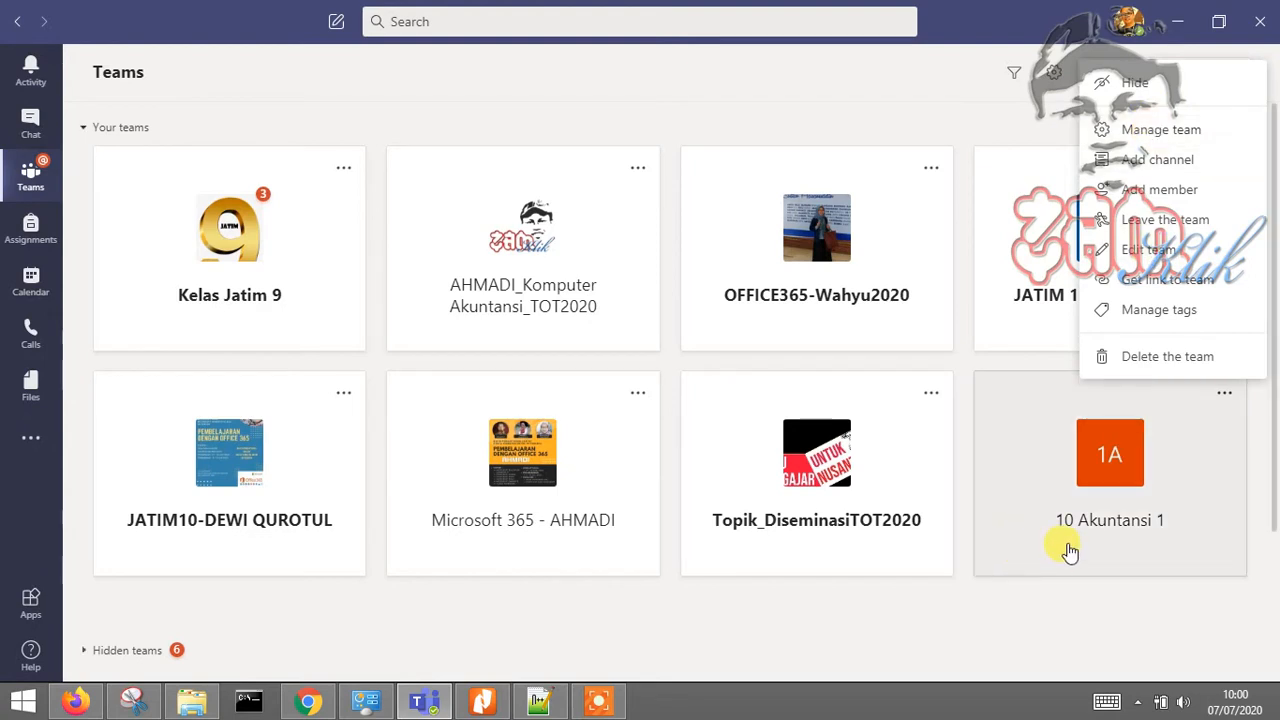
click(1040, 651)
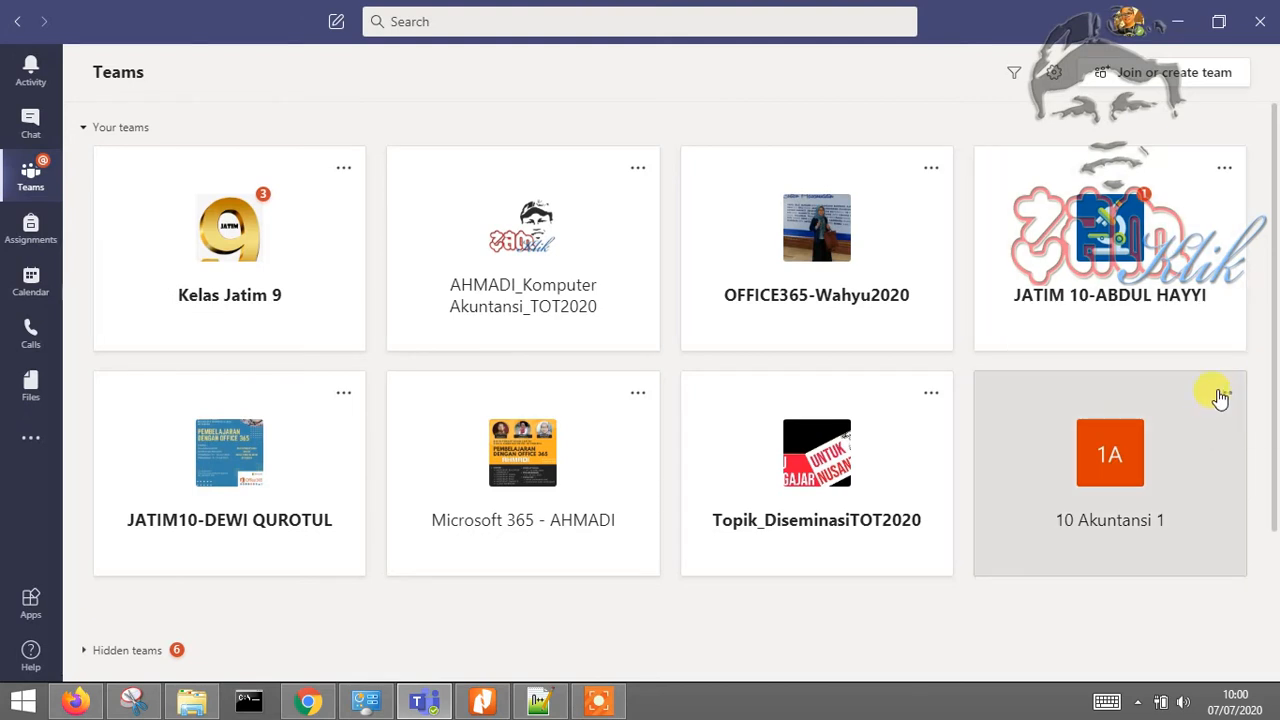
click(1222, 395)
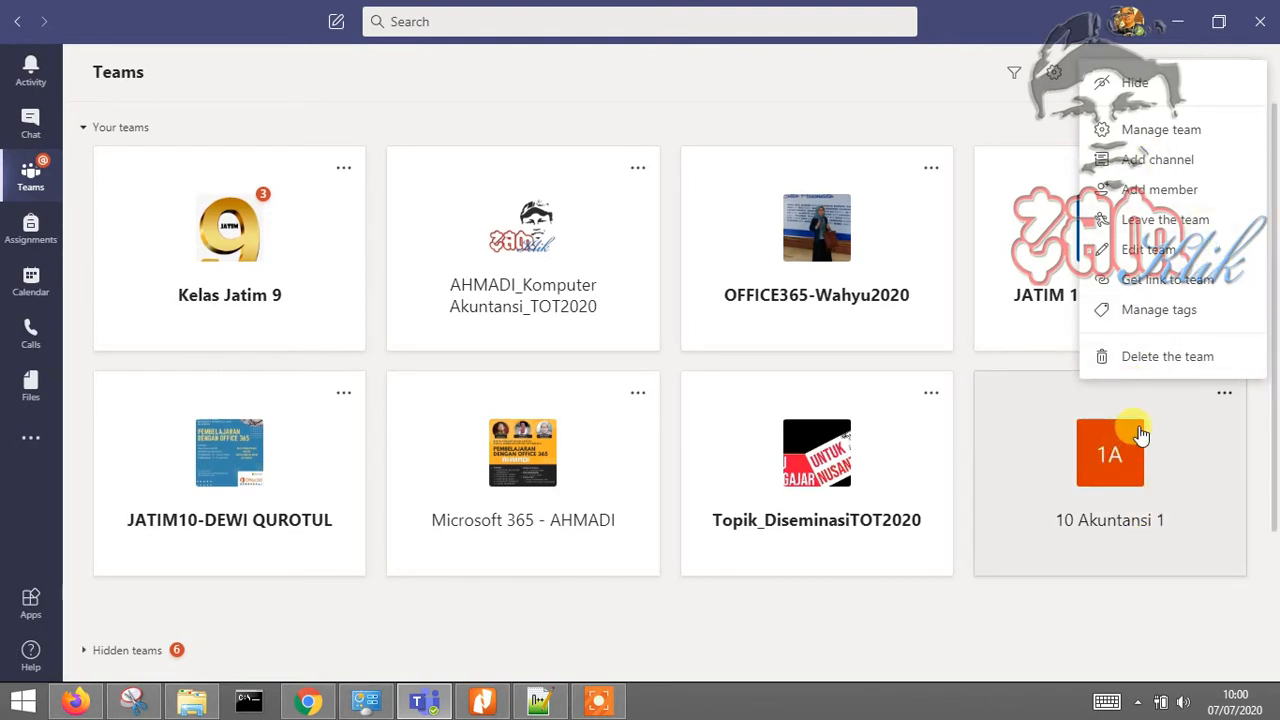
Permanently delete the 10 Akuntansi 1 team, acknowledging that everything will be deleted
click(1228, 396)
click(1226, 395)
click(1170, 358)
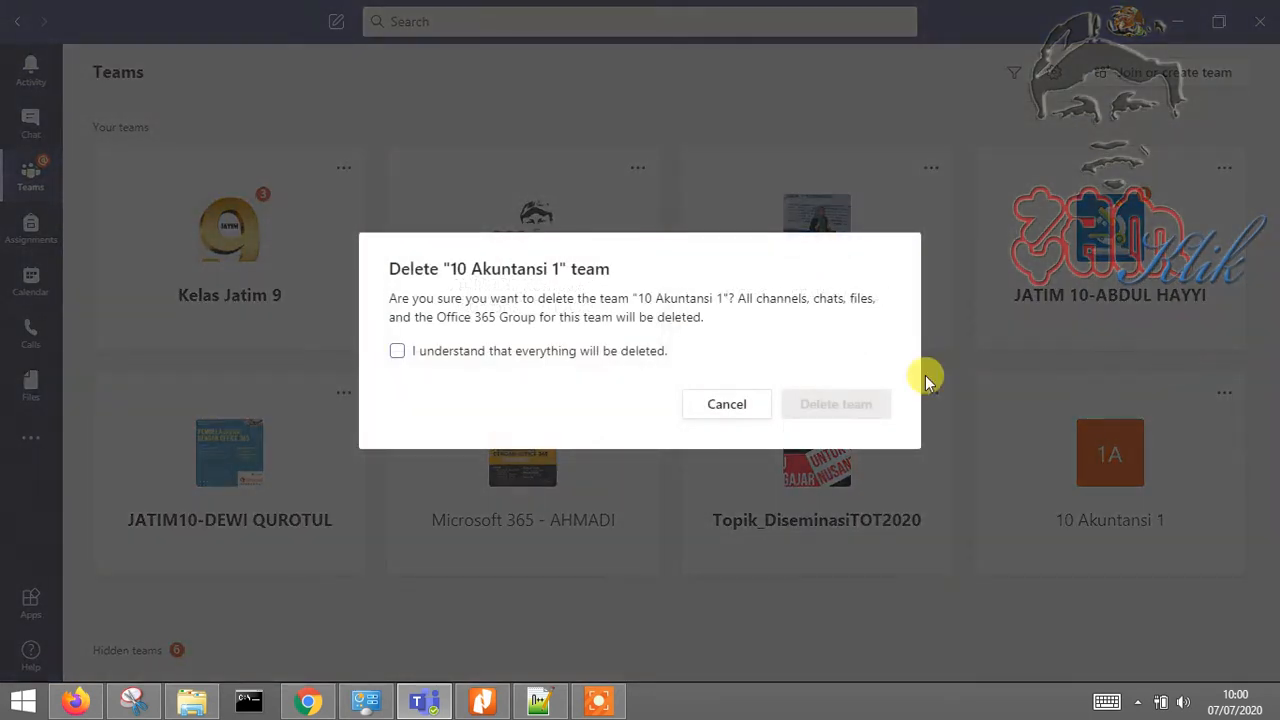
click(440, 355)
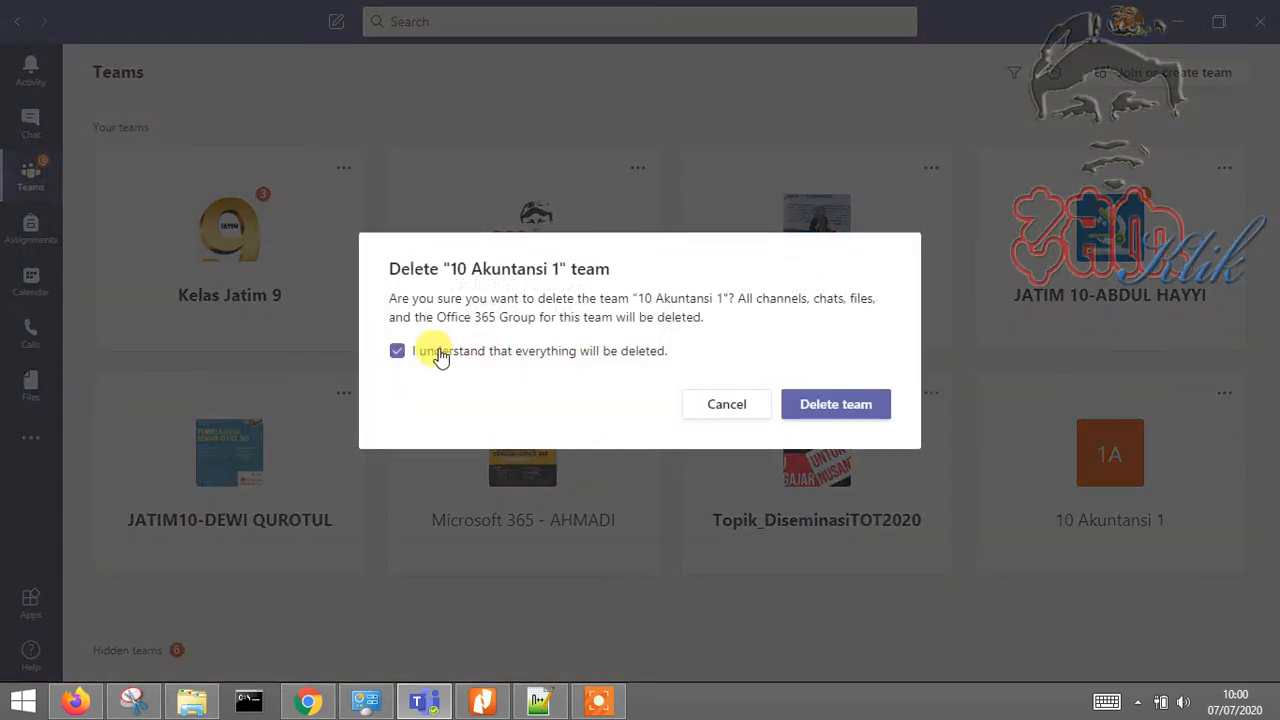
click(501, 356)
click(501, 356)
click(836, 408)
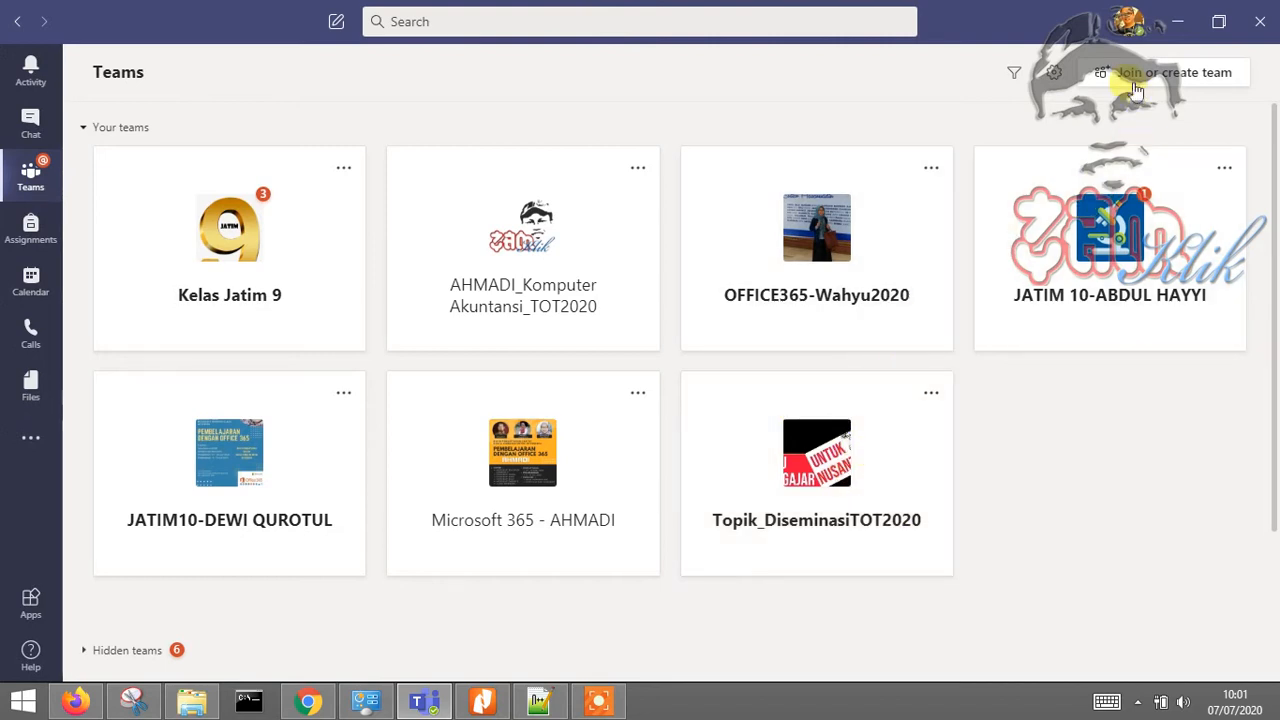
click(1134, 84)
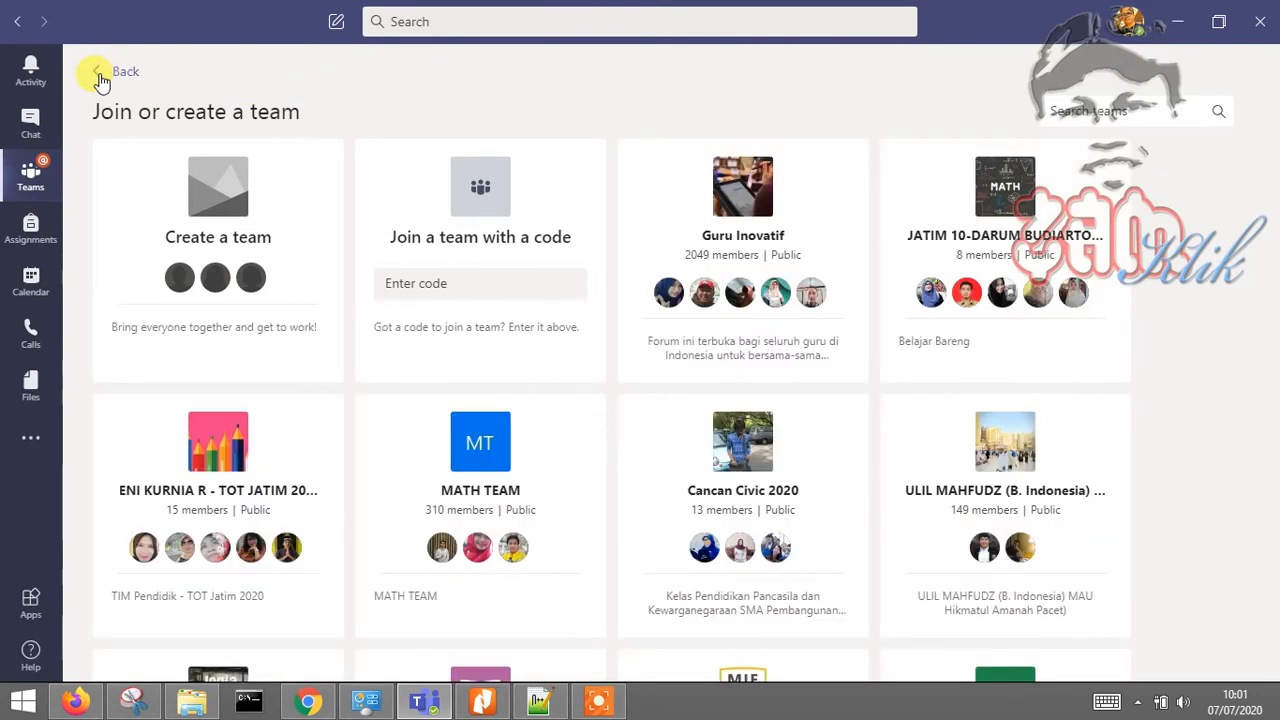
click(98, 72)
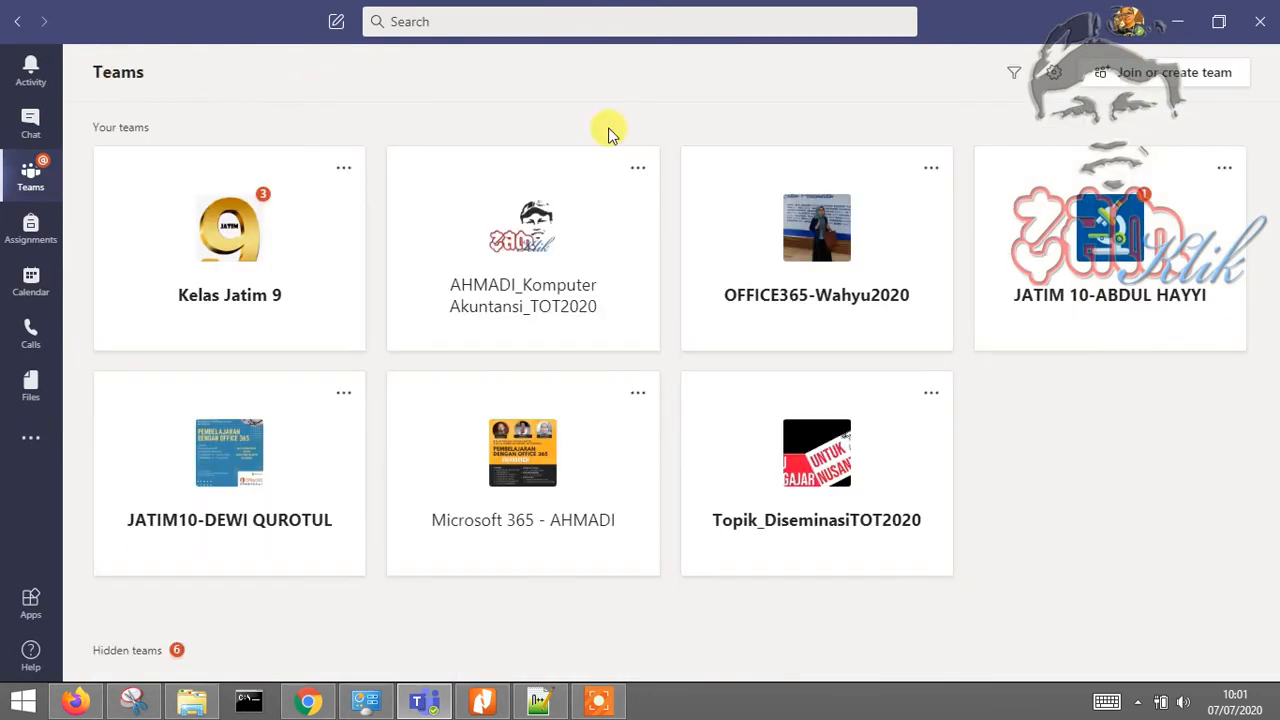
click(1131, 84)
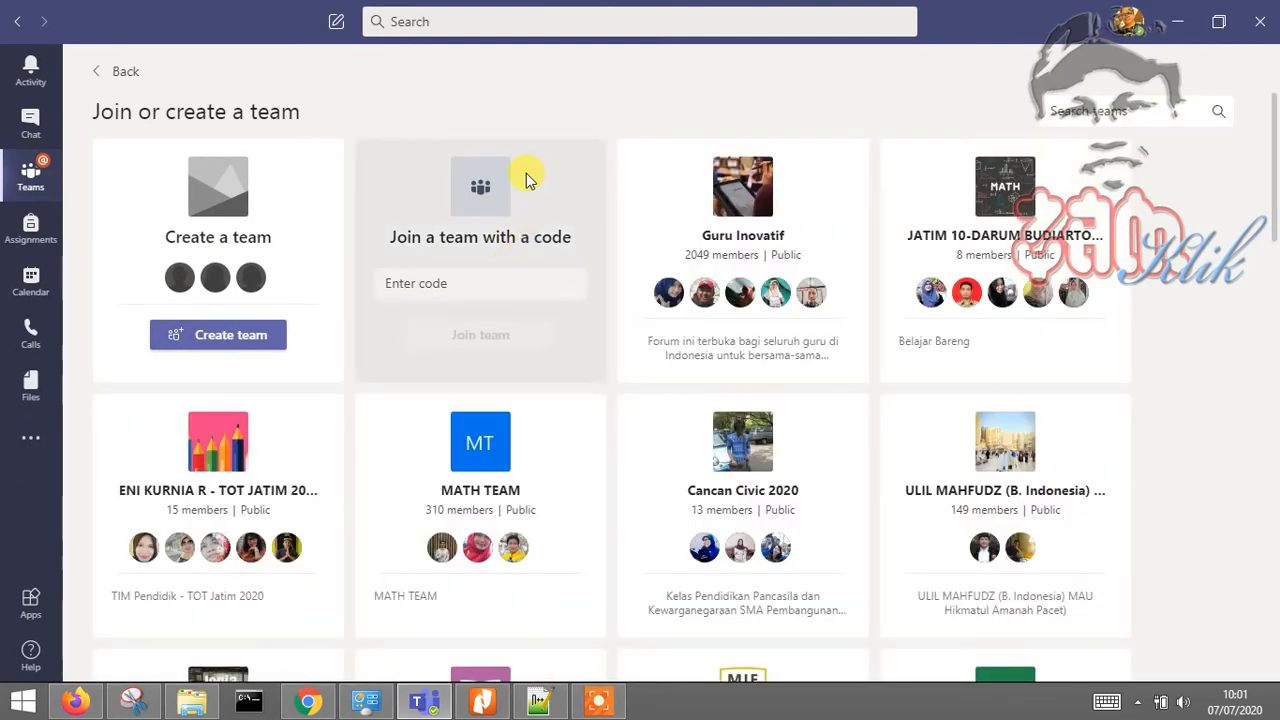
mouse_move(762, 345)
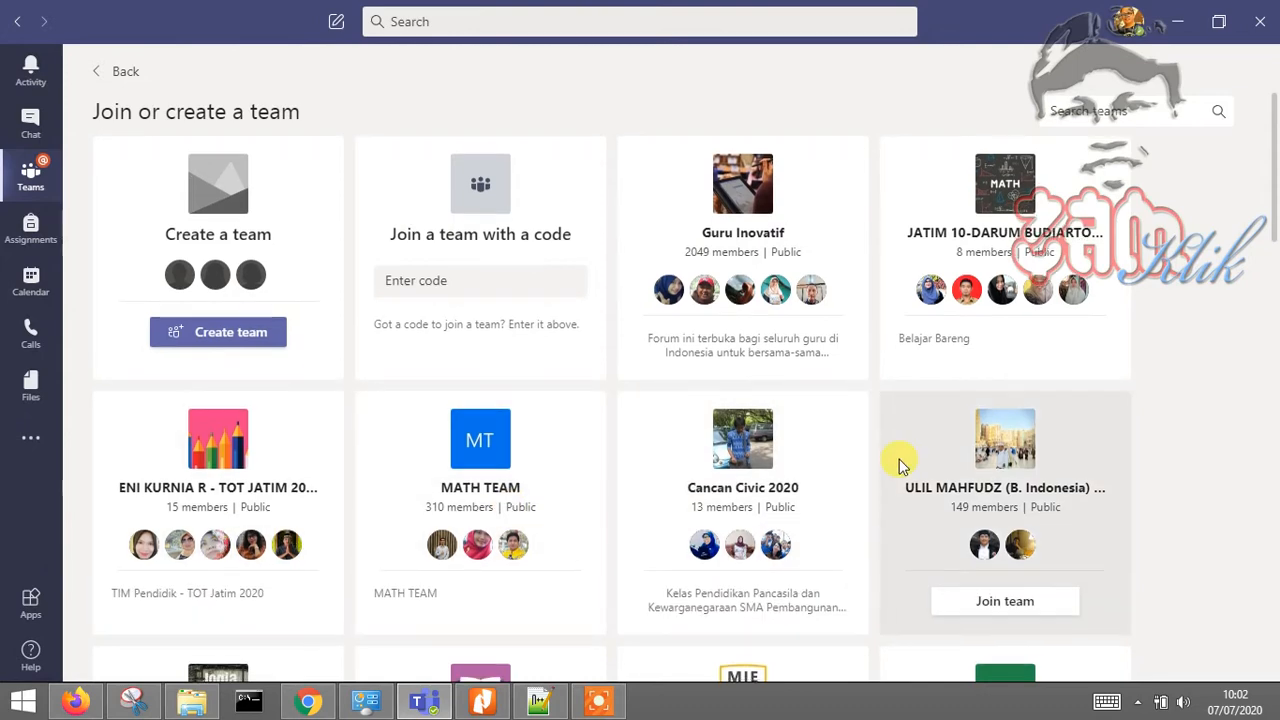
scroll(899, 459, down, 1)
scroll(899, 459, down, 1)
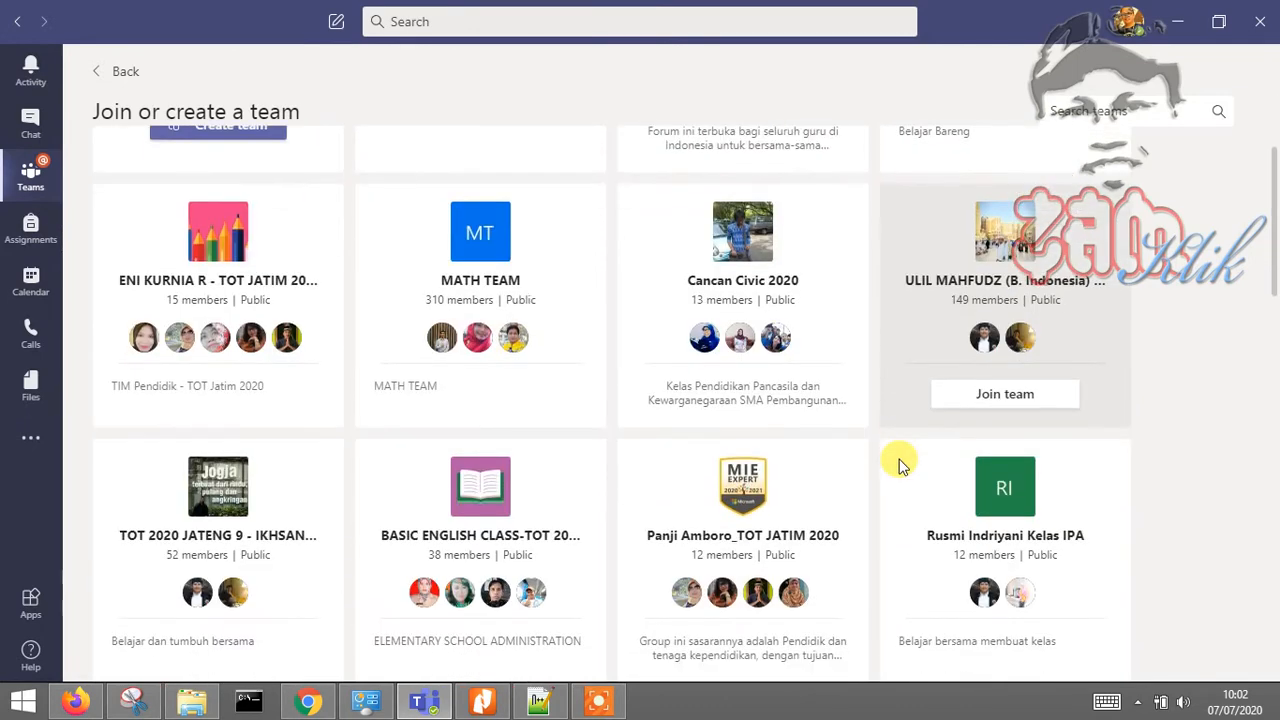
scroll(899, 464, down, 3)
scroll(899, 464, down, 2)
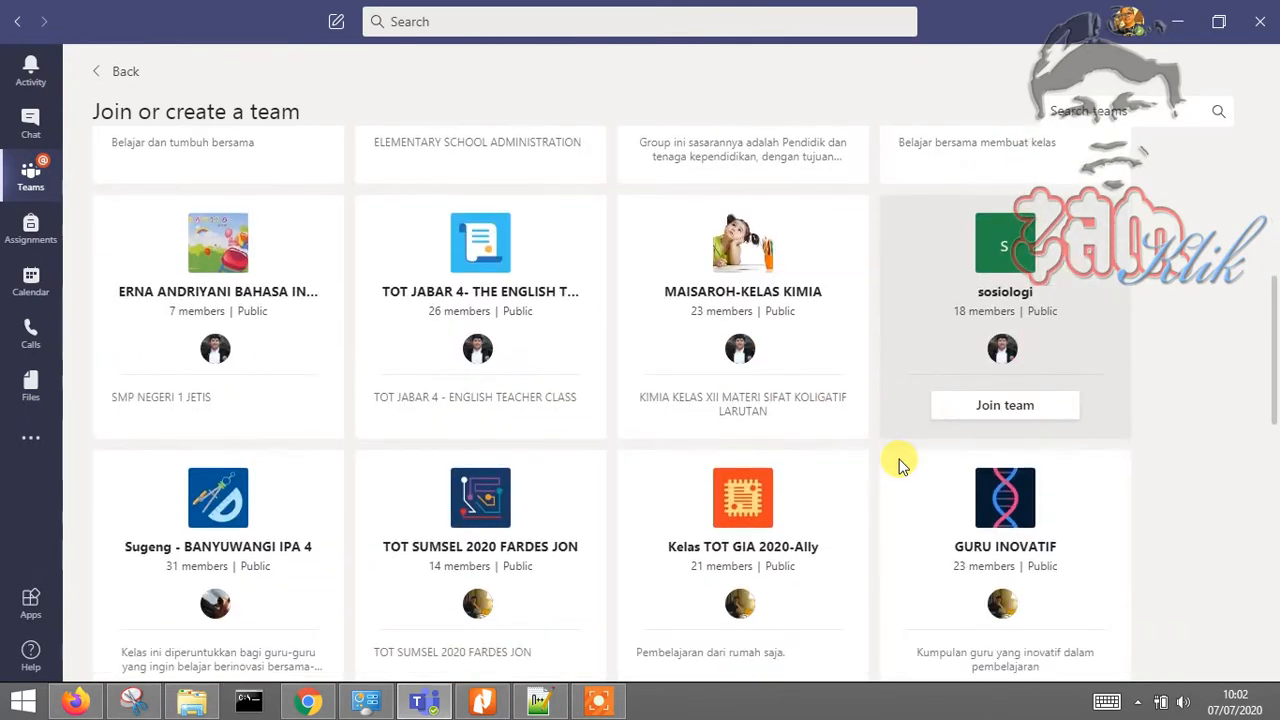
scroll(899, 464, down, 3)
scroll(899, 464, down, 2)
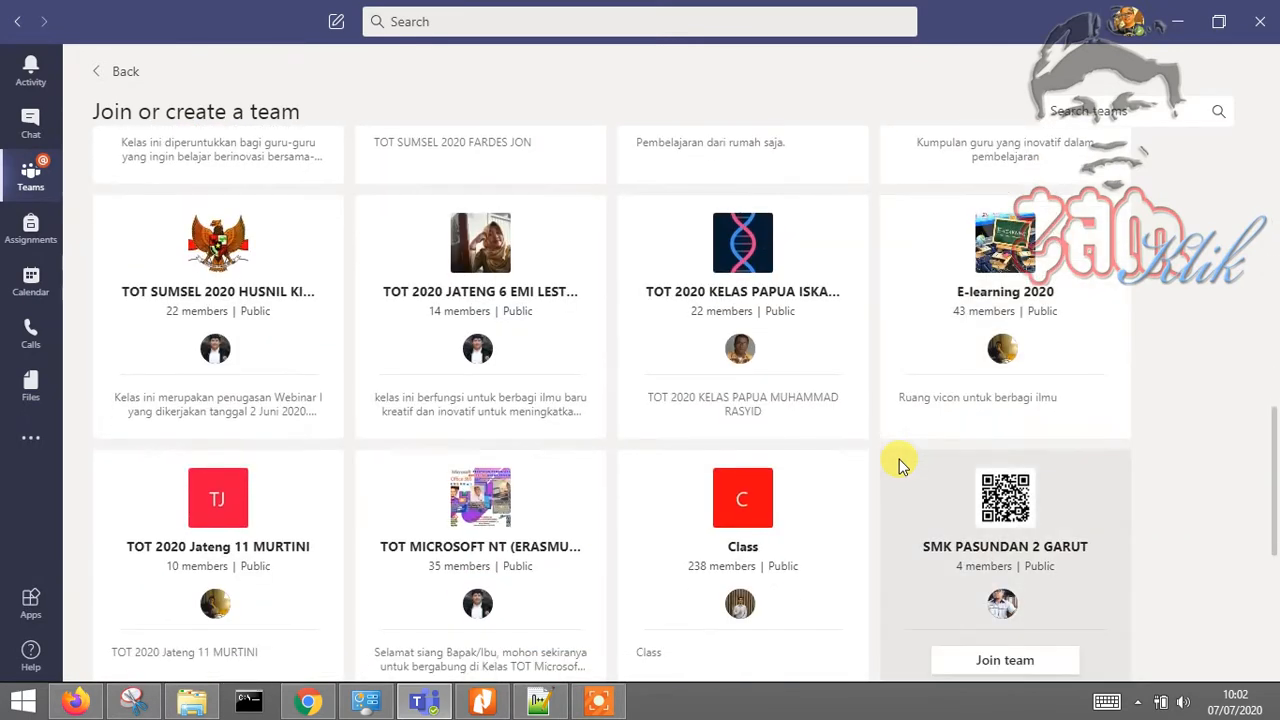
scroll(899, 464, down, 2)
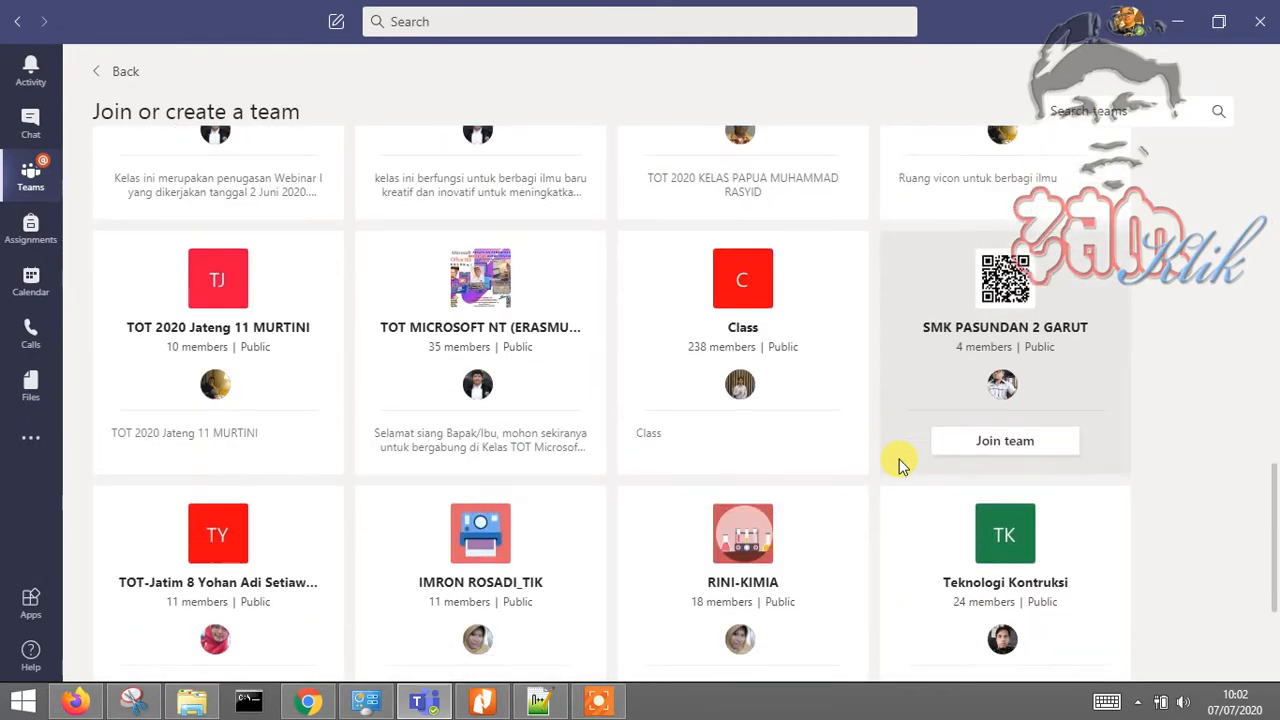
scroll(899, 464, down, 3)
scroll(899, 464, up, 3)
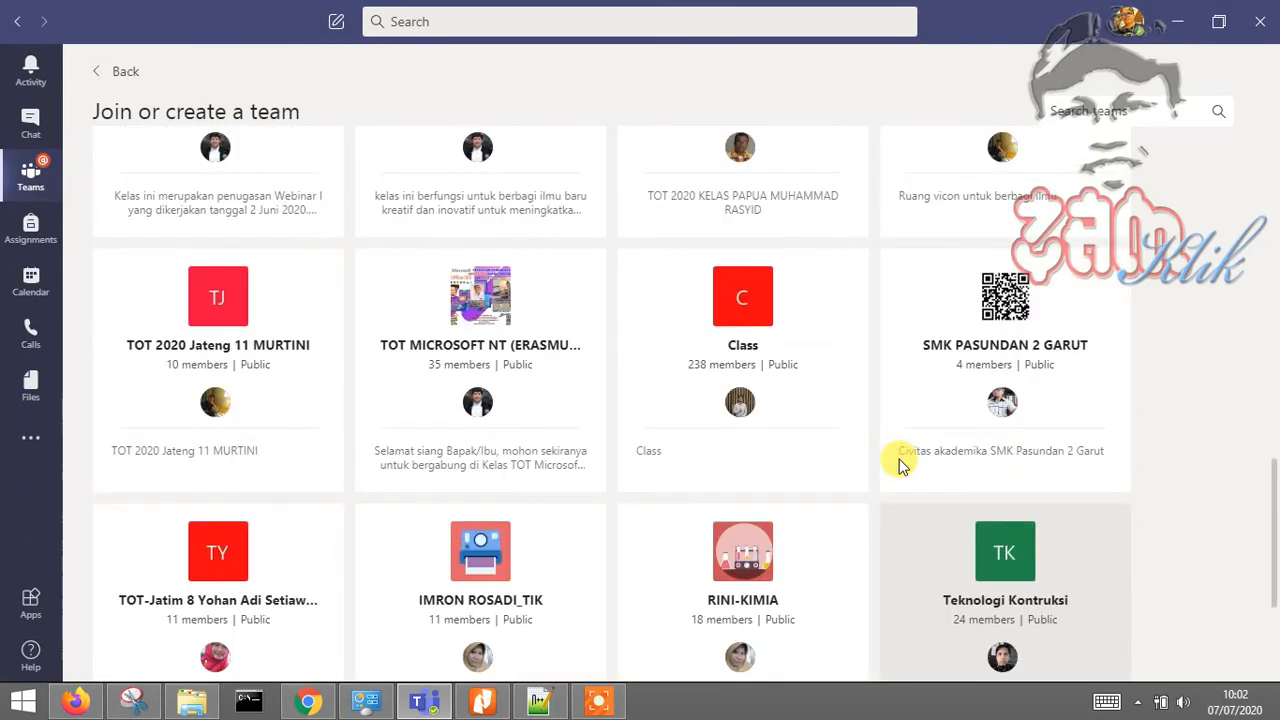
scroll(899, 462, up, 2)
scroll(899, 462, down, 6)
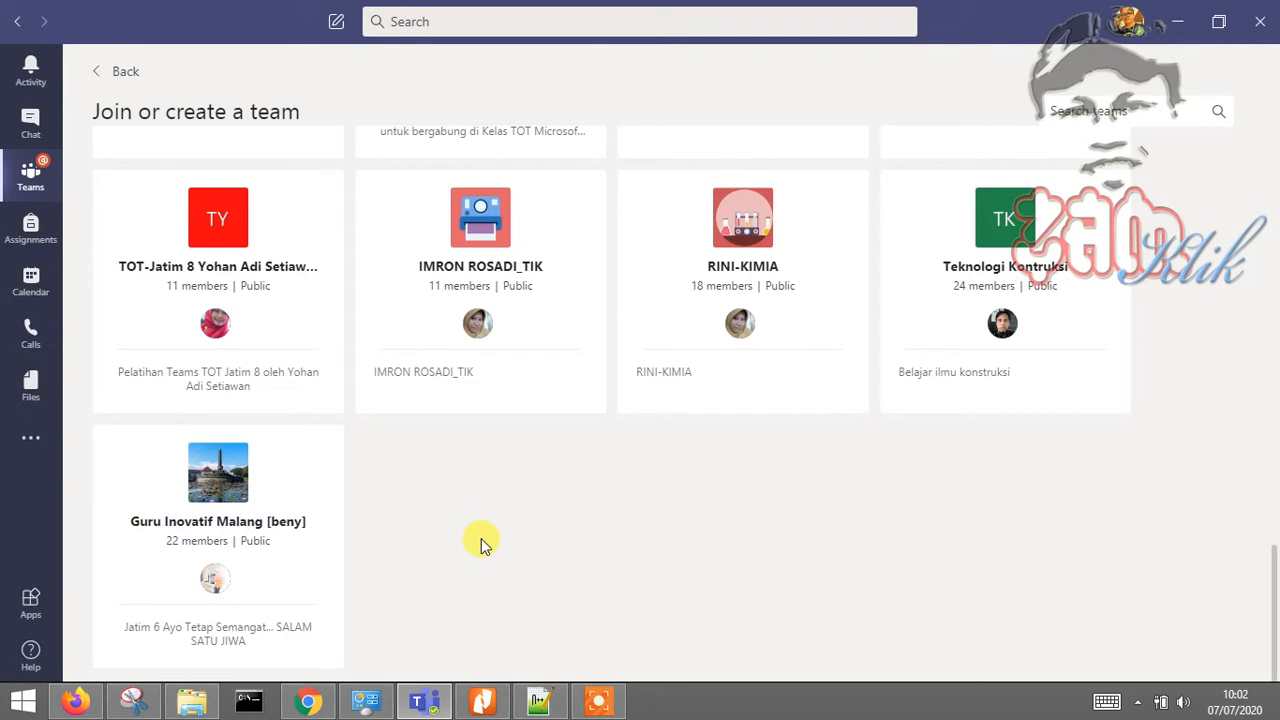
scroll(481, 538, up, 4)
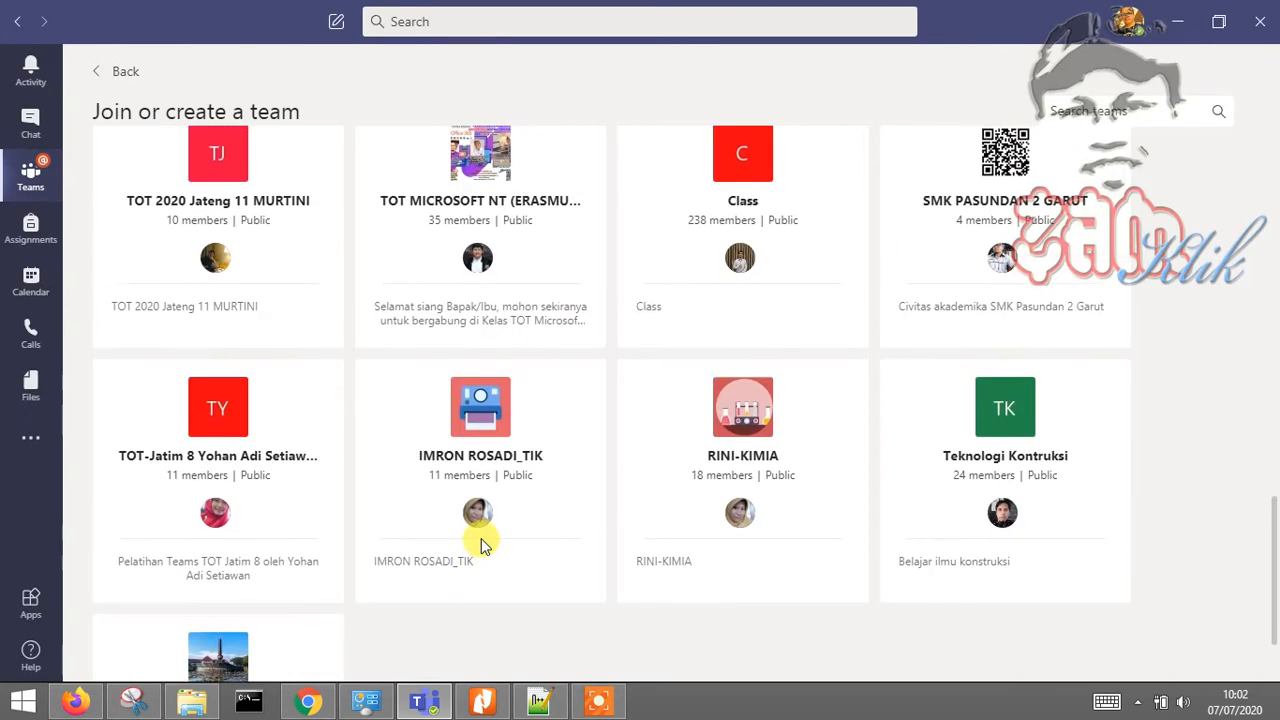
scroll(481, 538, up, 4)
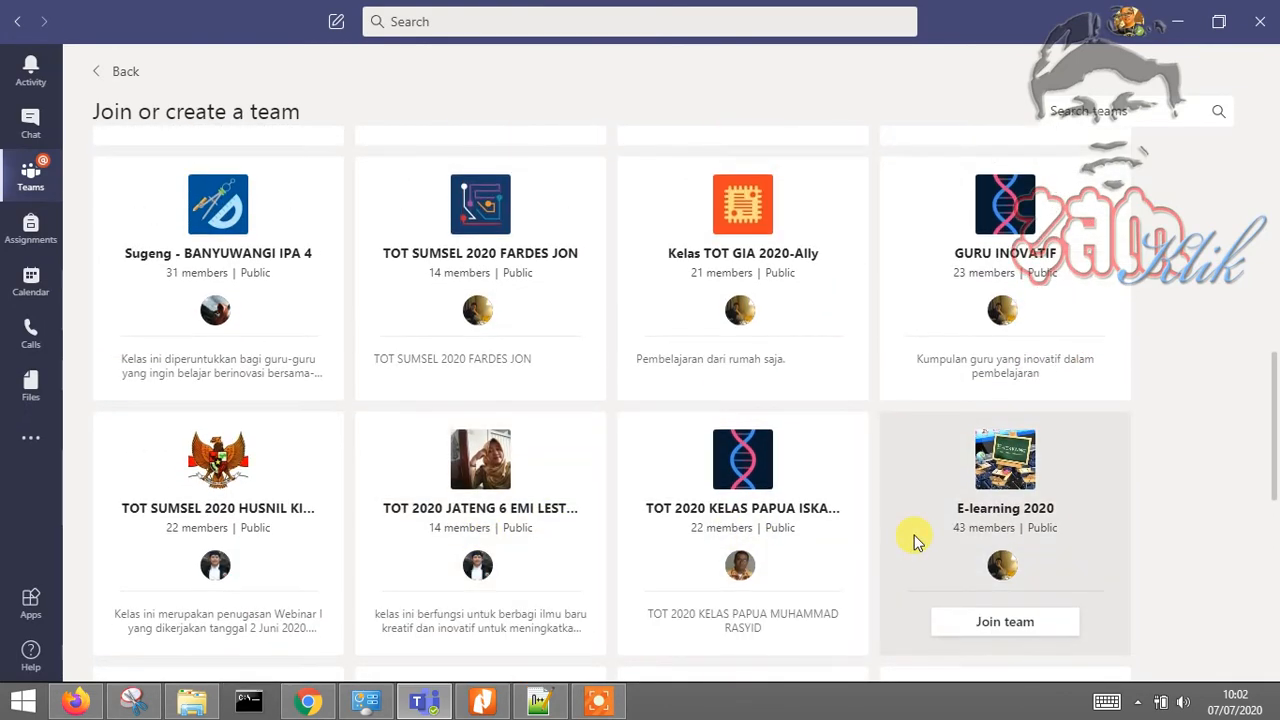
scroll(912, 540, up, 3)
scroll(912, 540, up, 3)
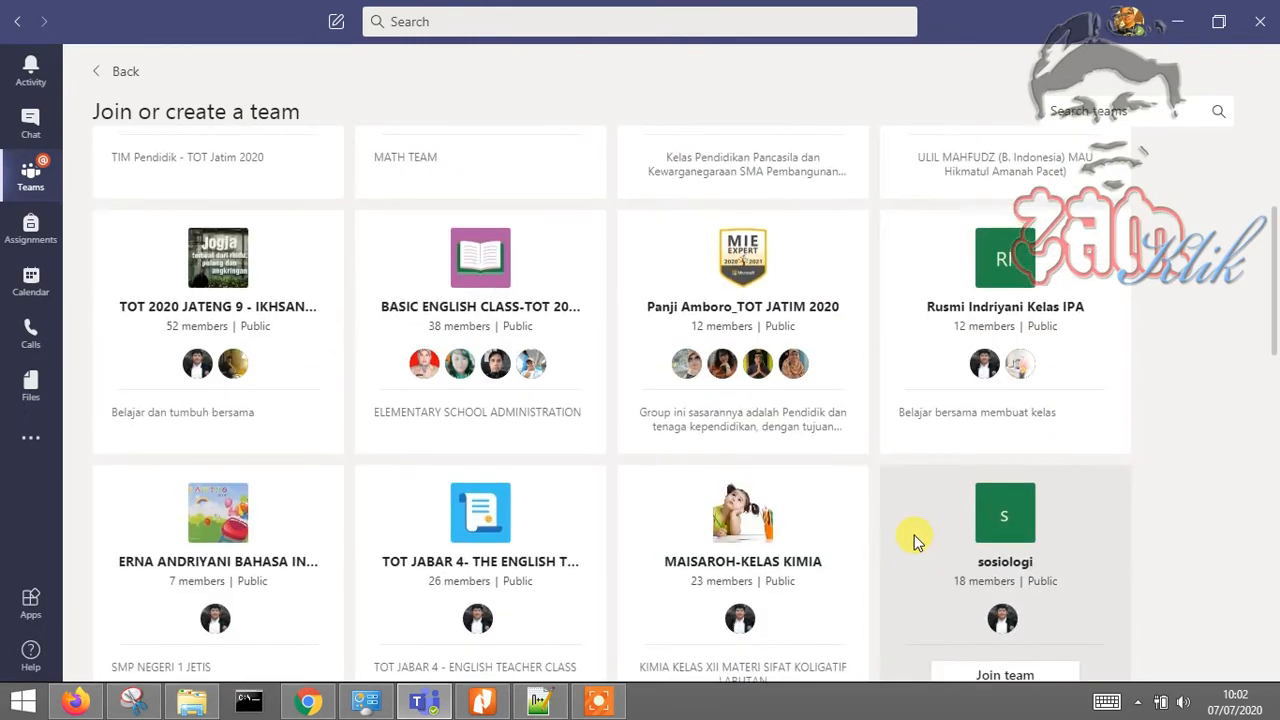
scroll(912, 540, up, 3)
scroll(912, 540, up, 1)
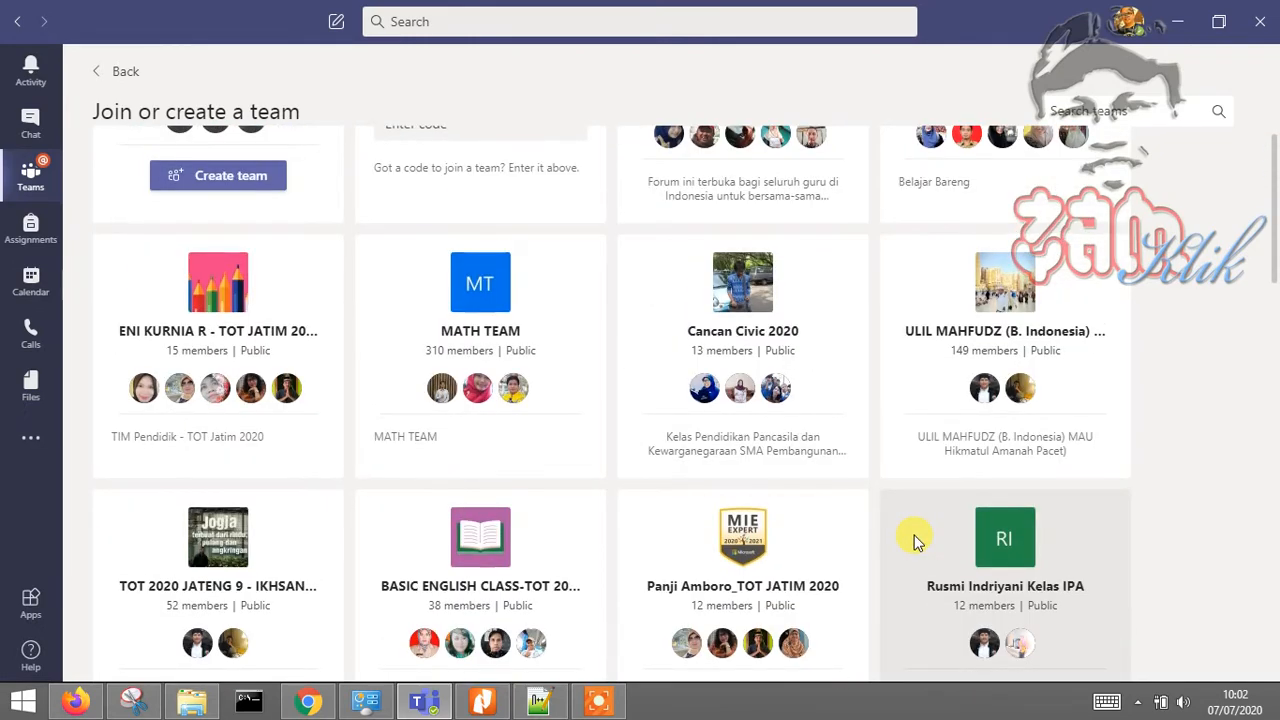
scroll(912, 540, up, 2)
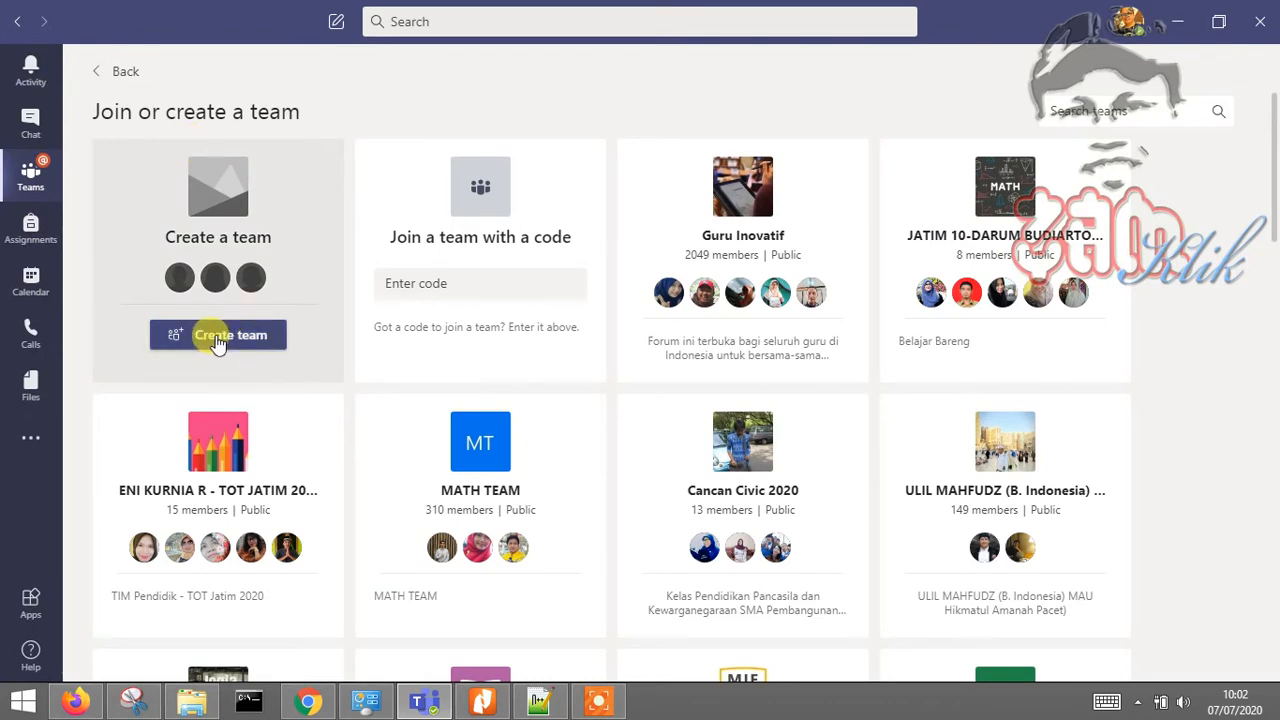
Begin creating a new team to reach the Select a team type dialog
click(218, 340)
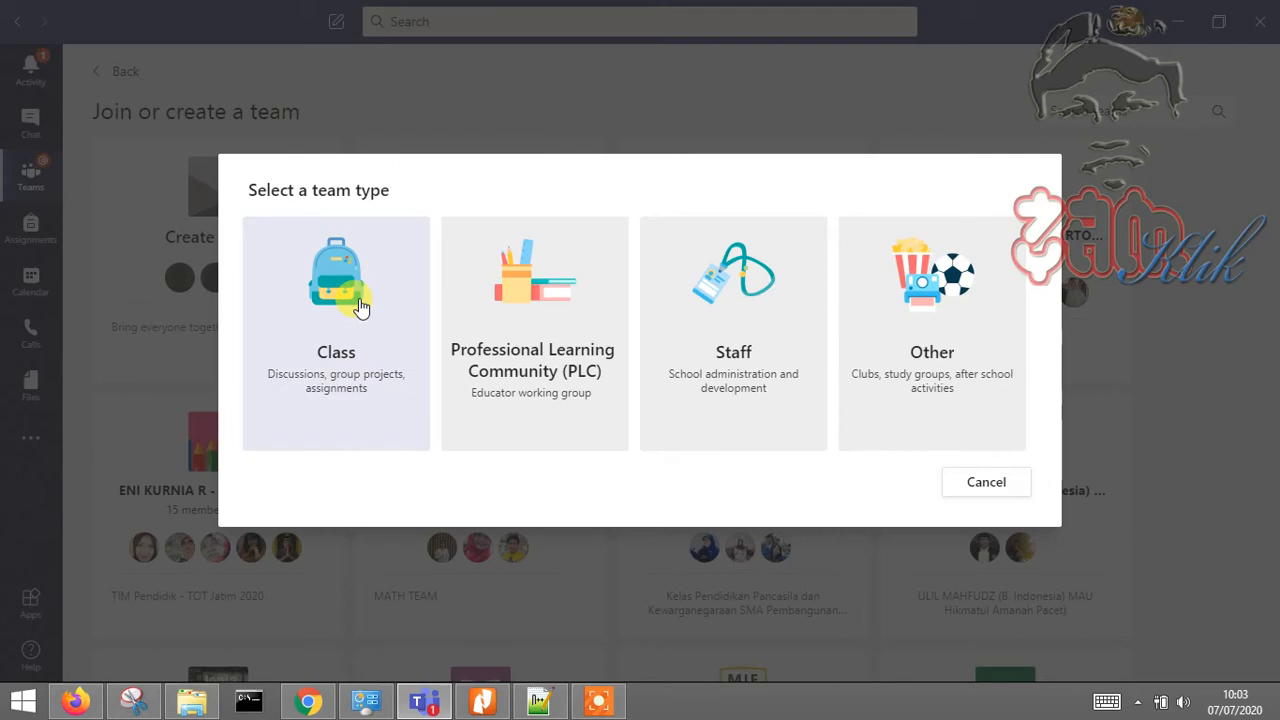
key(Escape)
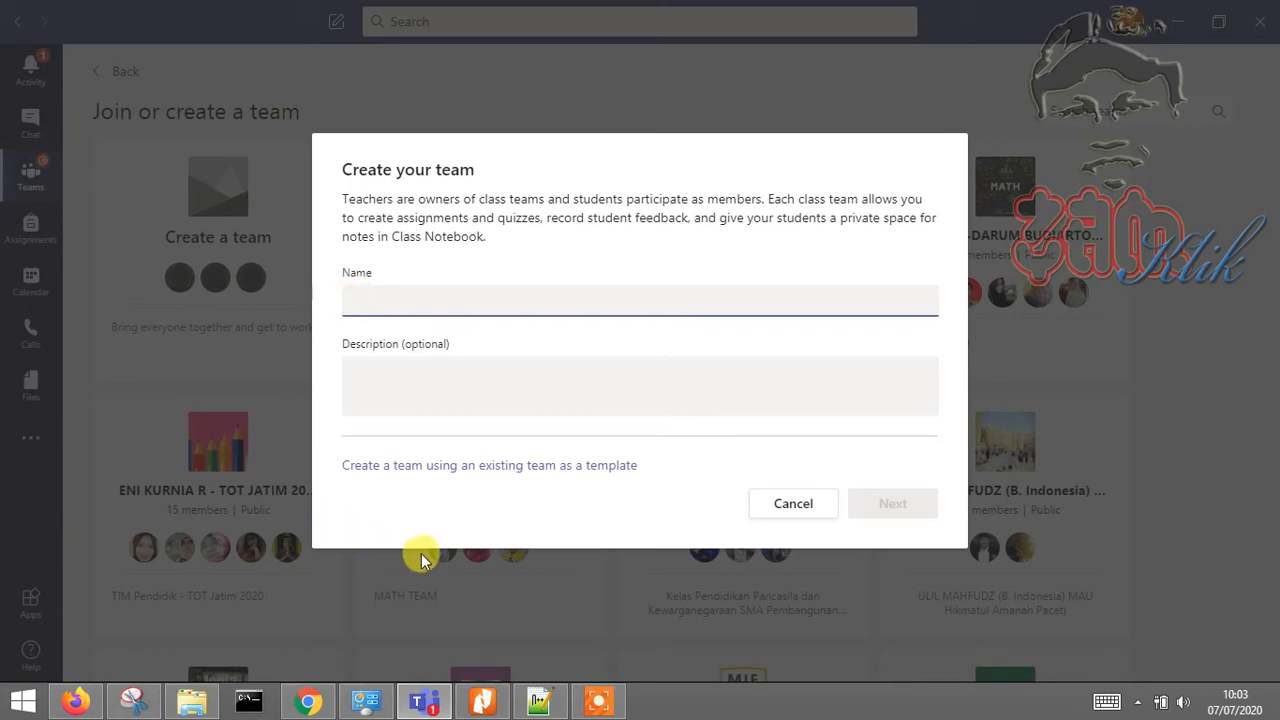
Name the class team JT9AHM_APRIL_AKUNTANSI with description DESIMININASI and submit it
mouse_move(540, 703)
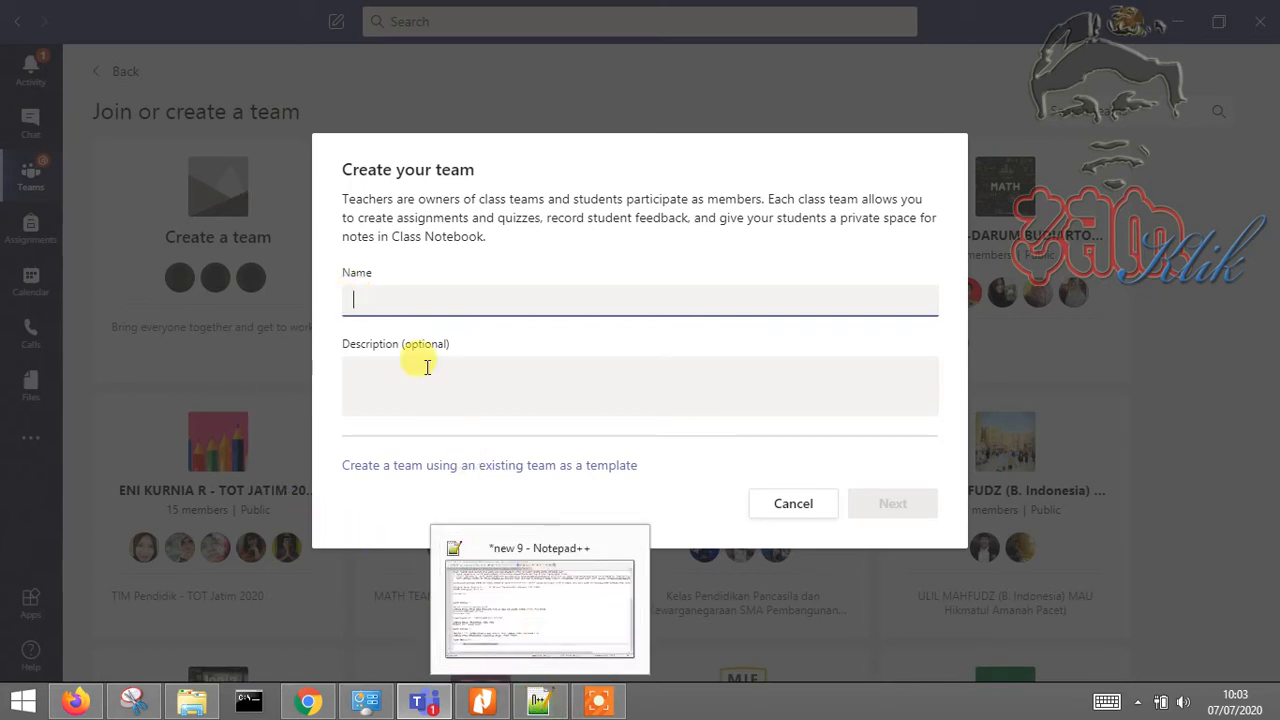
text(jt)
key(BackSpace)
key(BackSpace)
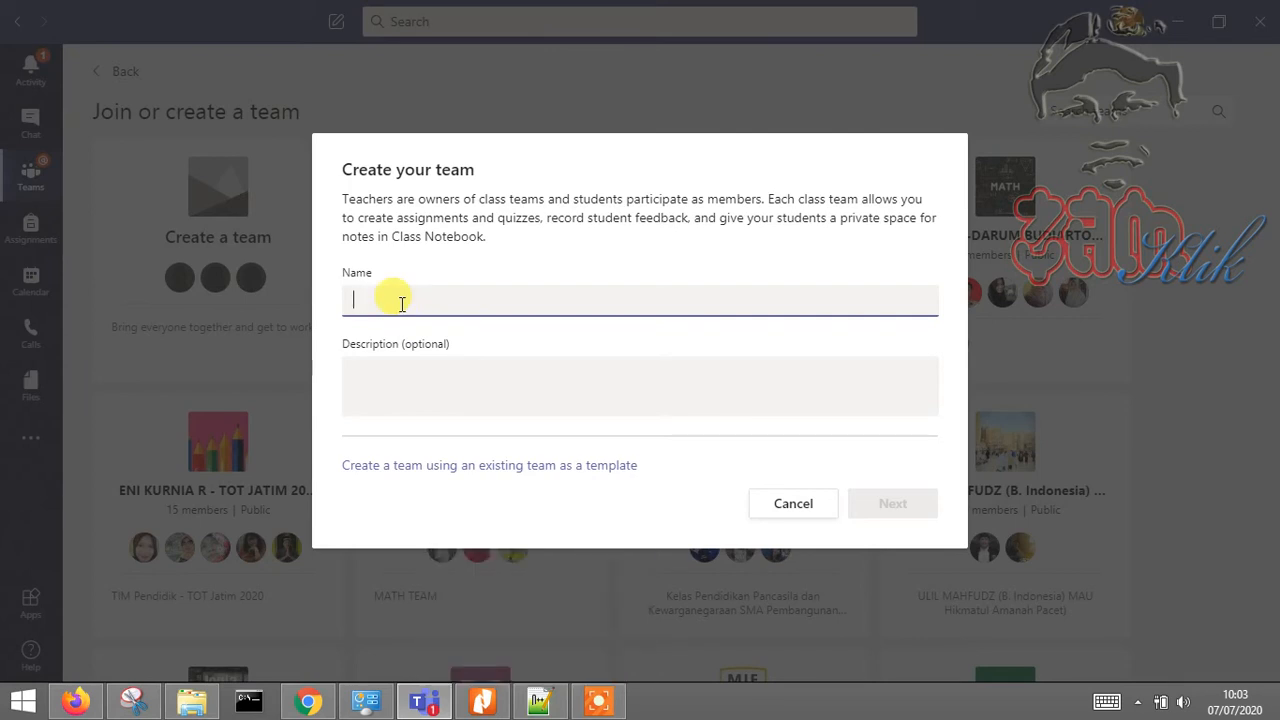
text(tn)
key(BackSpace)
key(BackSpace)
text(jtT)
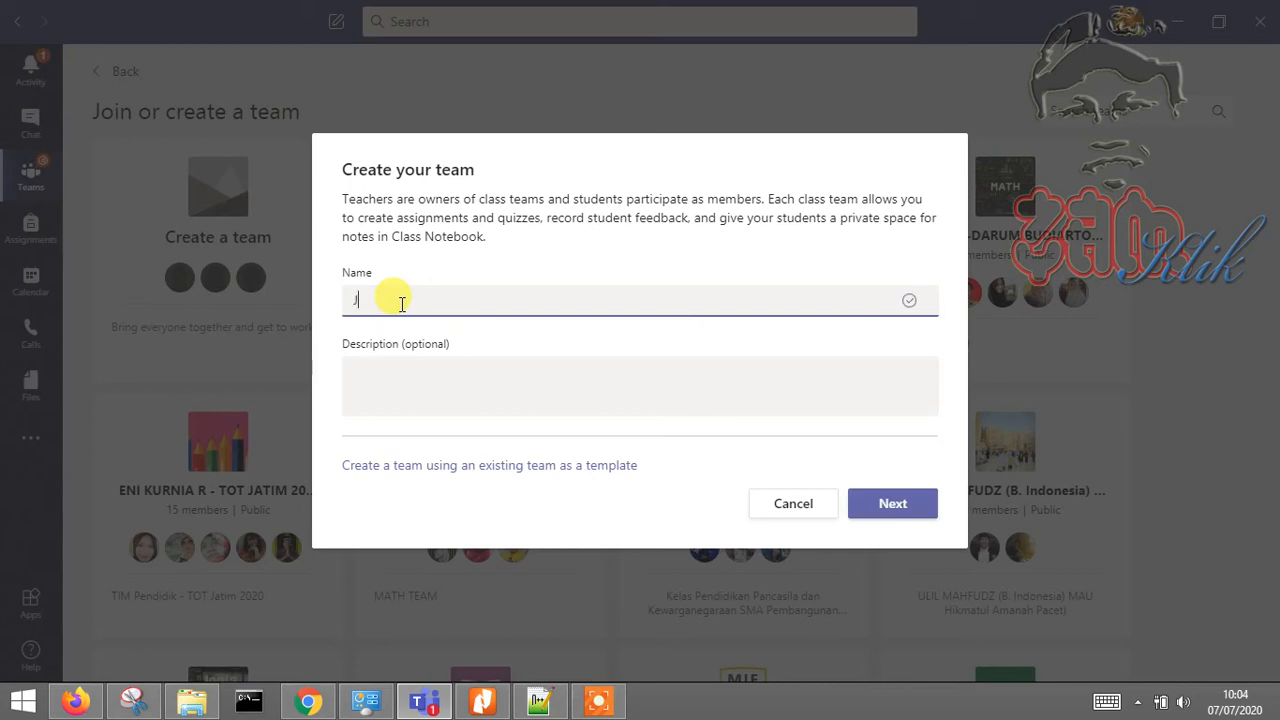
text(T9AHM_APRIL_AKUNTANSI)
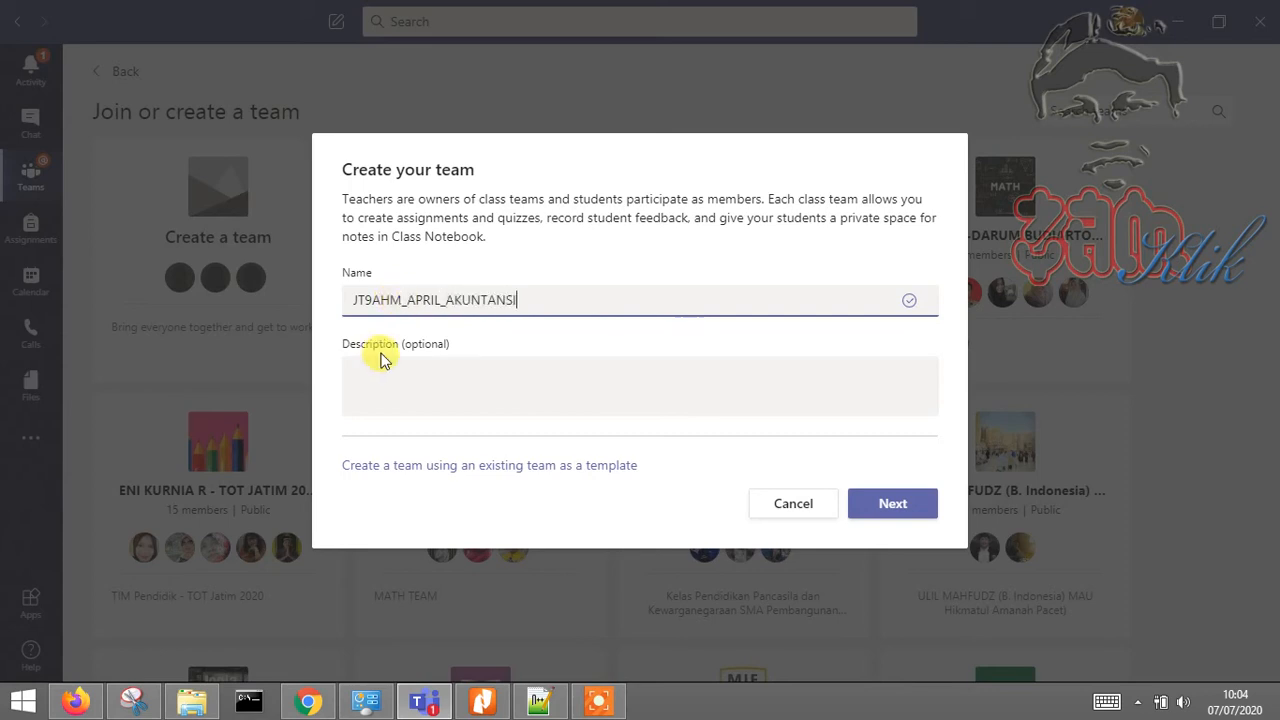
click(412, 390)
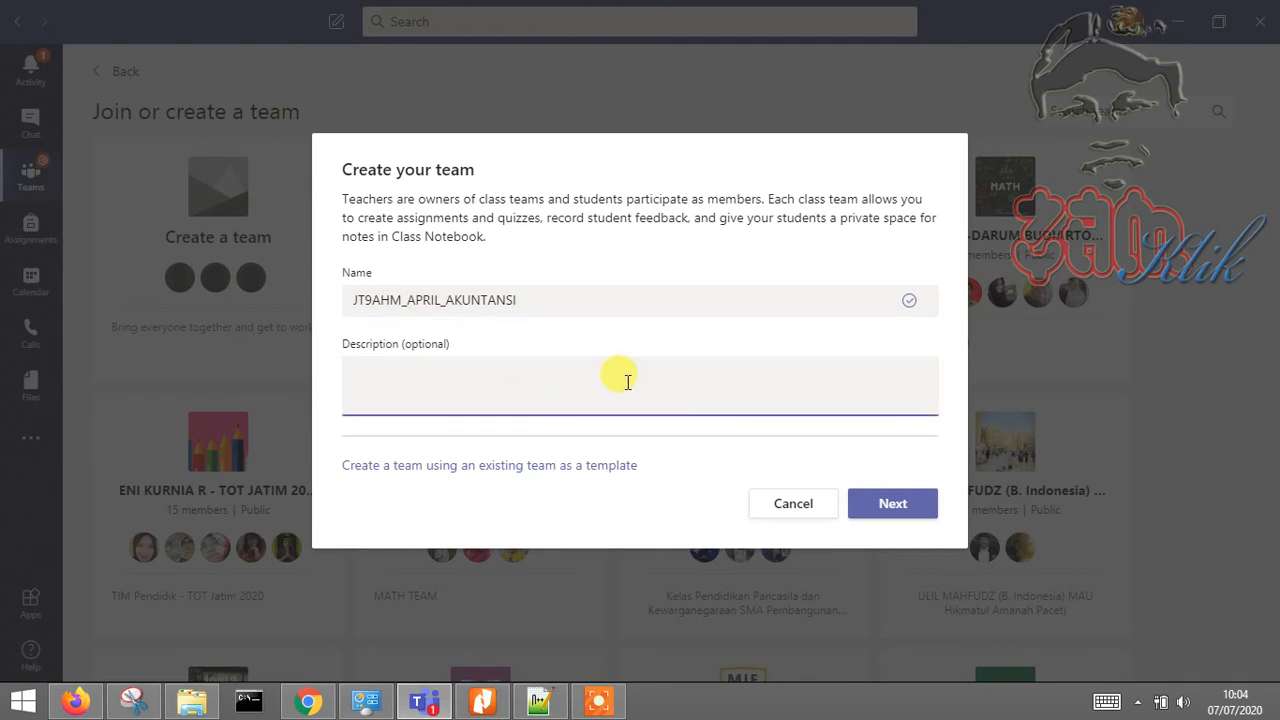
text(DESIMININASI)
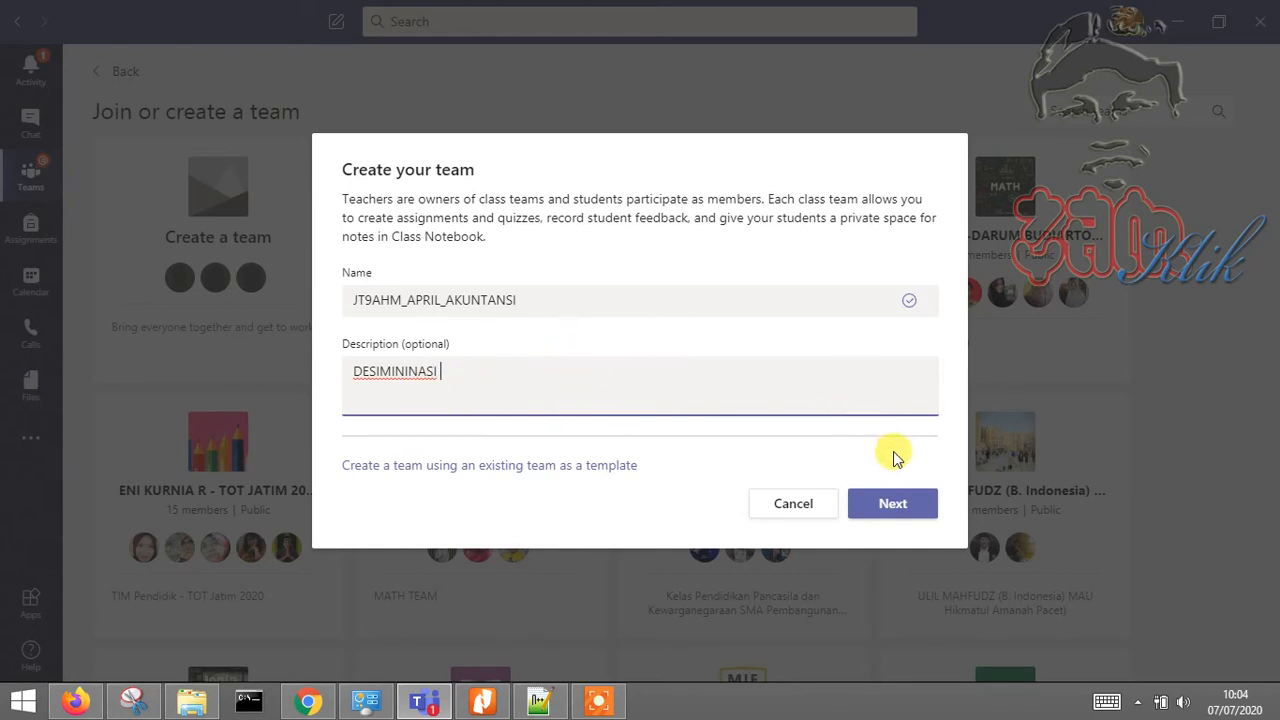
click(894, 503)
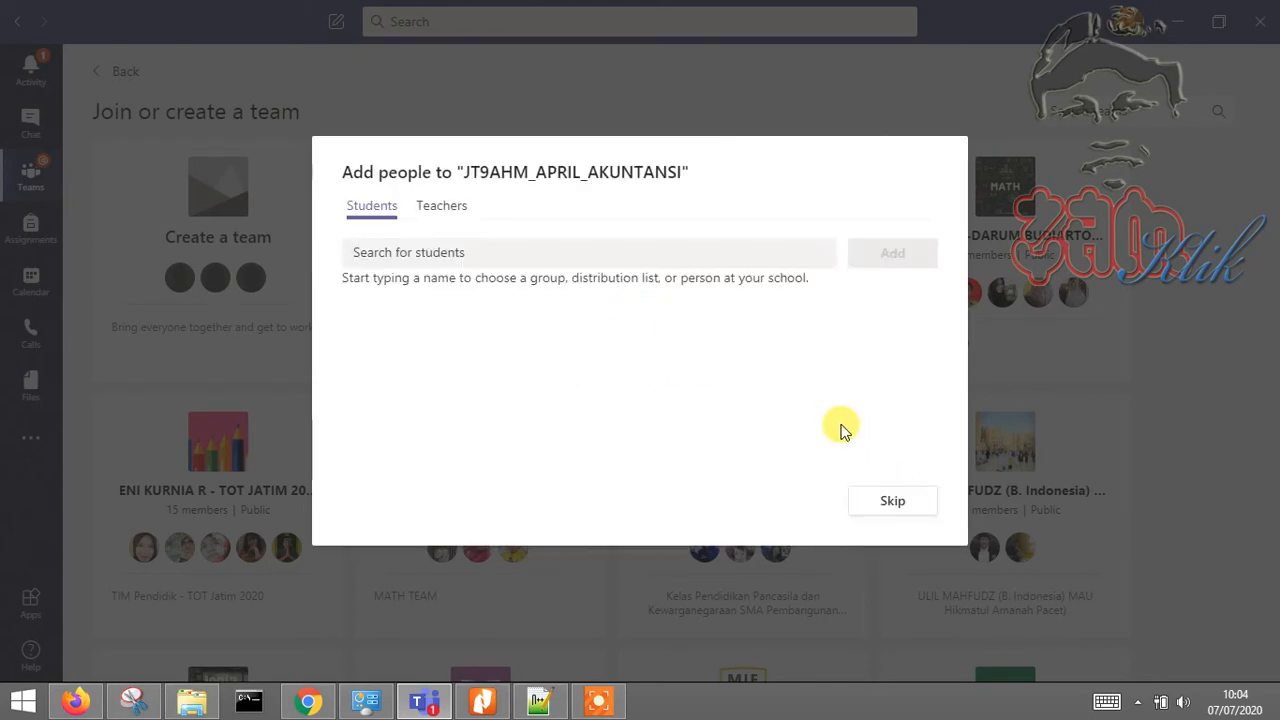
Search 'AHM.' under Students and pick two matching people as student members
click(476, 252)
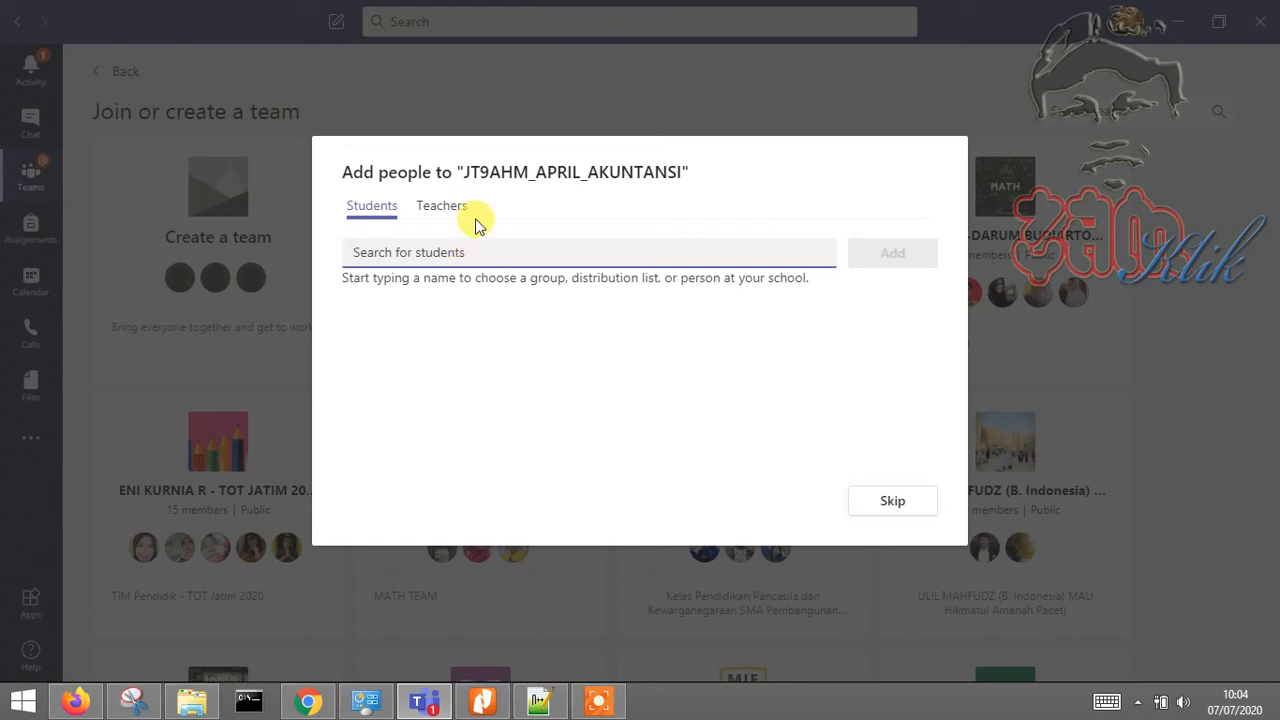
click(478, 225)
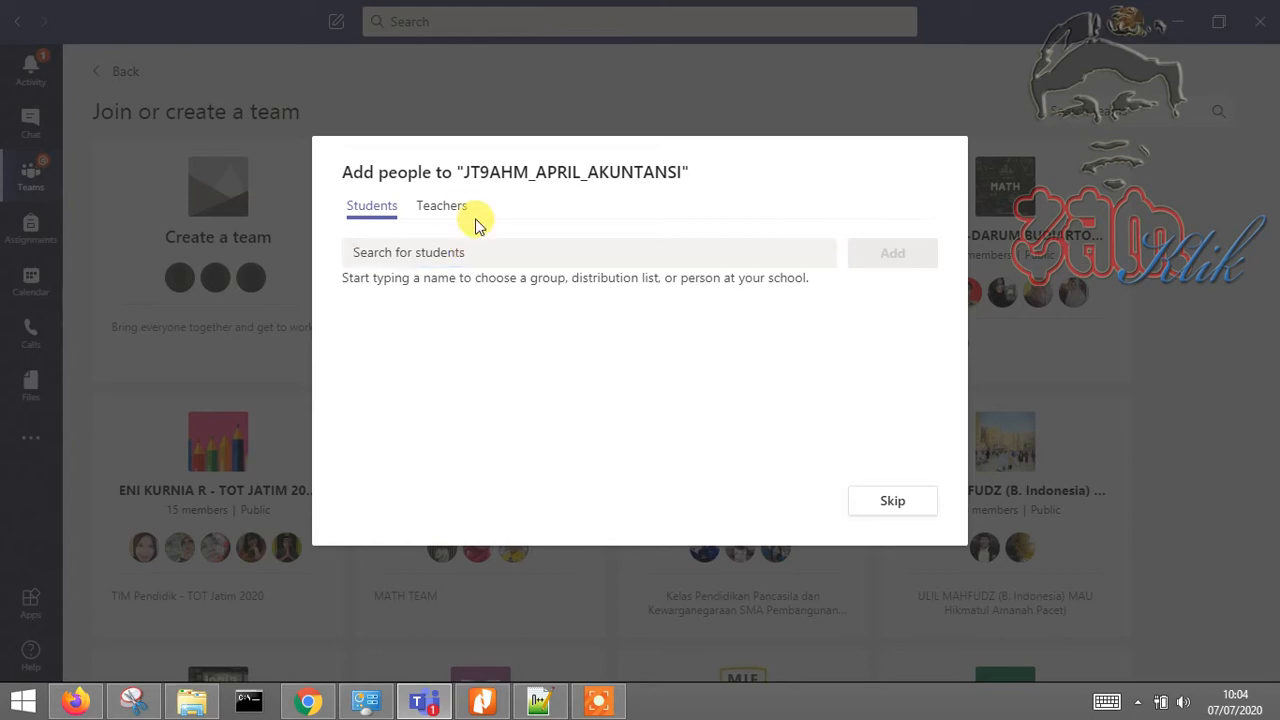
click(543, 260)
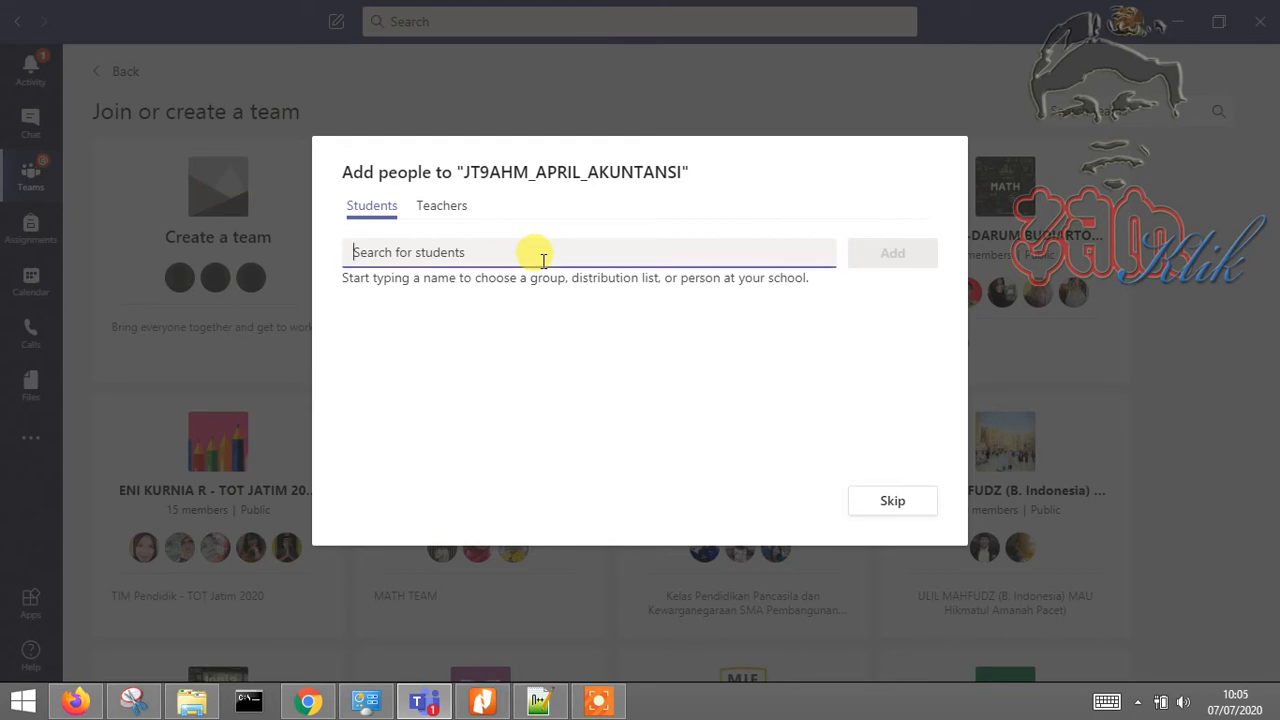
text(J)
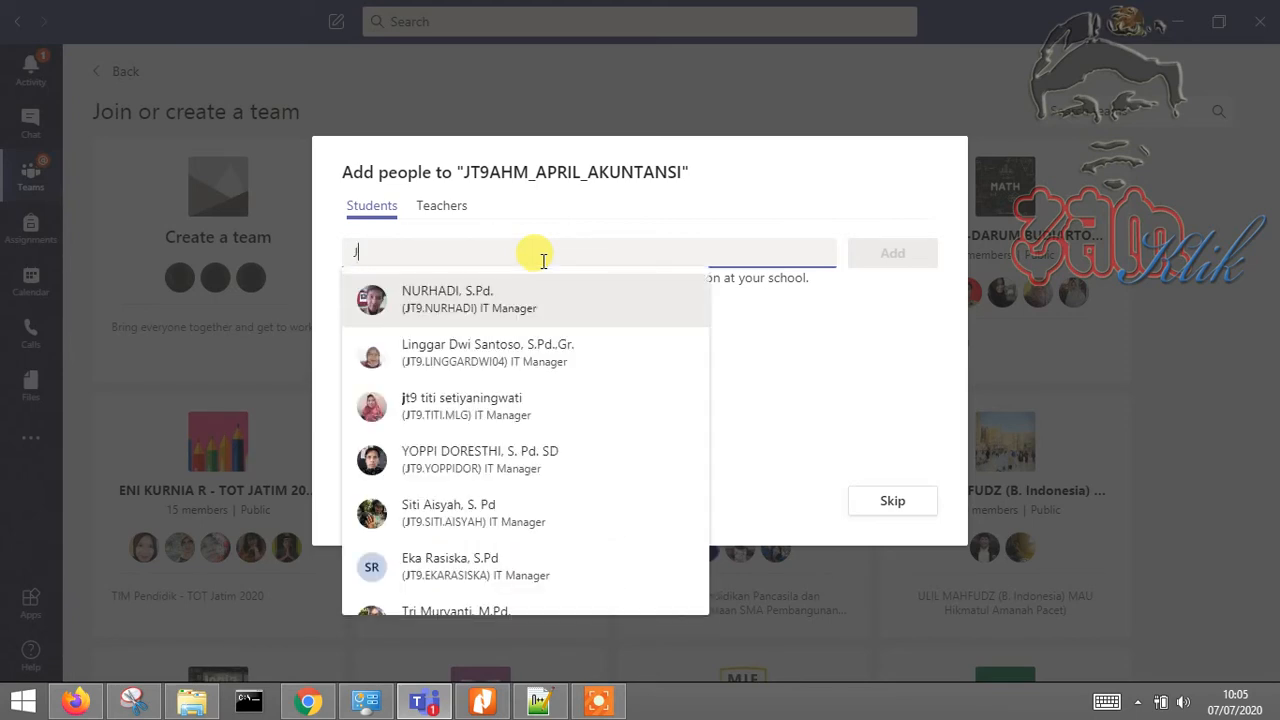
key(BackSpace)
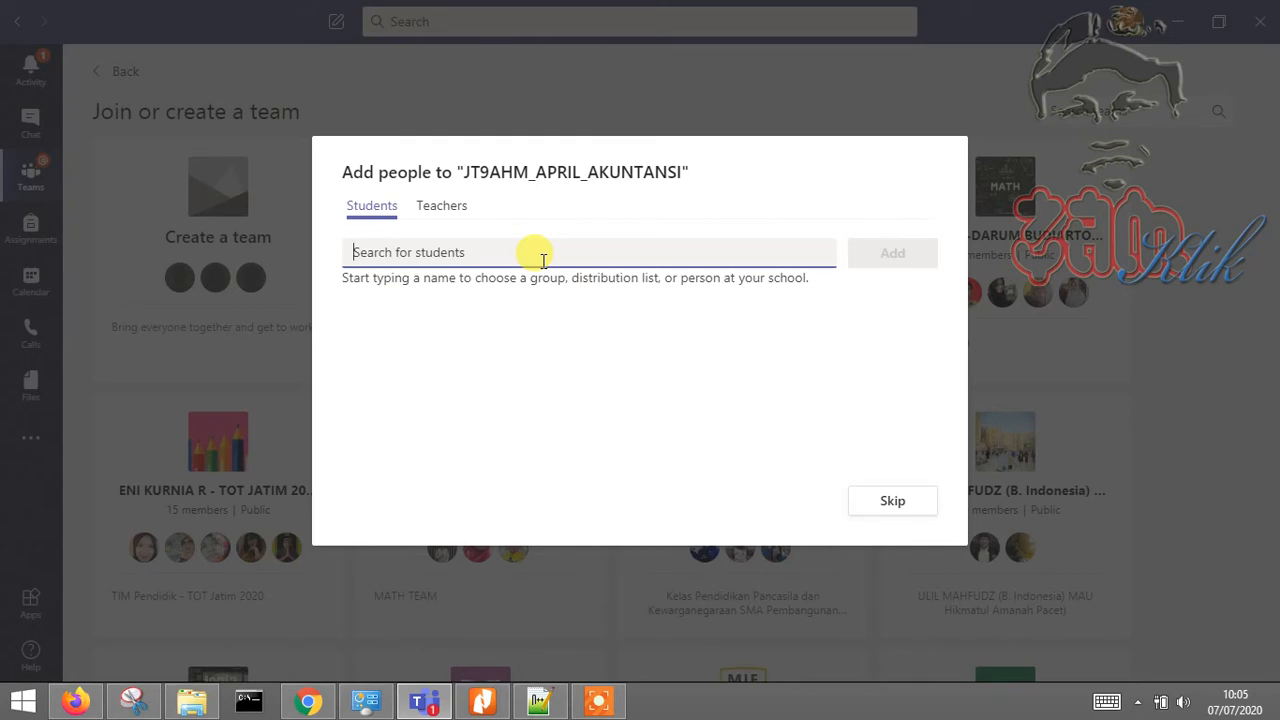
text(AHMD)
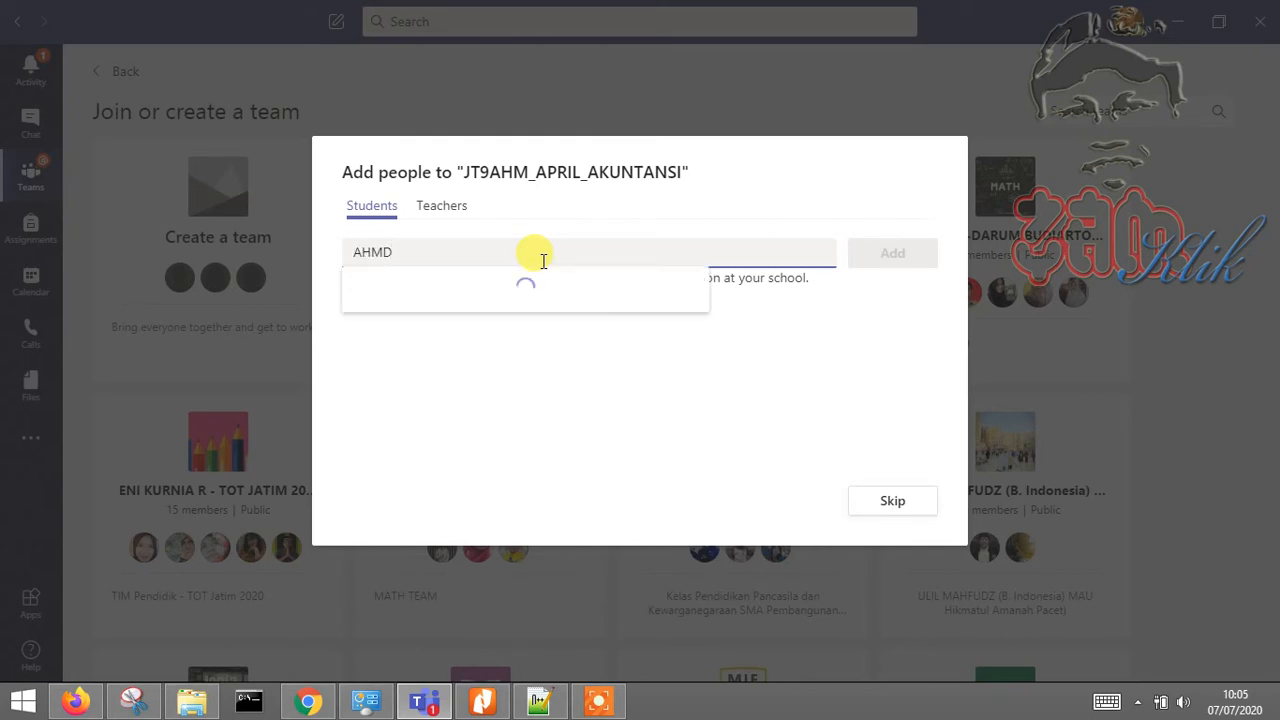
key(BackSpace)
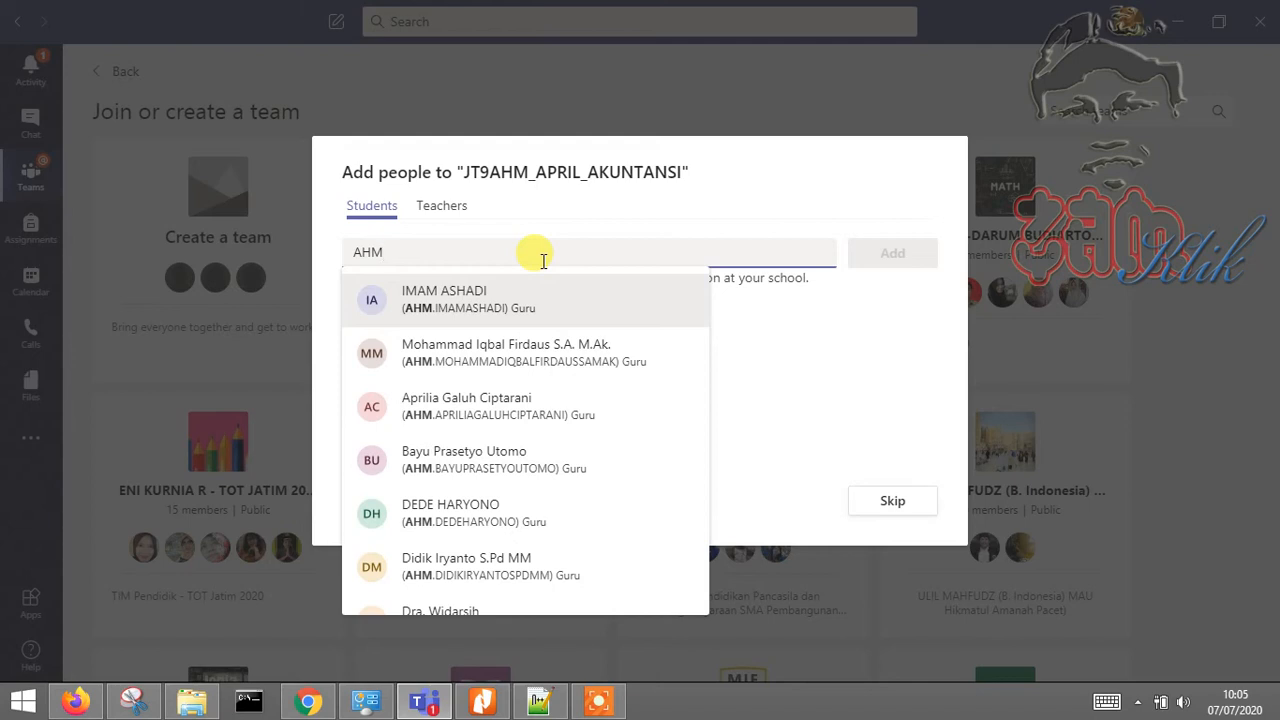
text(.)
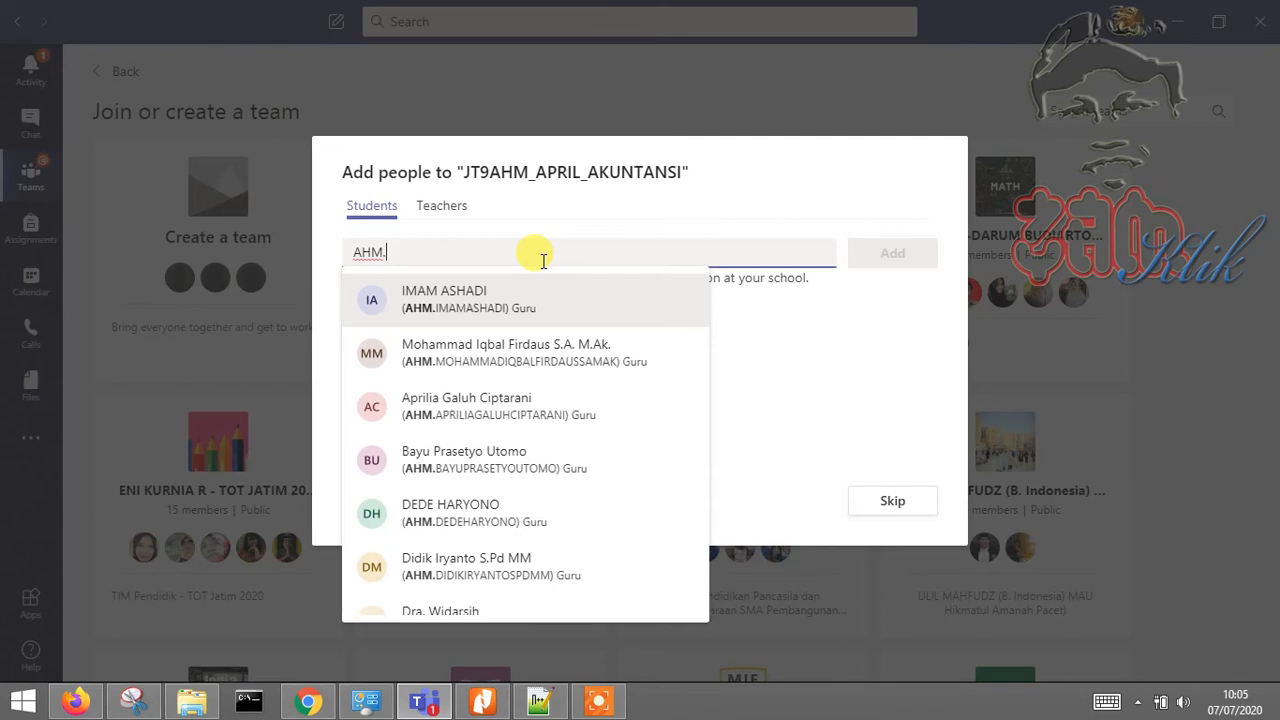
click(507, 311)
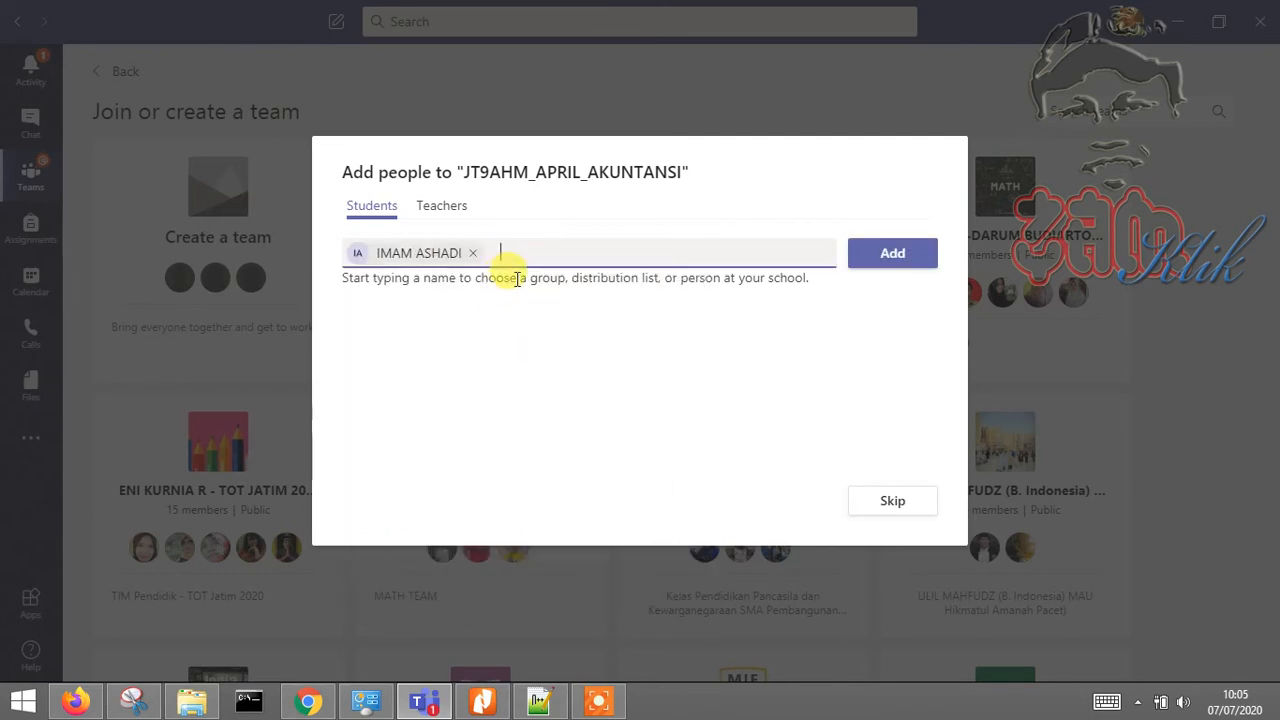
text(AHM.)
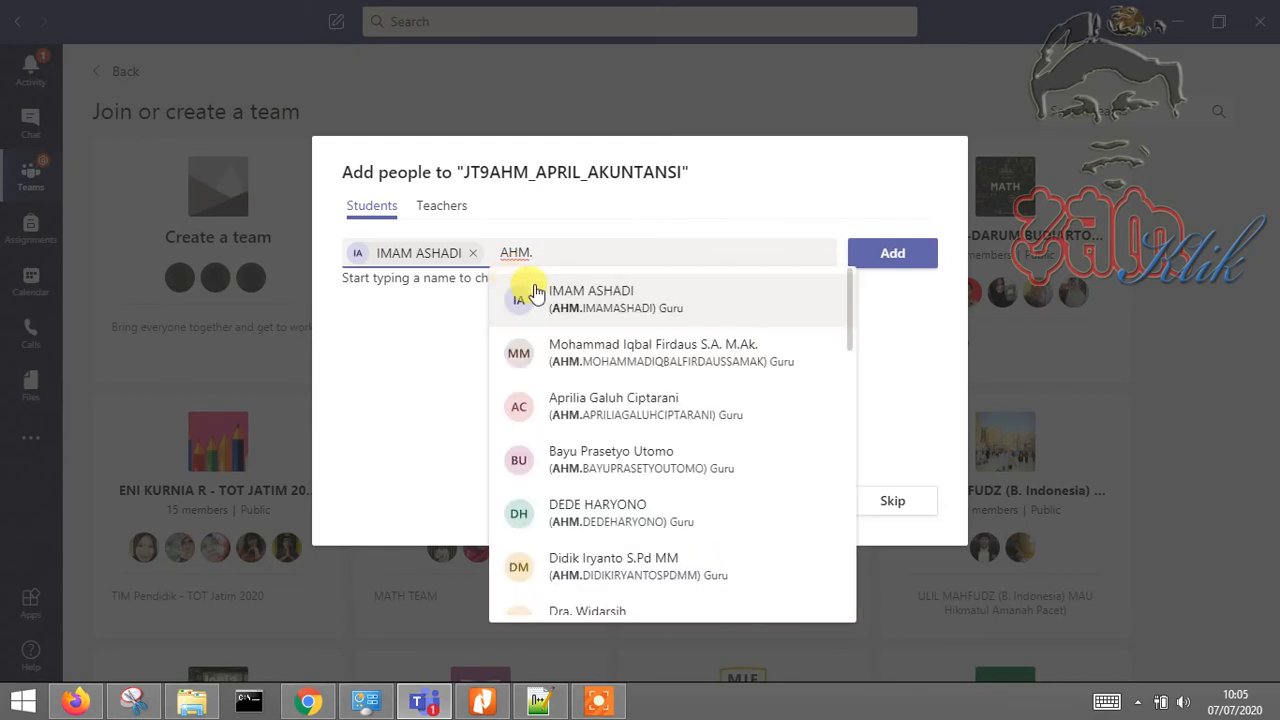
click(697, 568)
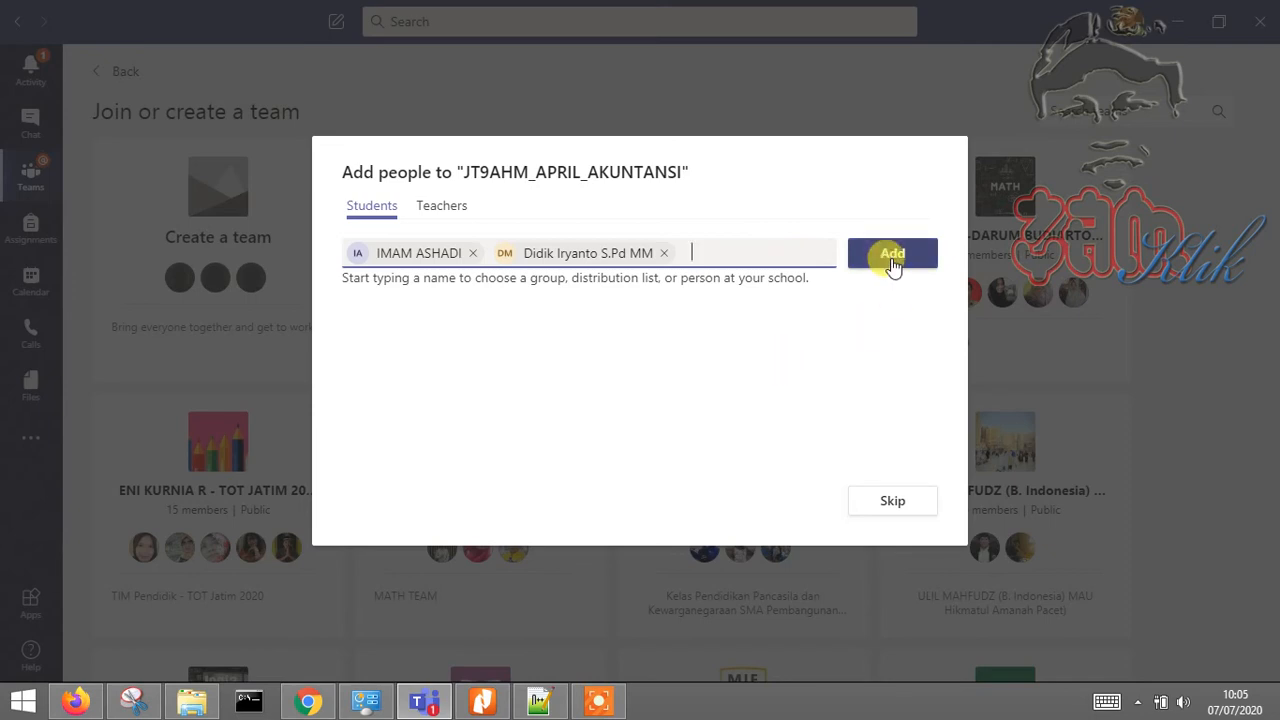
click(446, 210)
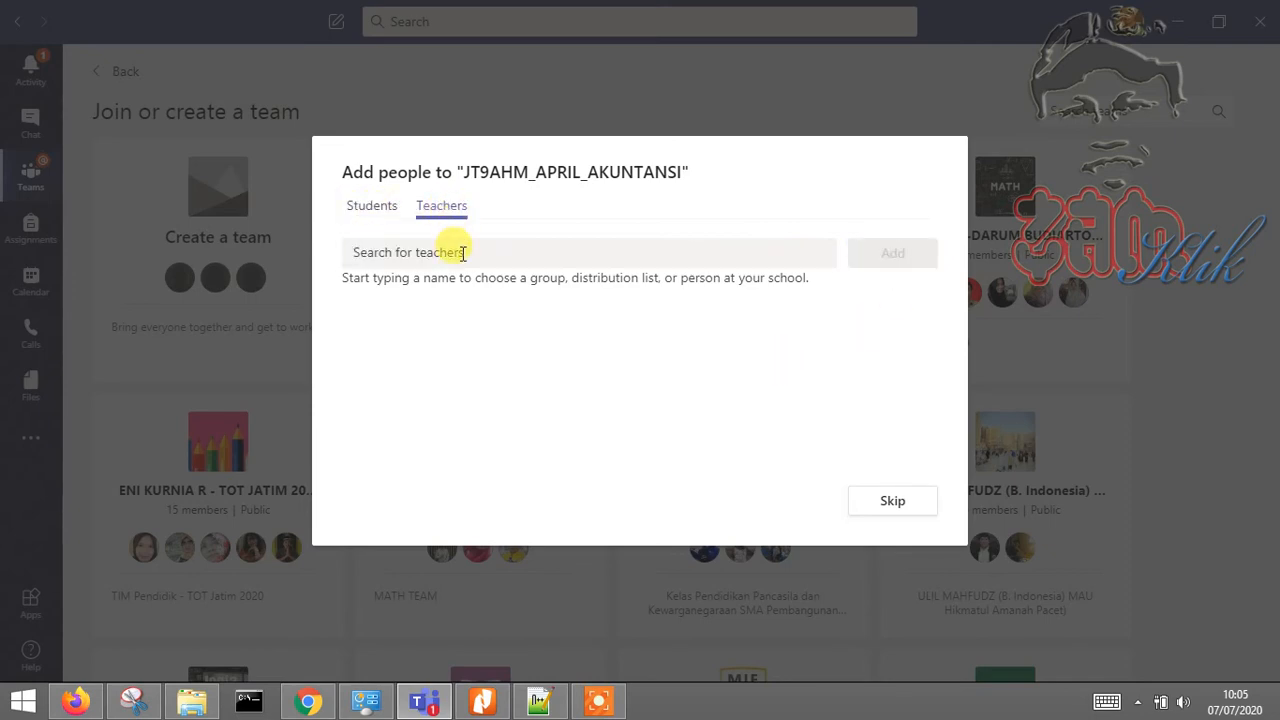
Add an outside guest as a teacher by entering the guest's e-mail address
click(463, 252)
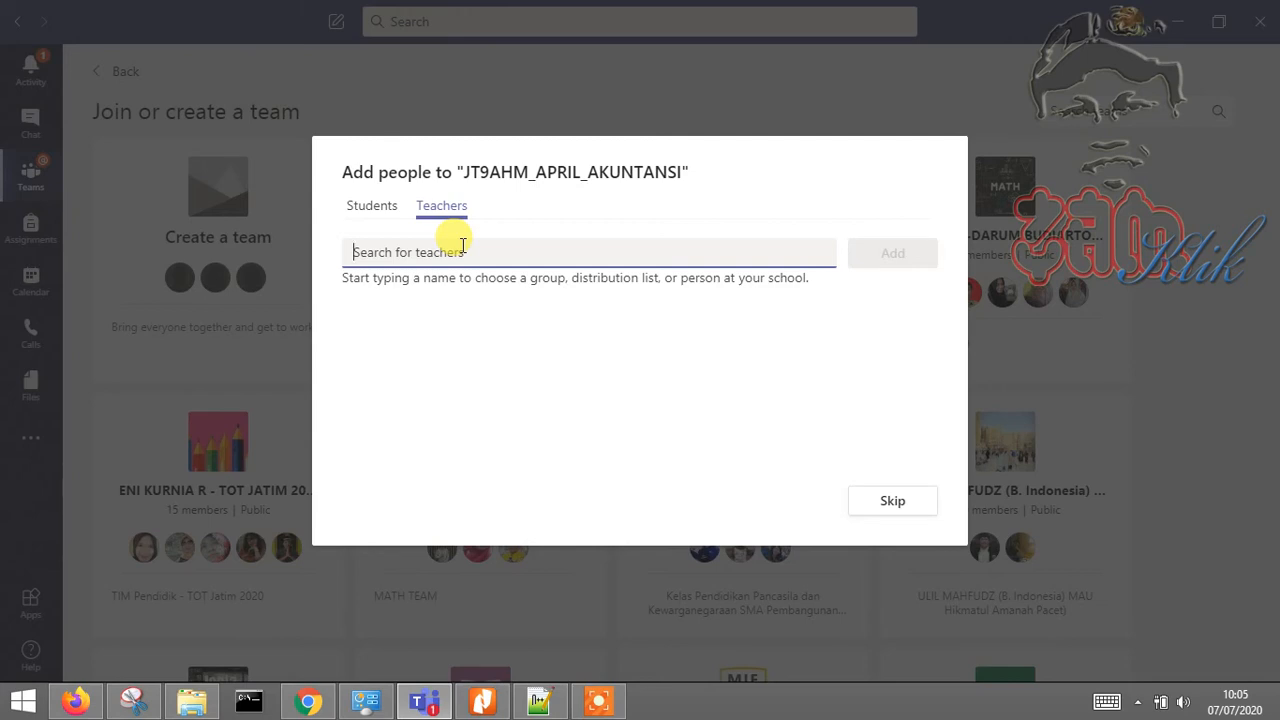
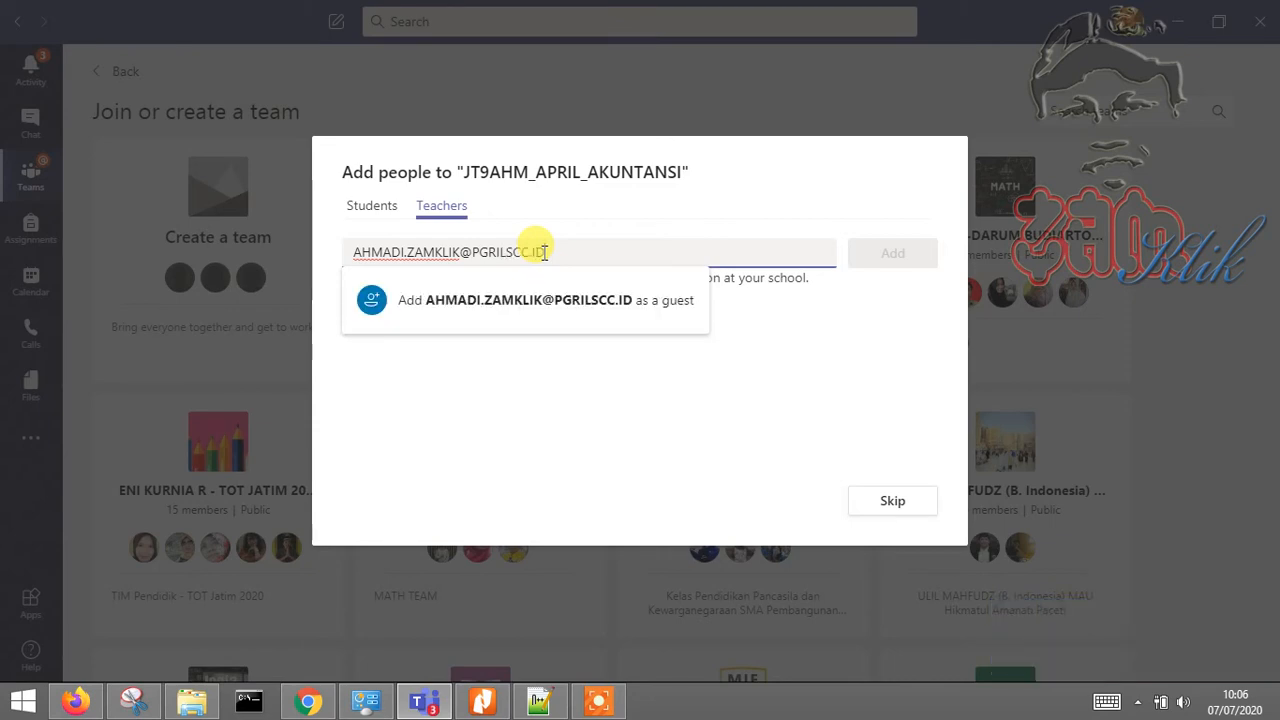
click(566, 316)
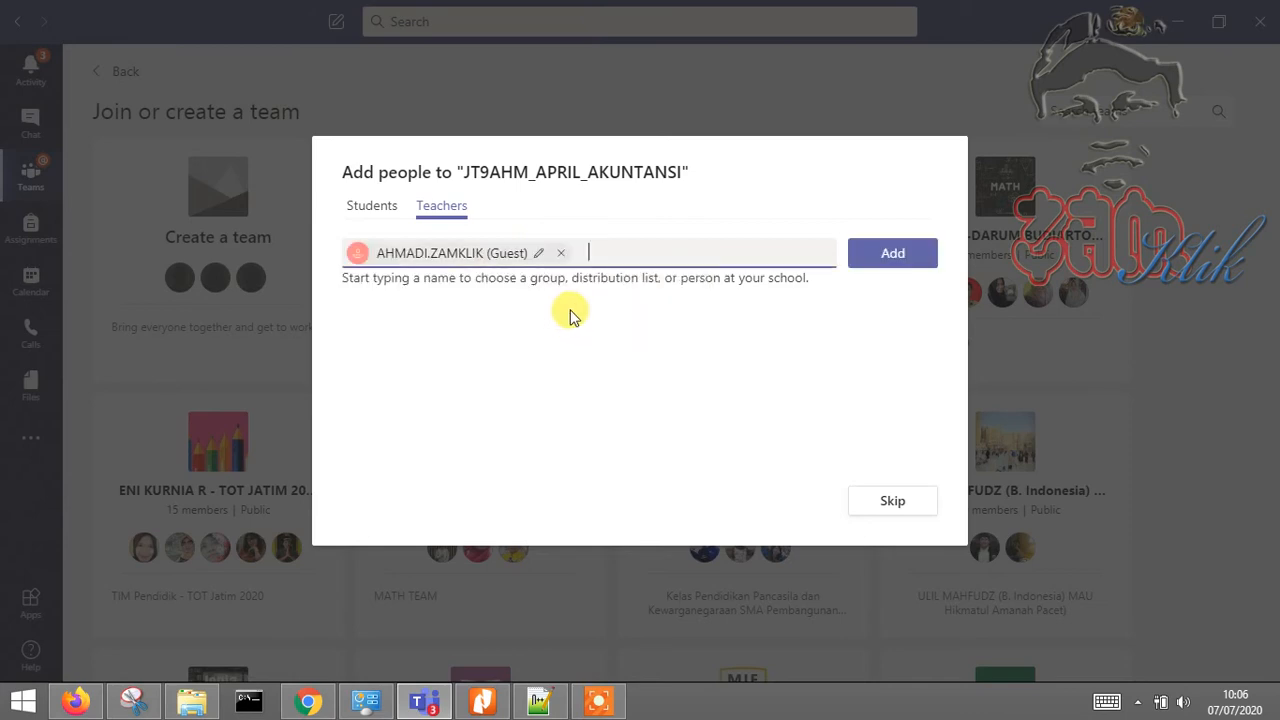
click(898, 256)
click(368, 206)
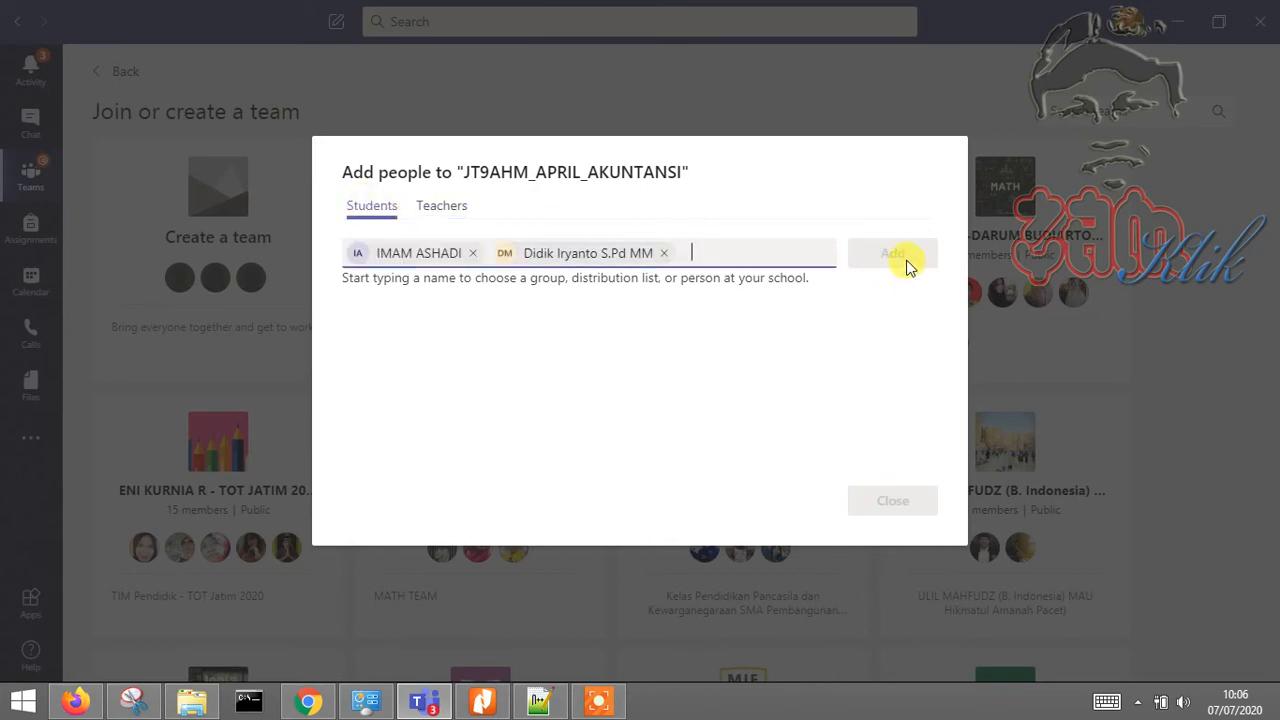
Add both pending students to JT9AHM_APRIL_AKUNTANSI and close the dialog
click(447, 208)
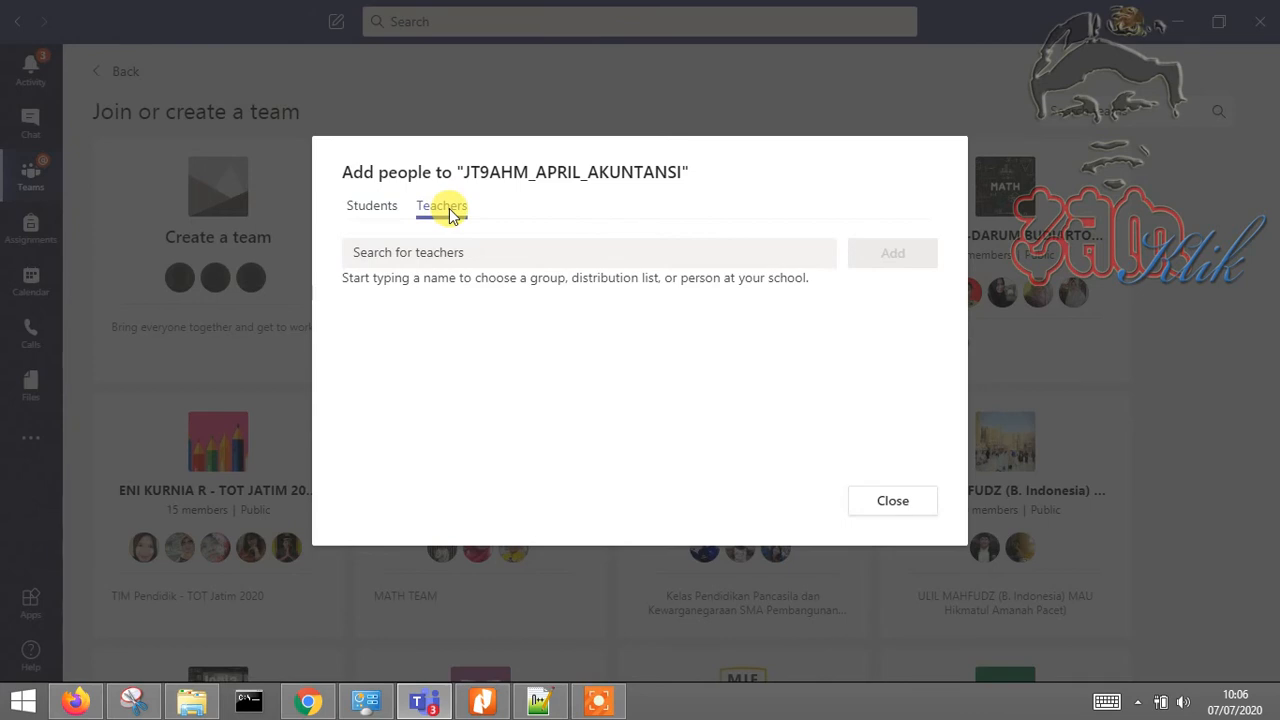
click(370, 206)
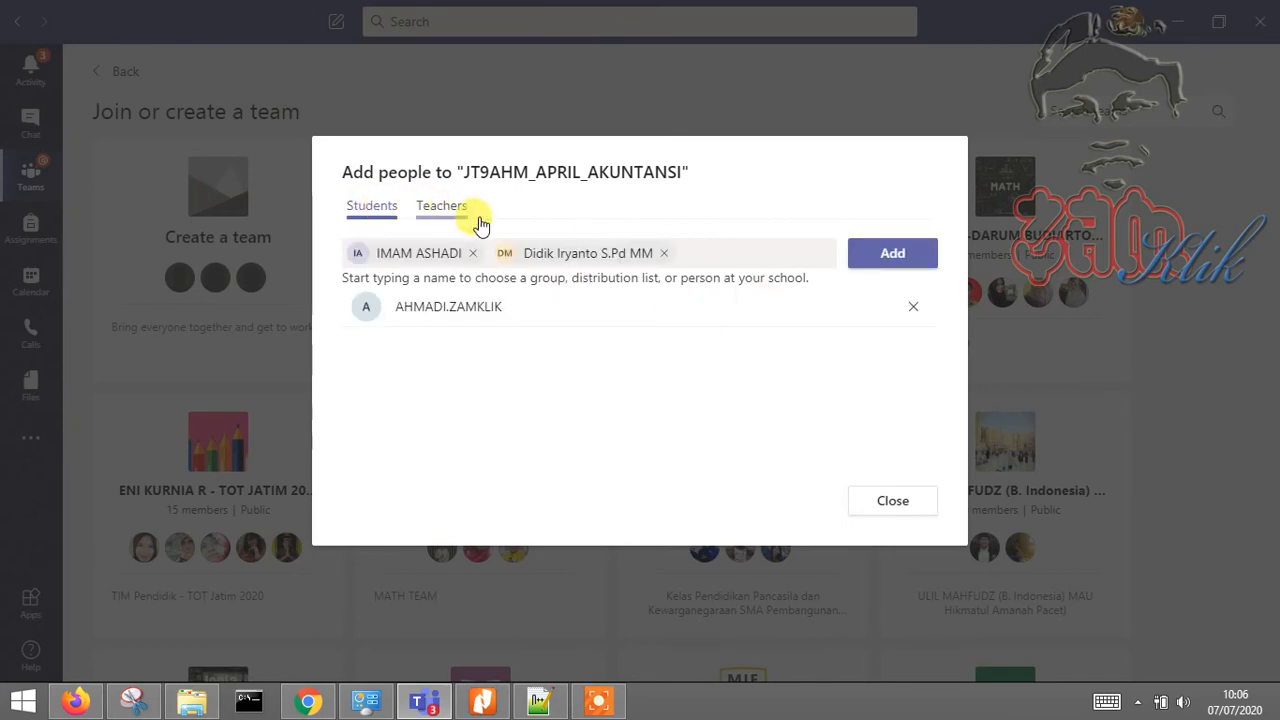
click(893, 257)
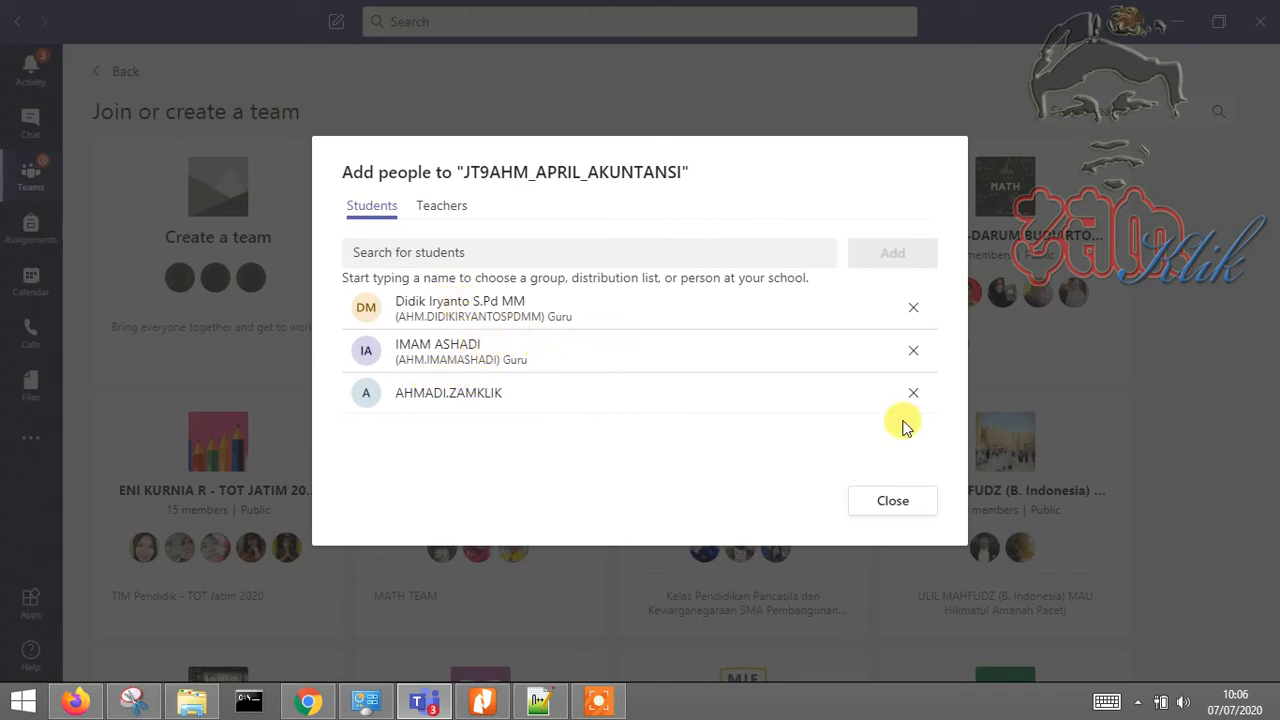
click(896, 509)
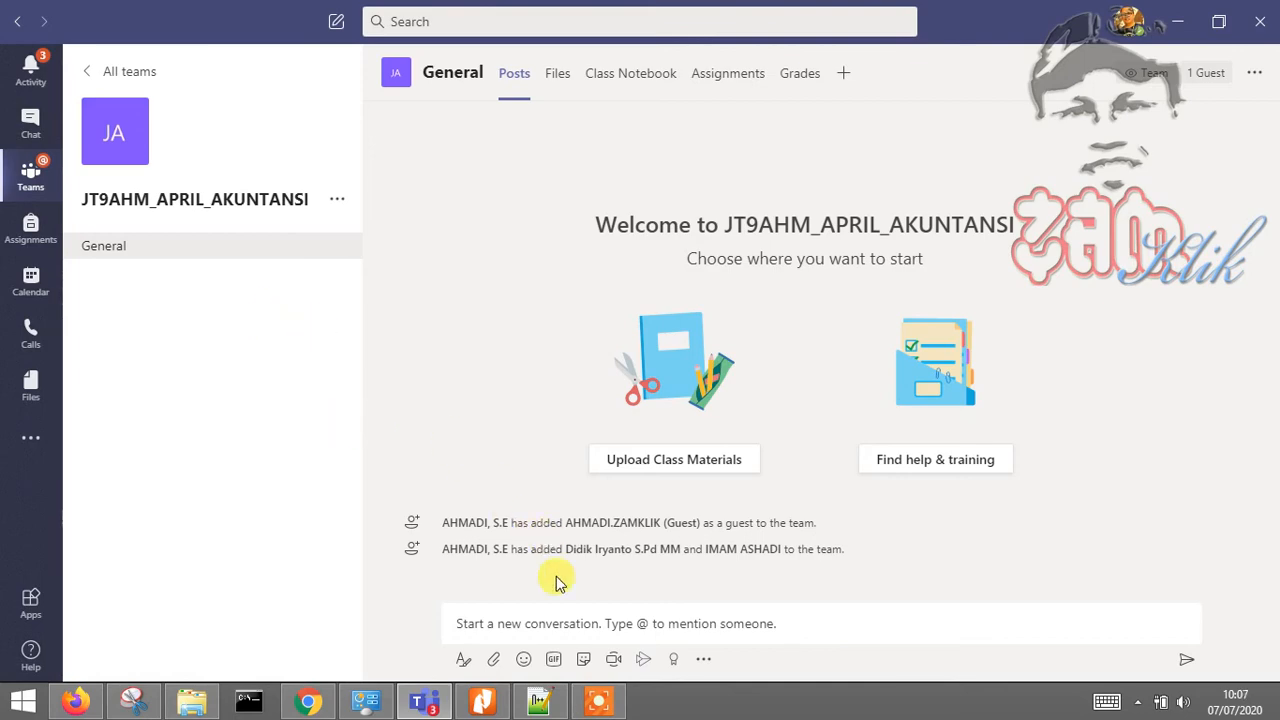
Bring the Notepad++ note new 9 with the Tugas Webinar task list to the front
click(538, 701)
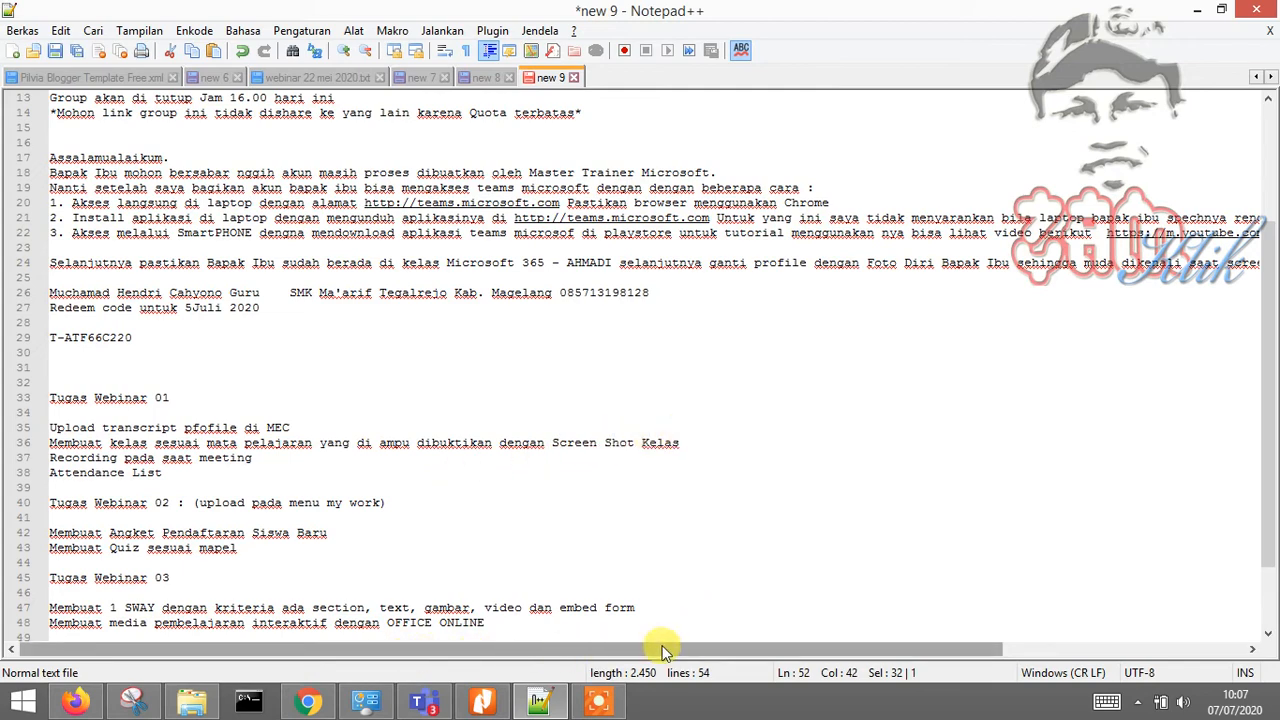
mouse_move(663, 650)
mouse_down()
mouse_move(729, 650)
mouse_move(675, 650)
mouse_up()
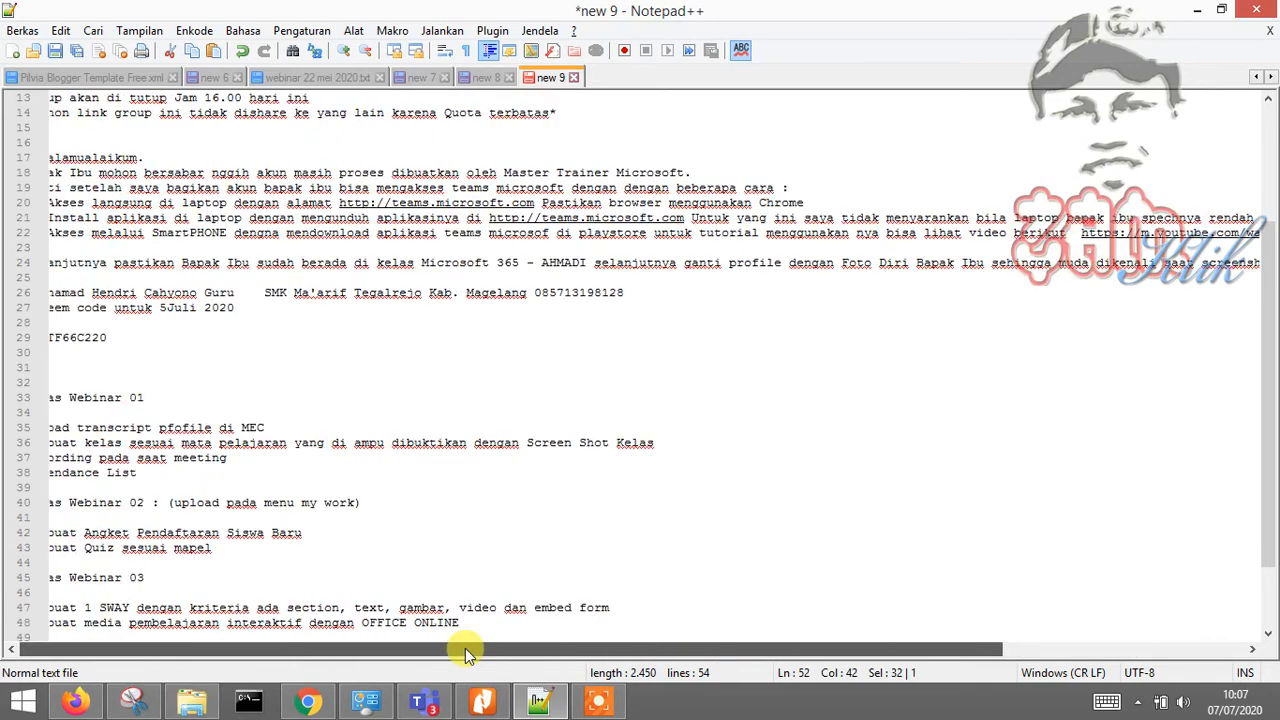
drag(465, 648, 283, 648)
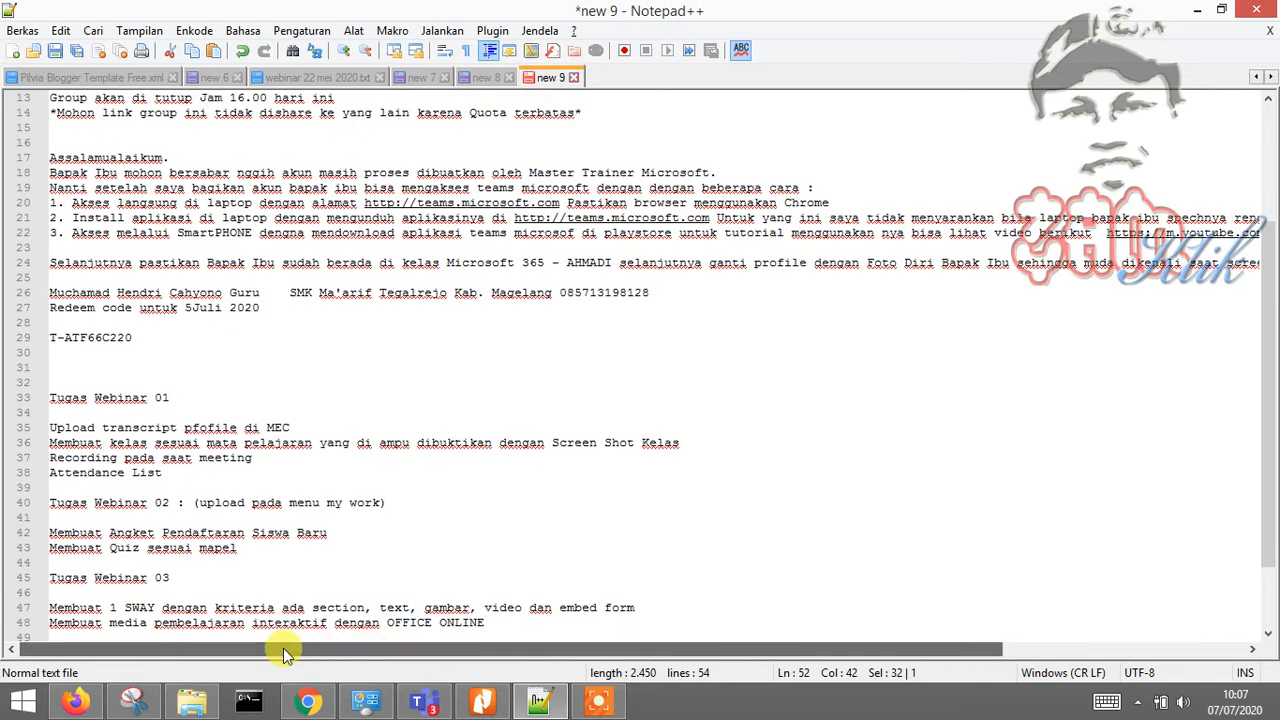
click(487, 705)
Scroll the guide PDF in Nitro Pro 8 to read the PASCA DISEMINASI section on page 7
scroll(634, 486, up, 3)
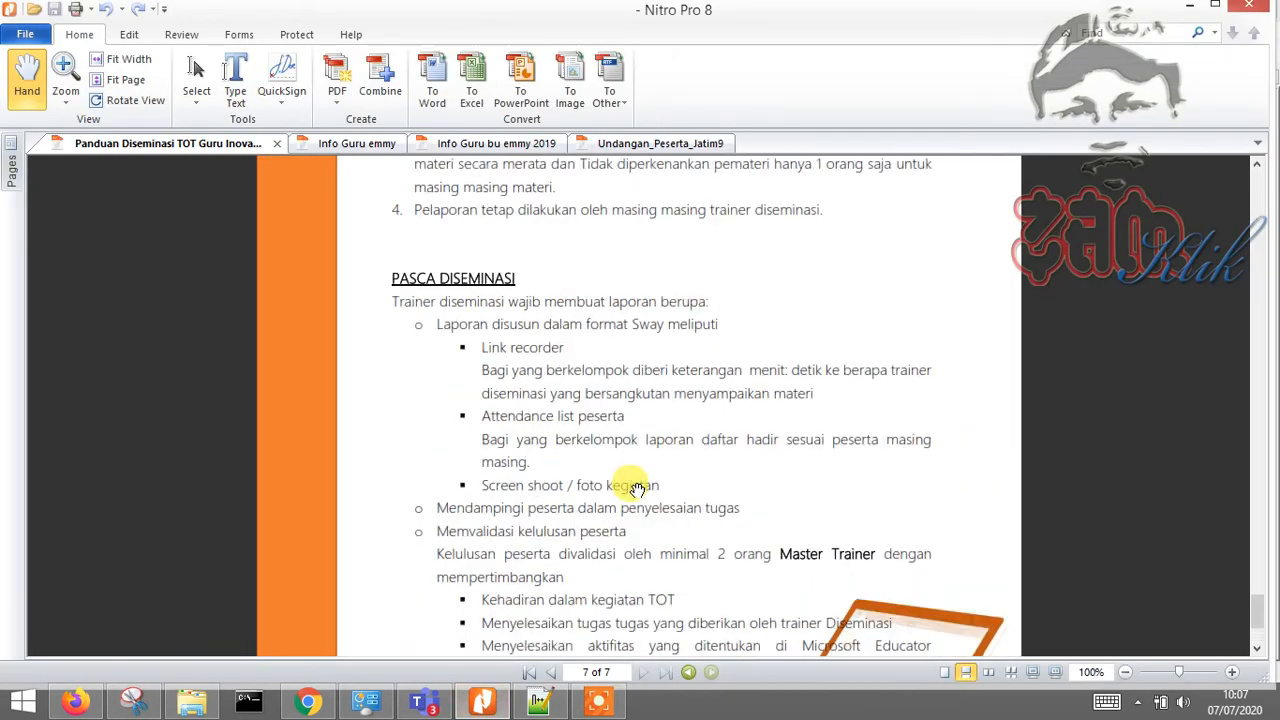
scroll(637, 487, down, 2)
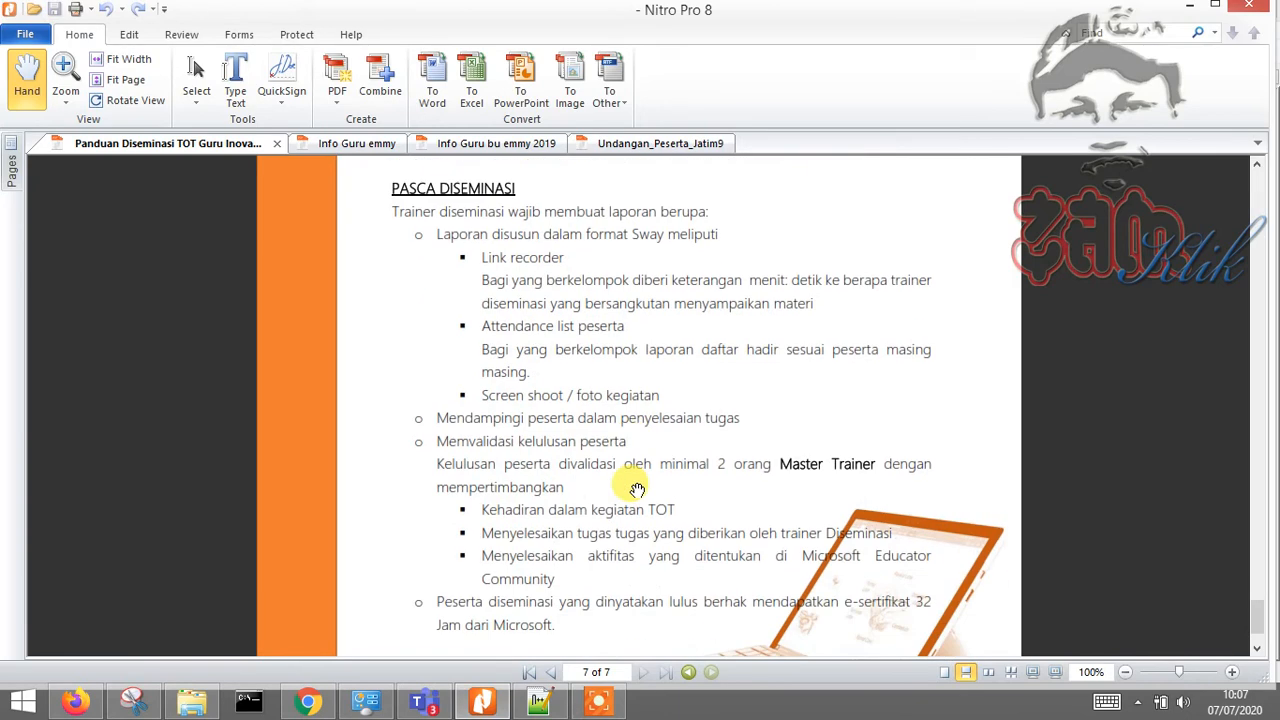
scroll(634, 489, up, 9)
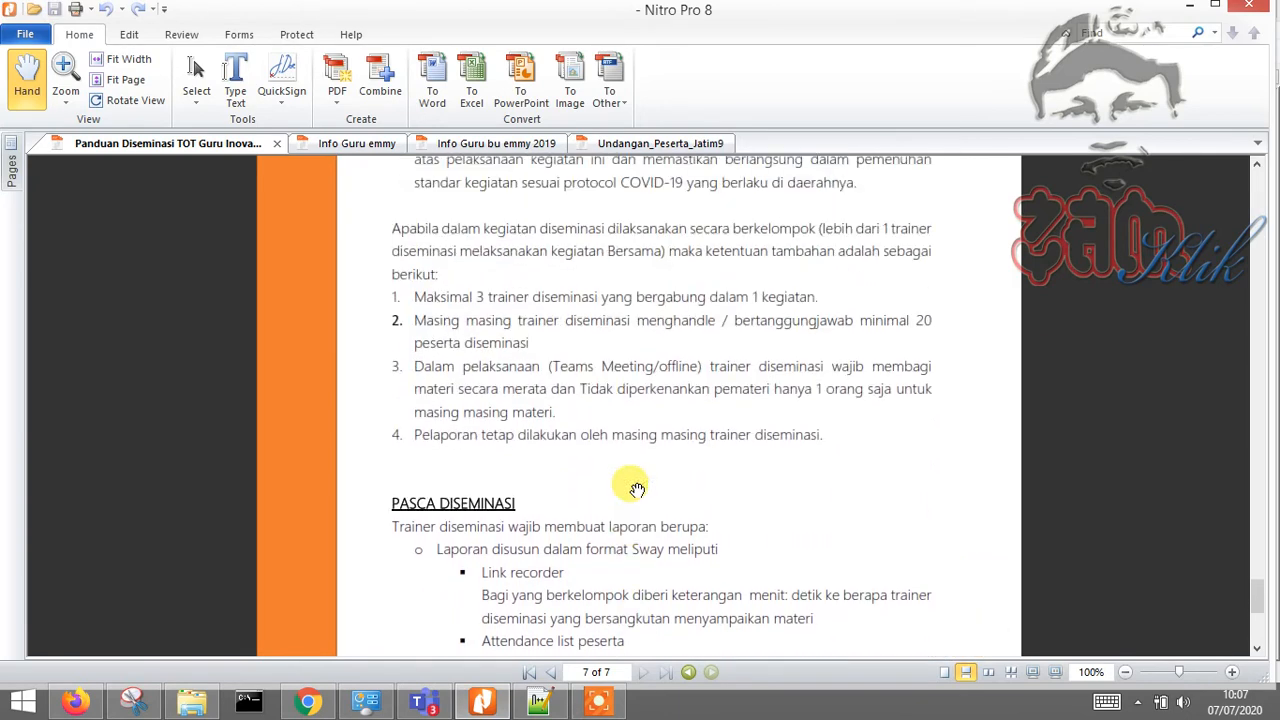
scroll(600, 462, down, 3)
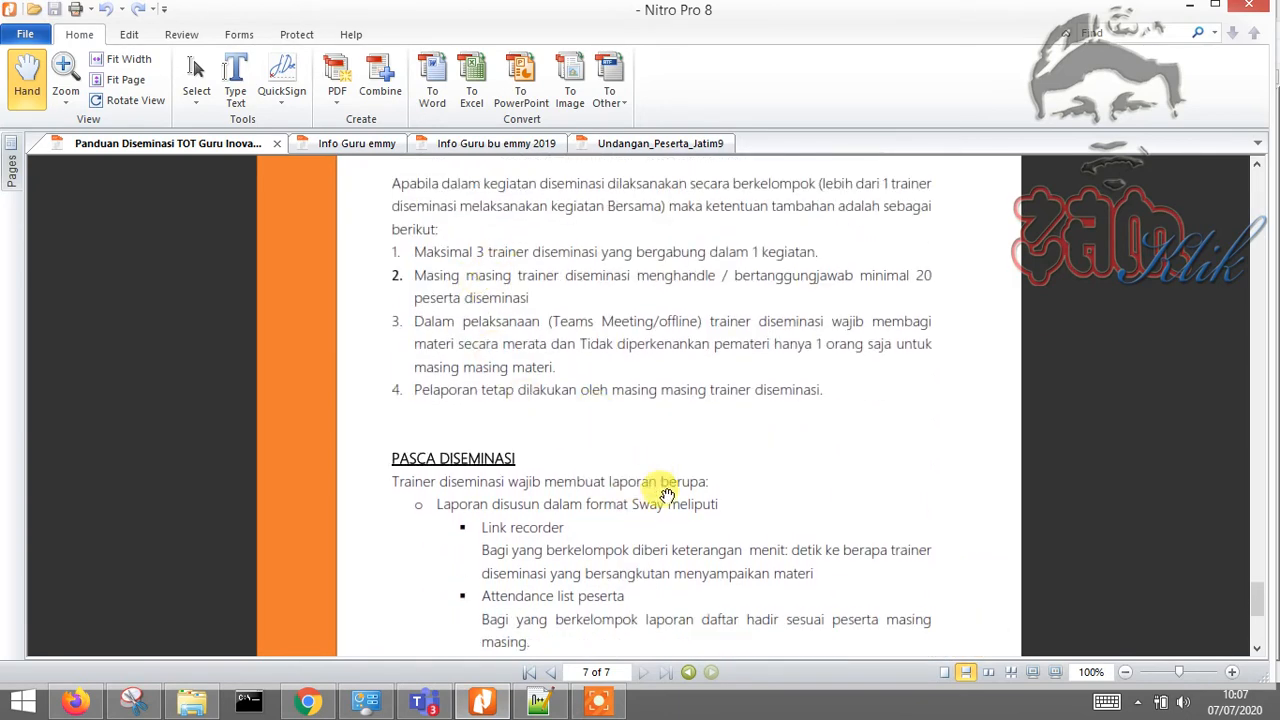
scroll(668, 495, down, 7)
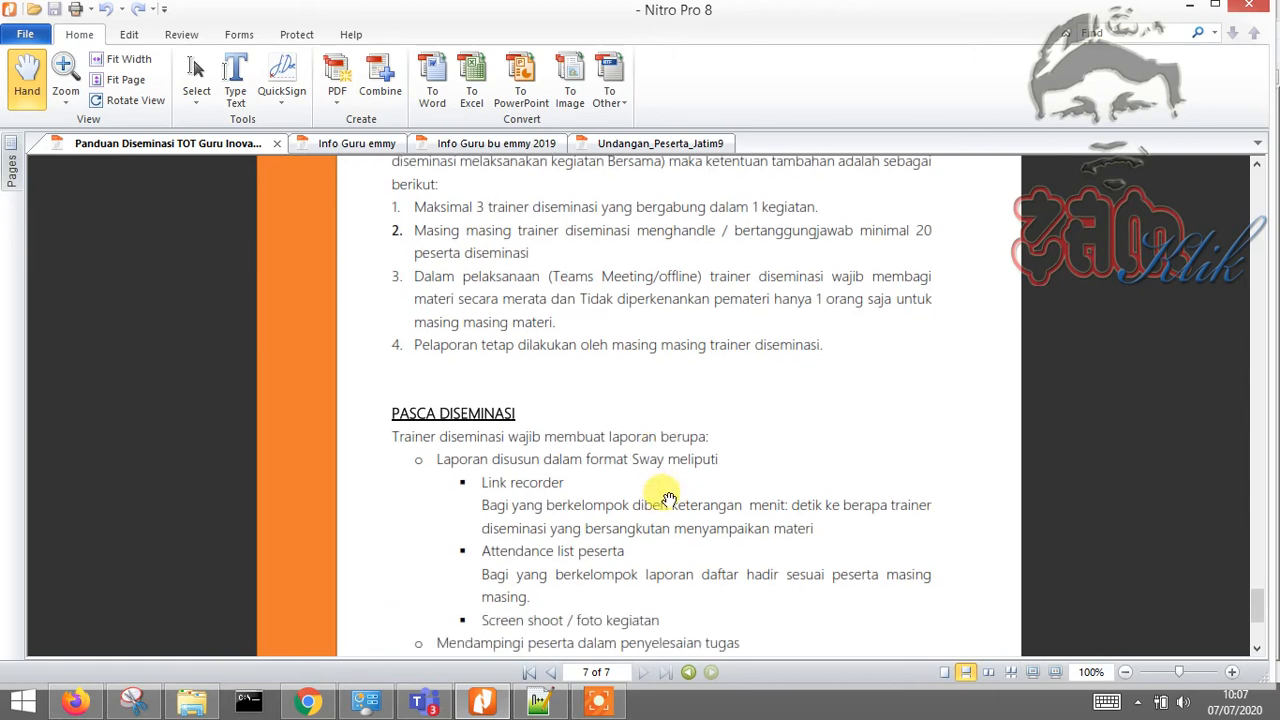
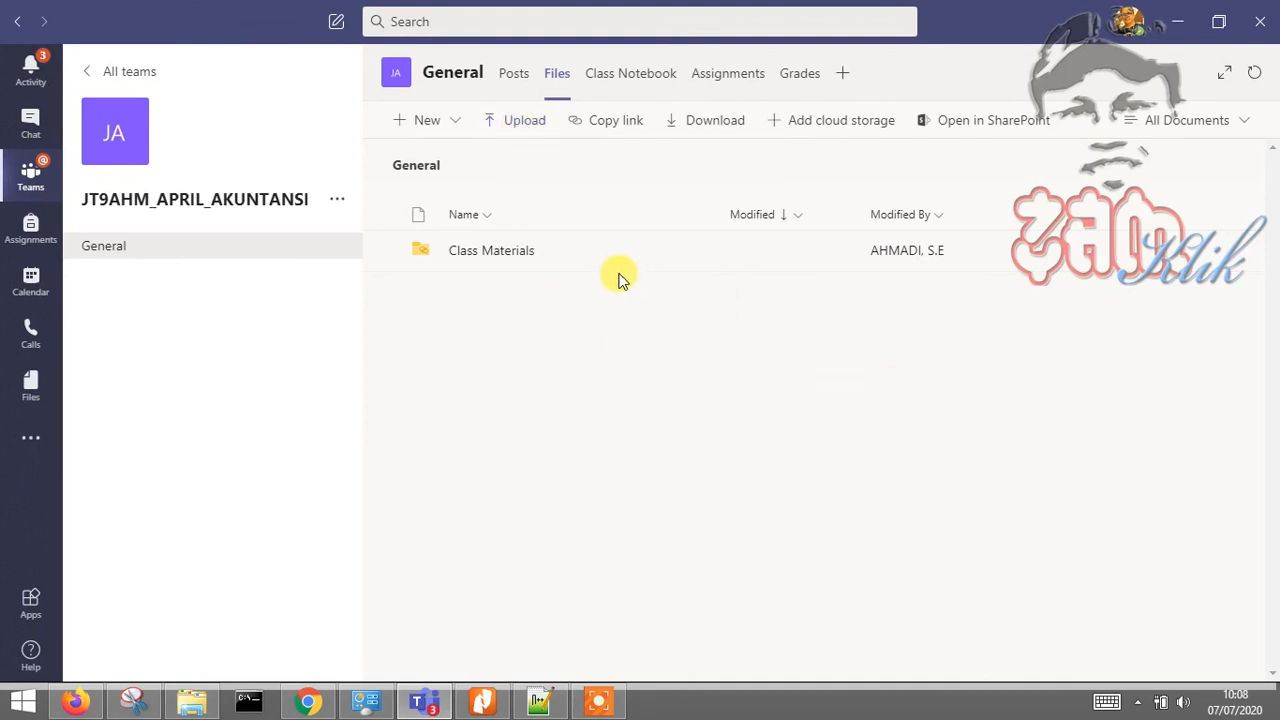
Create the Standard channel Dasar Akuntansi, set to show automatically in everyone's channel list
click(337, 201)
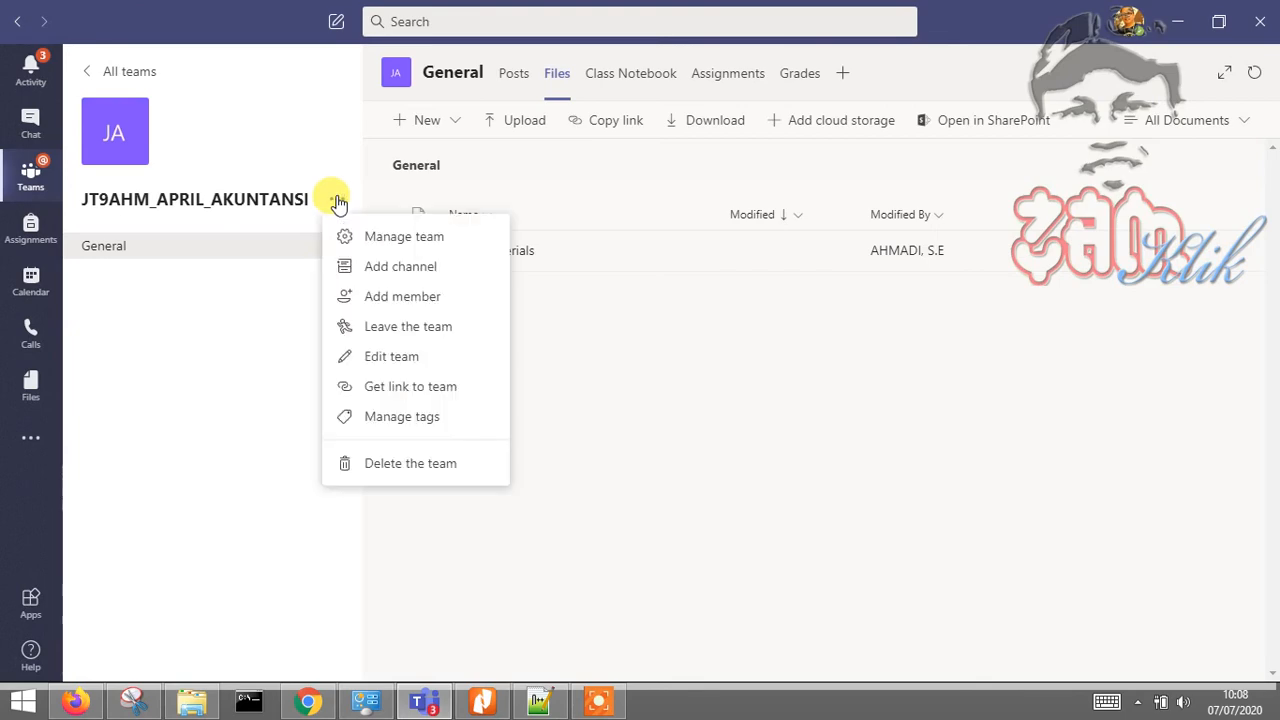
click(424, 278)
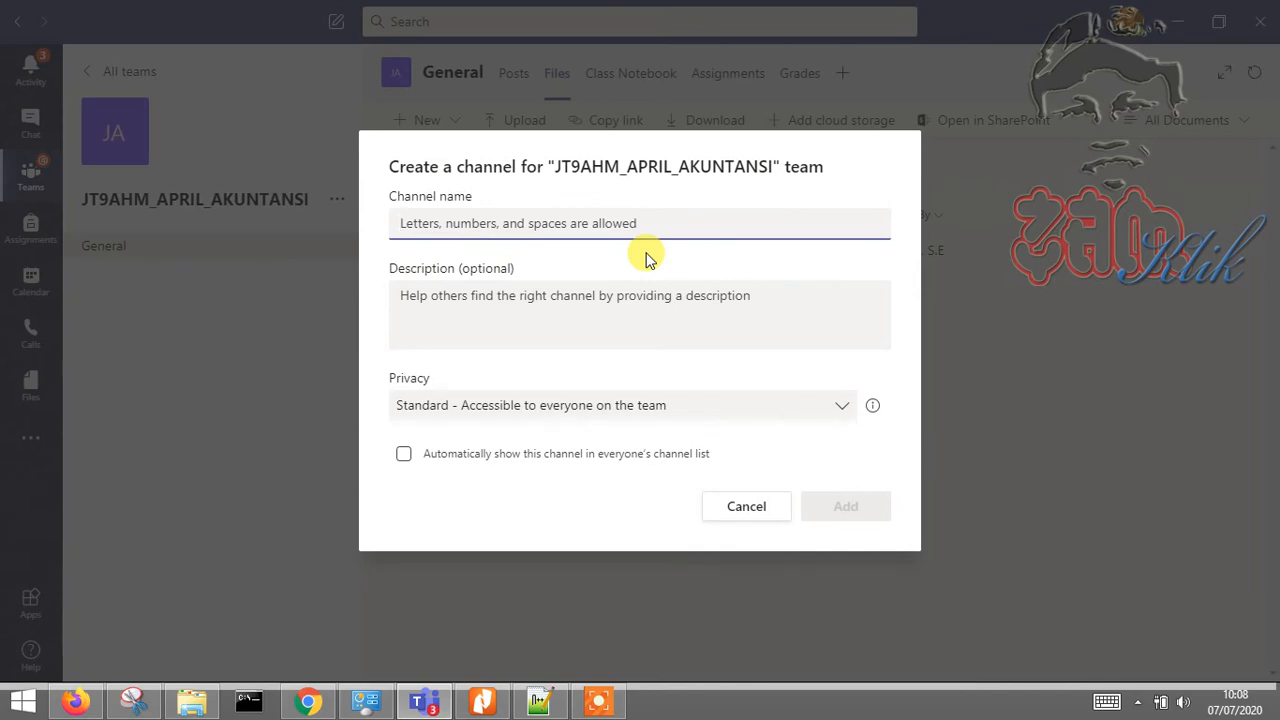
text(dA)
key(BackSpace)
text(dASAR)
key(BackSpace)
key(BackSpace)
key(BackSpace)
key(BackSpace)
key(BackSpace)
text(Dasar Akuntansi)
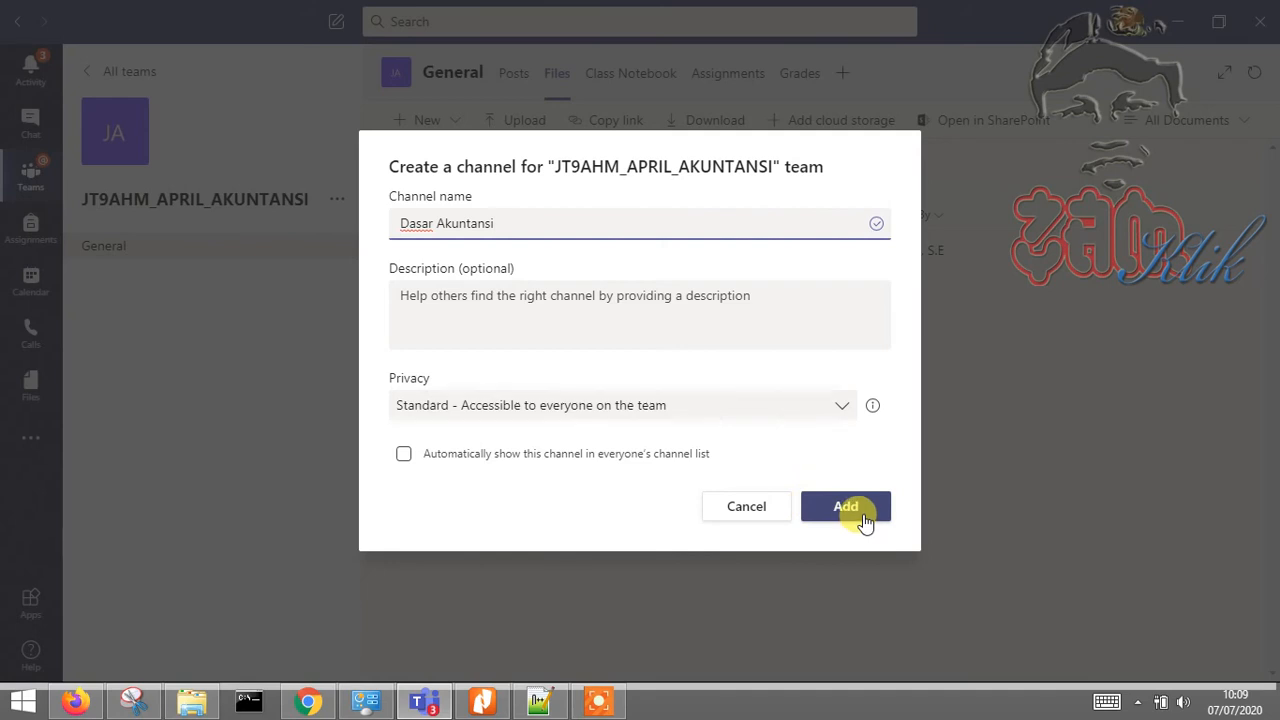
click(737, 408)
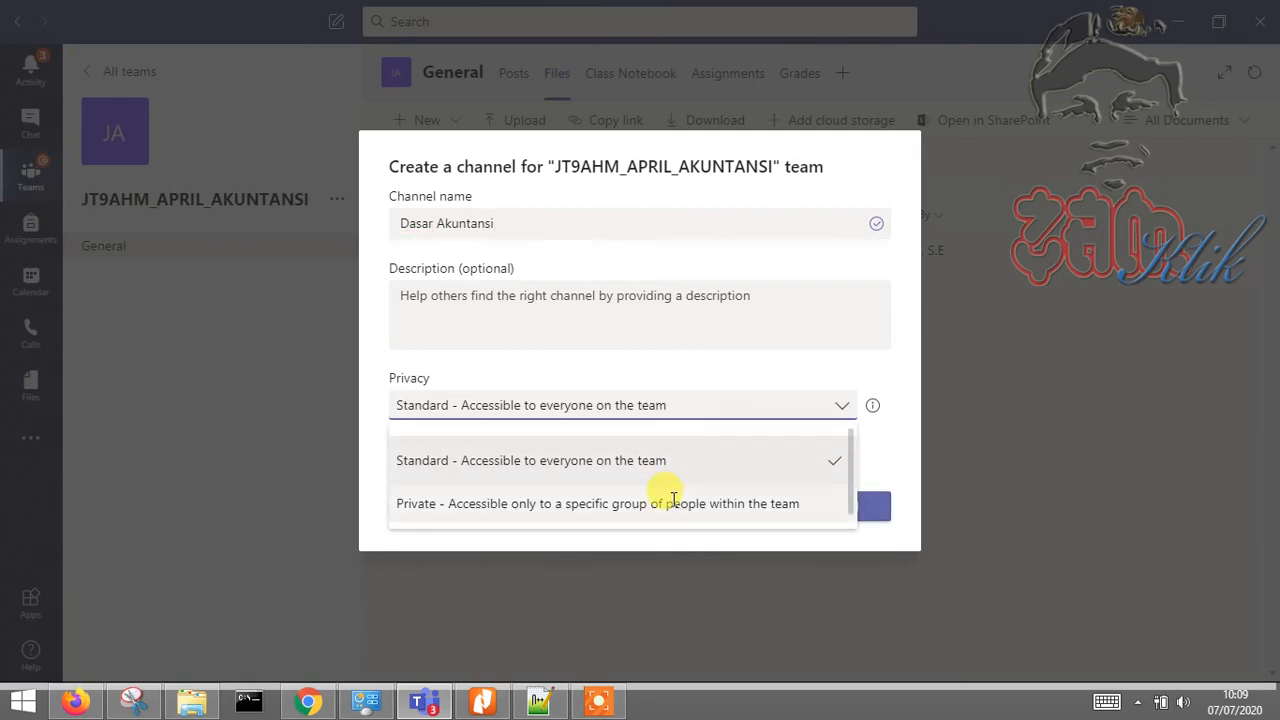
click(686, 462)
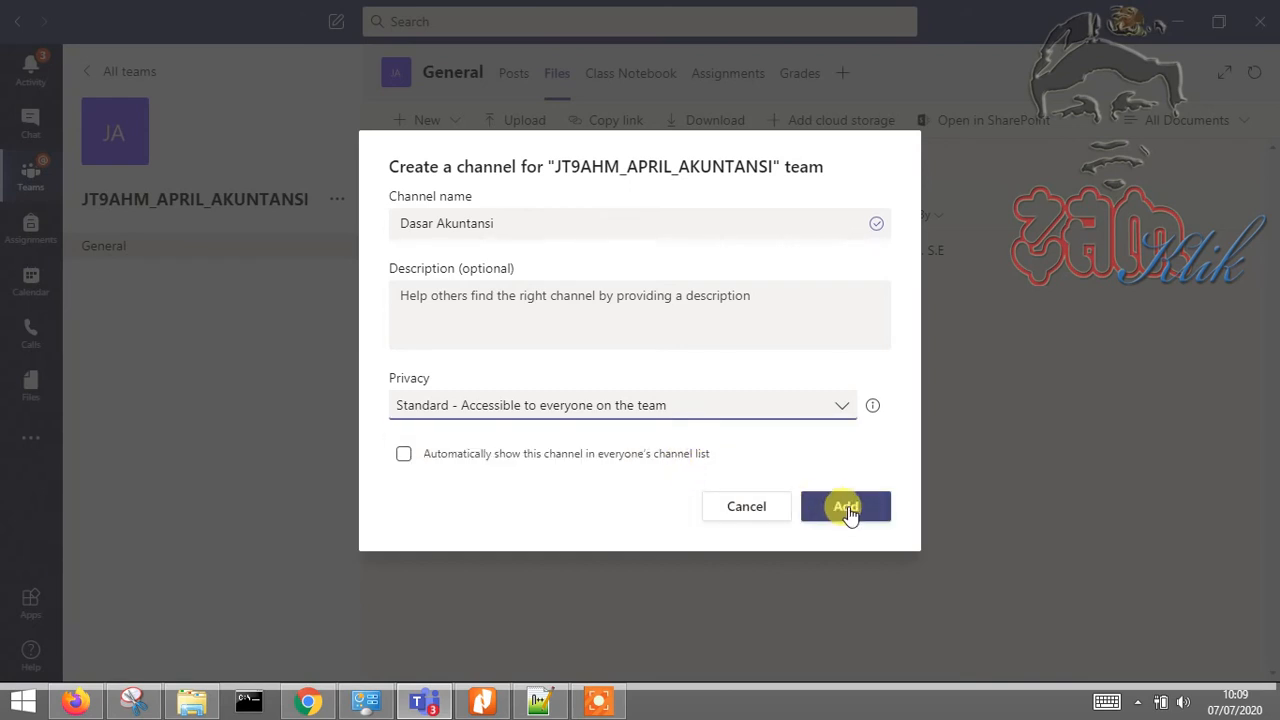
click(406, 460)
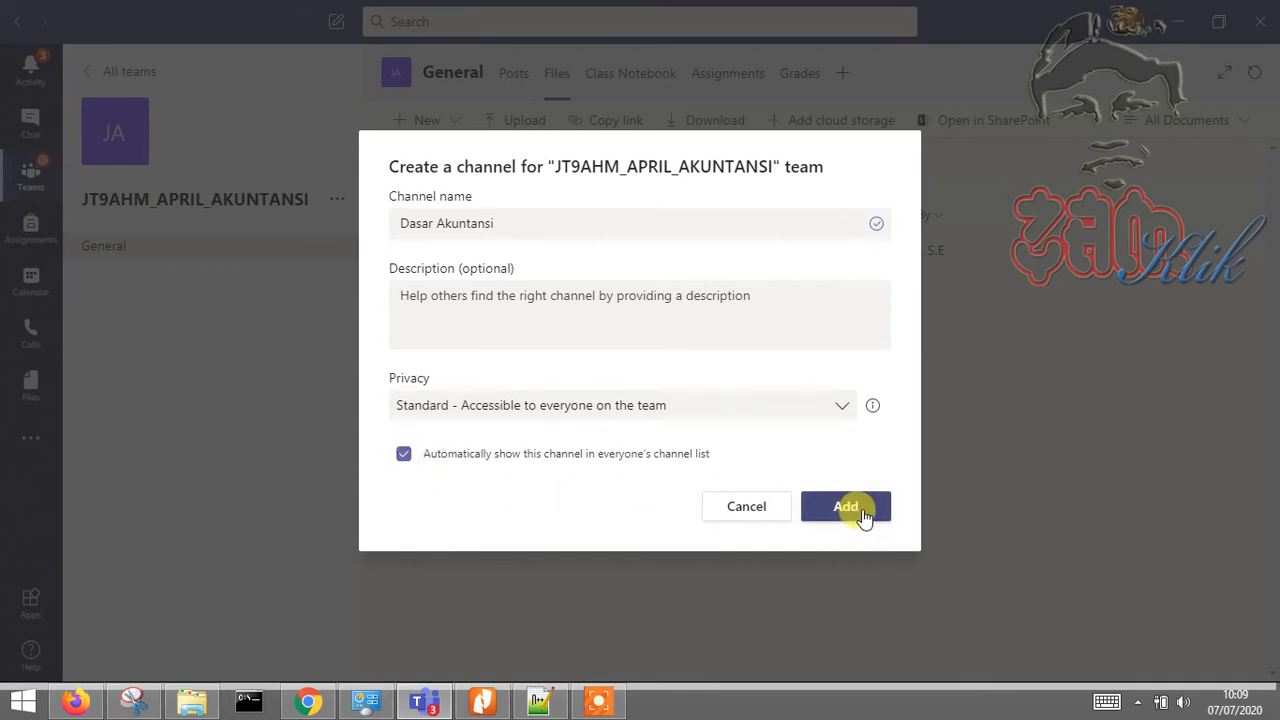
click(852, 508)
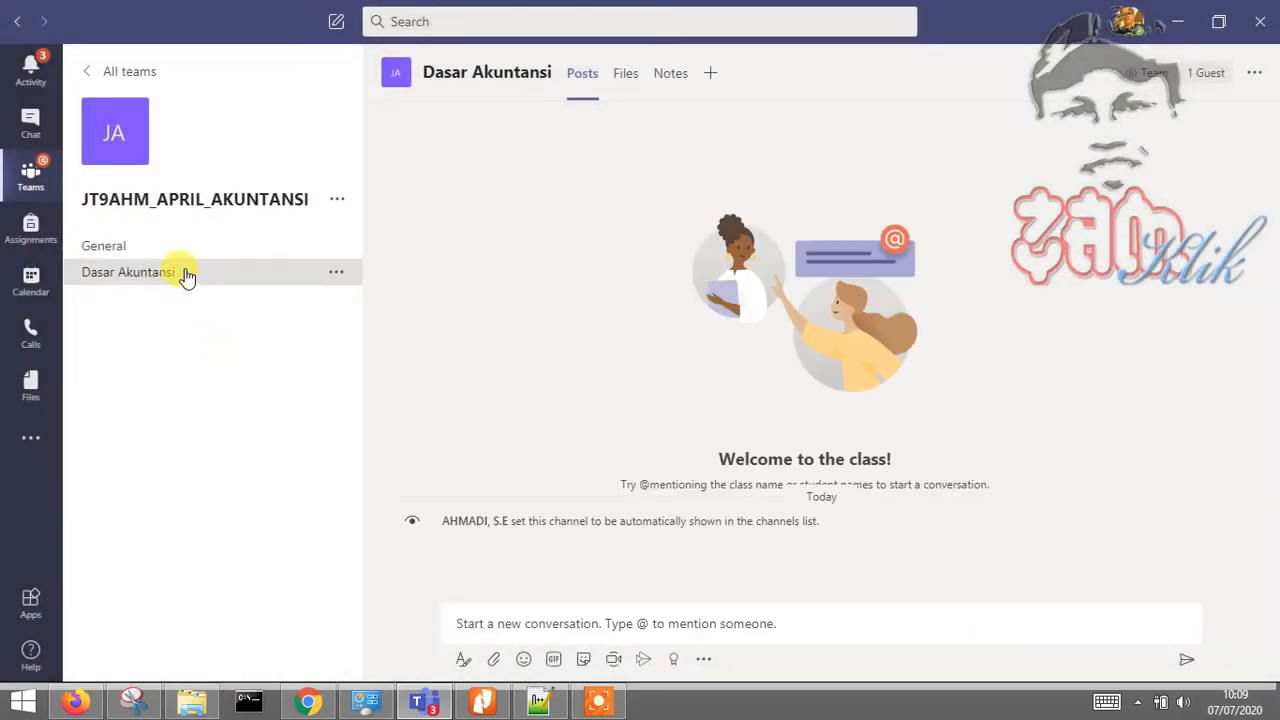
Create a second channel named Pertemuan online in the class team
click(338, 202)
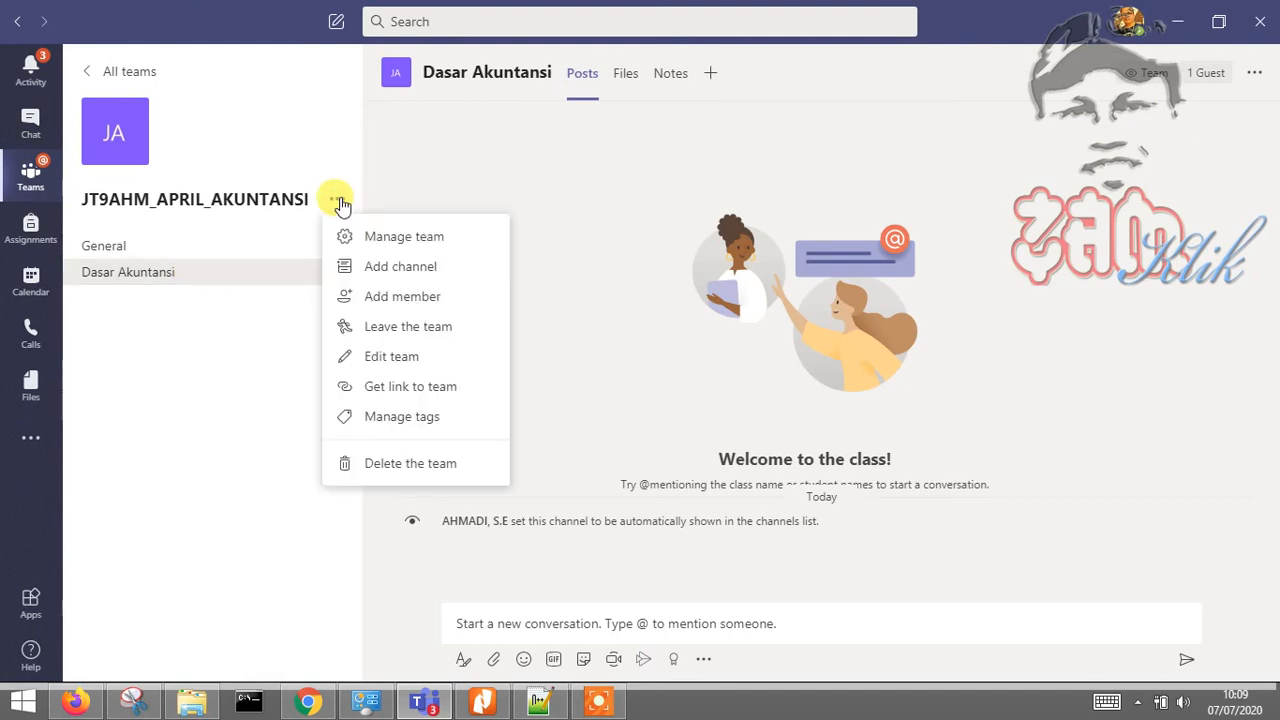
click(409, 281)
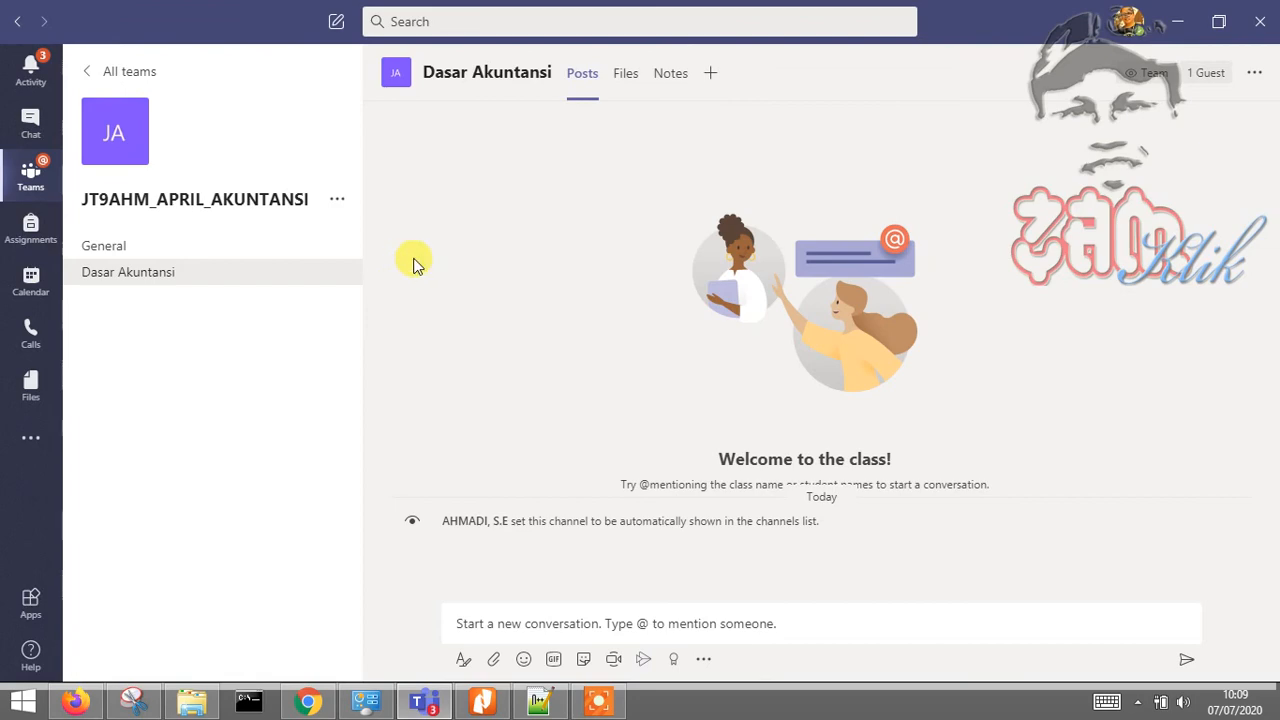
text(Pertemuan online)
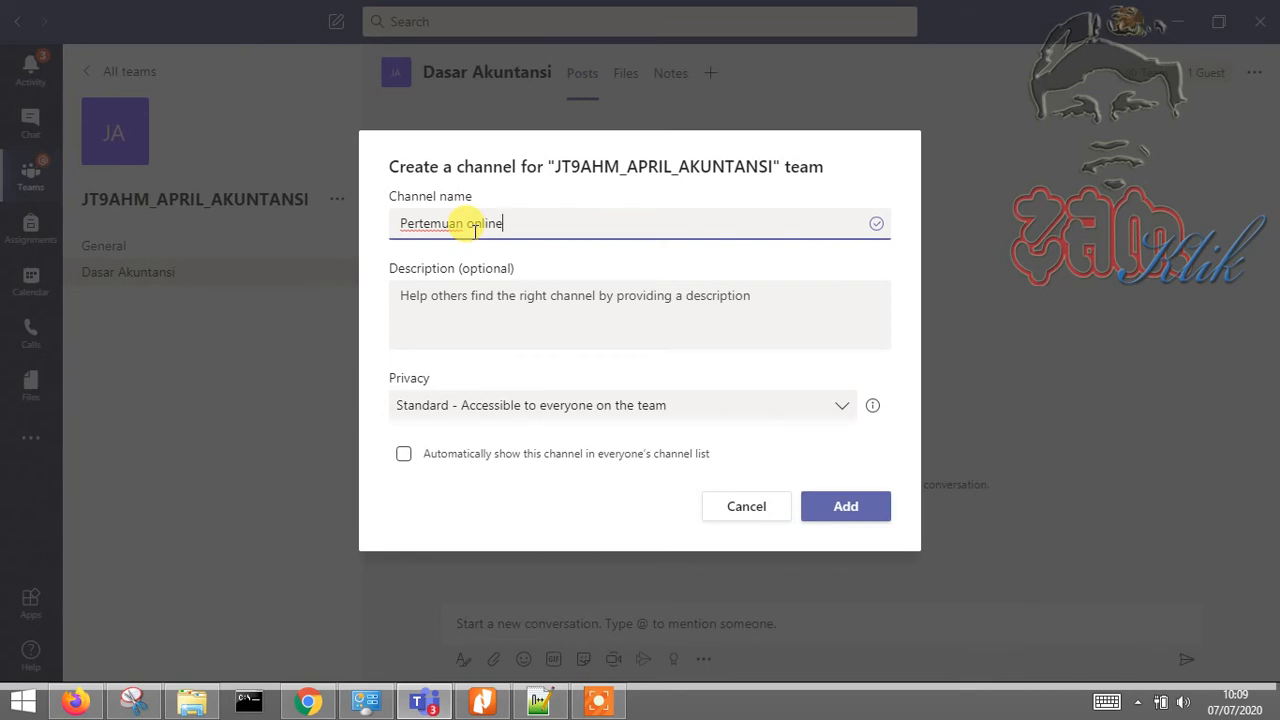
click(846, 507)
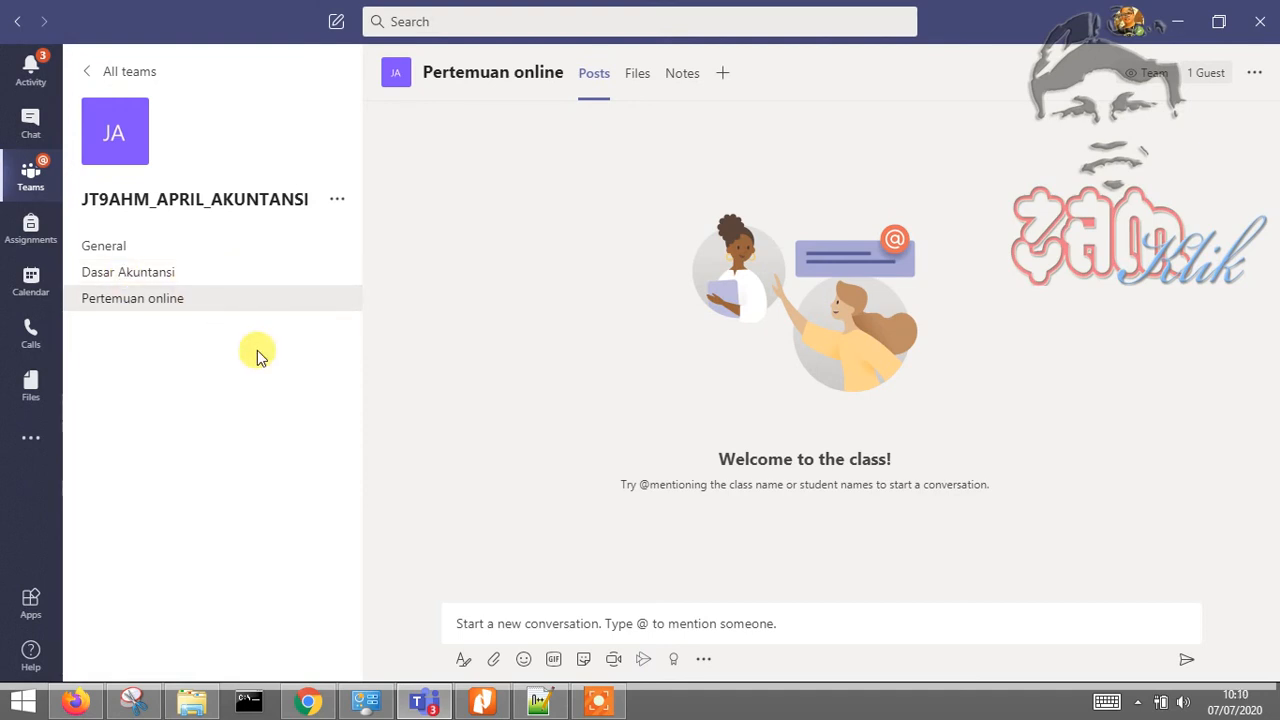
mouse_move(124, 156)
Upload background.jpg as the class team's avatar picture and save it
click(126, 158)
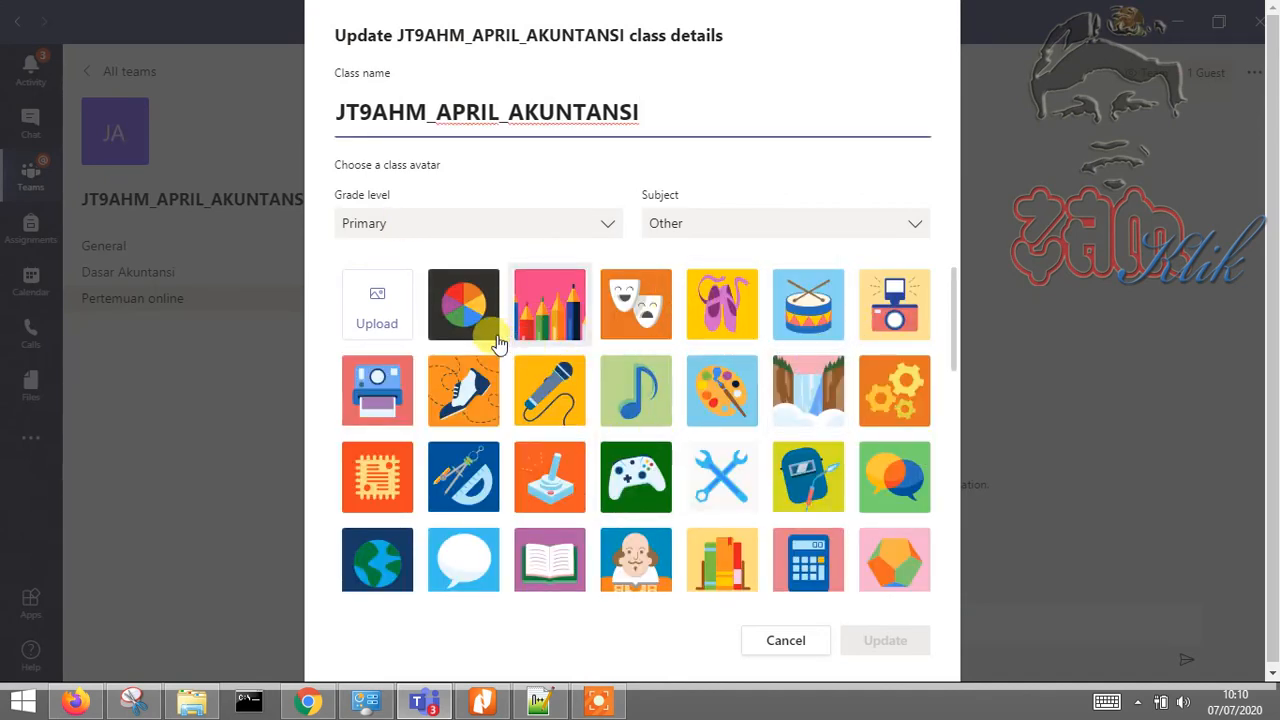
click(377, 315)
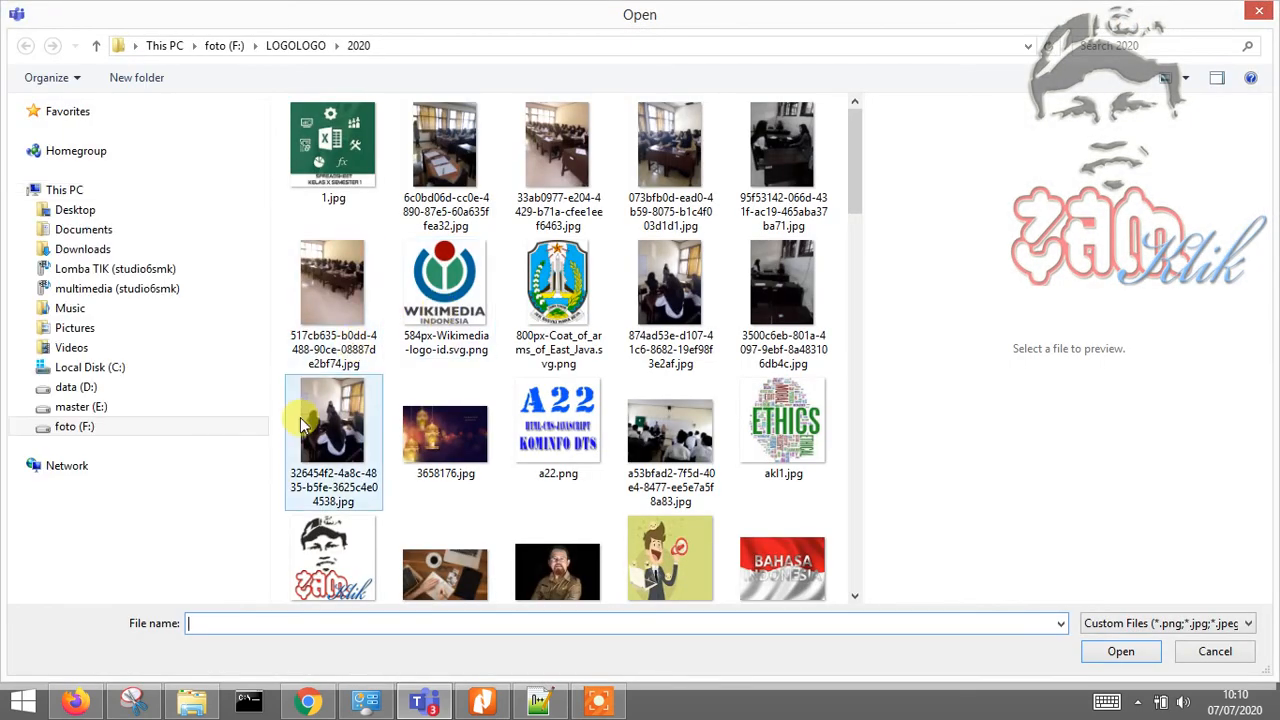
click(557, 563)
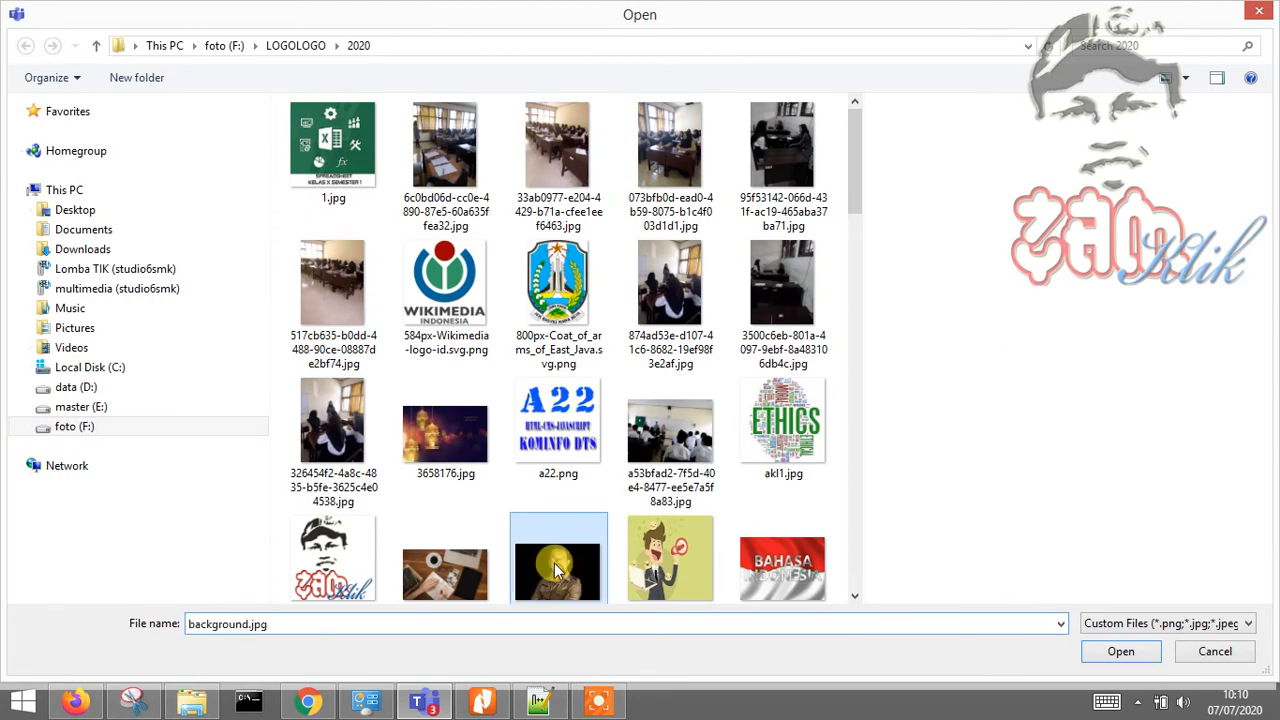
click(1138, 655)
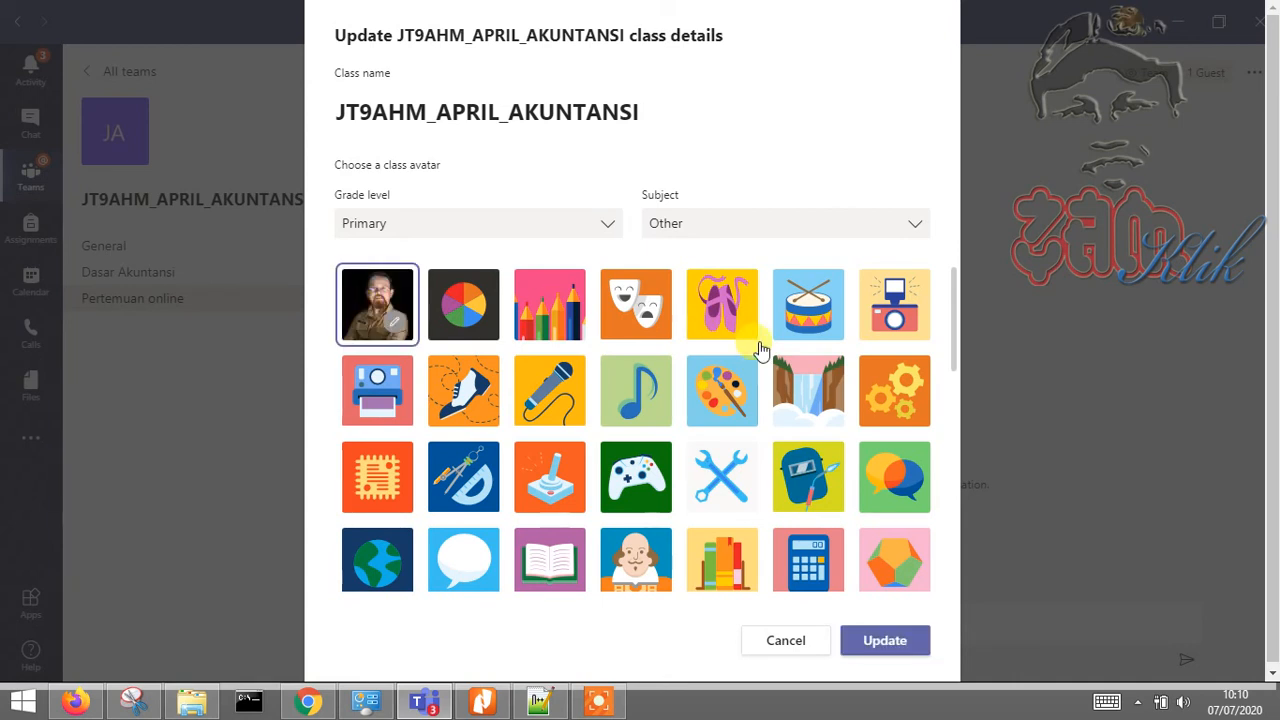
click(885, 640)
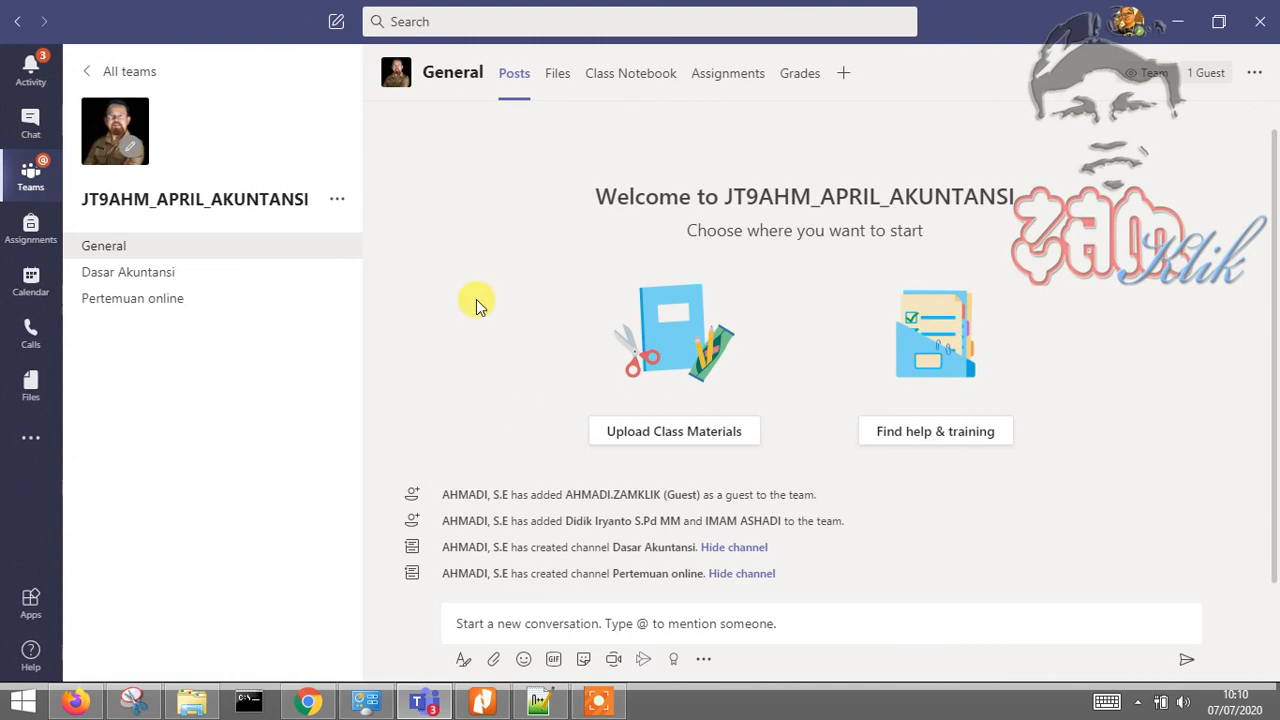
Open the team's management page listing its owner and three members and guests
click(338, 202)
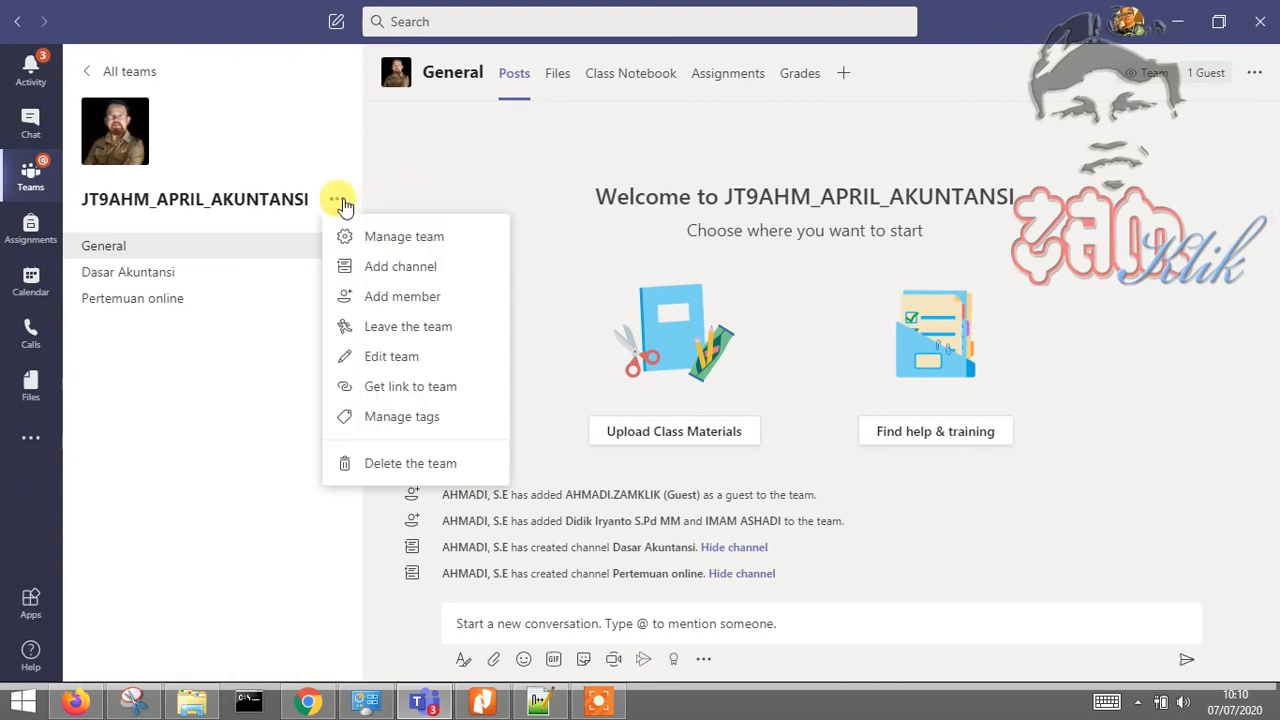
click(434, 242)
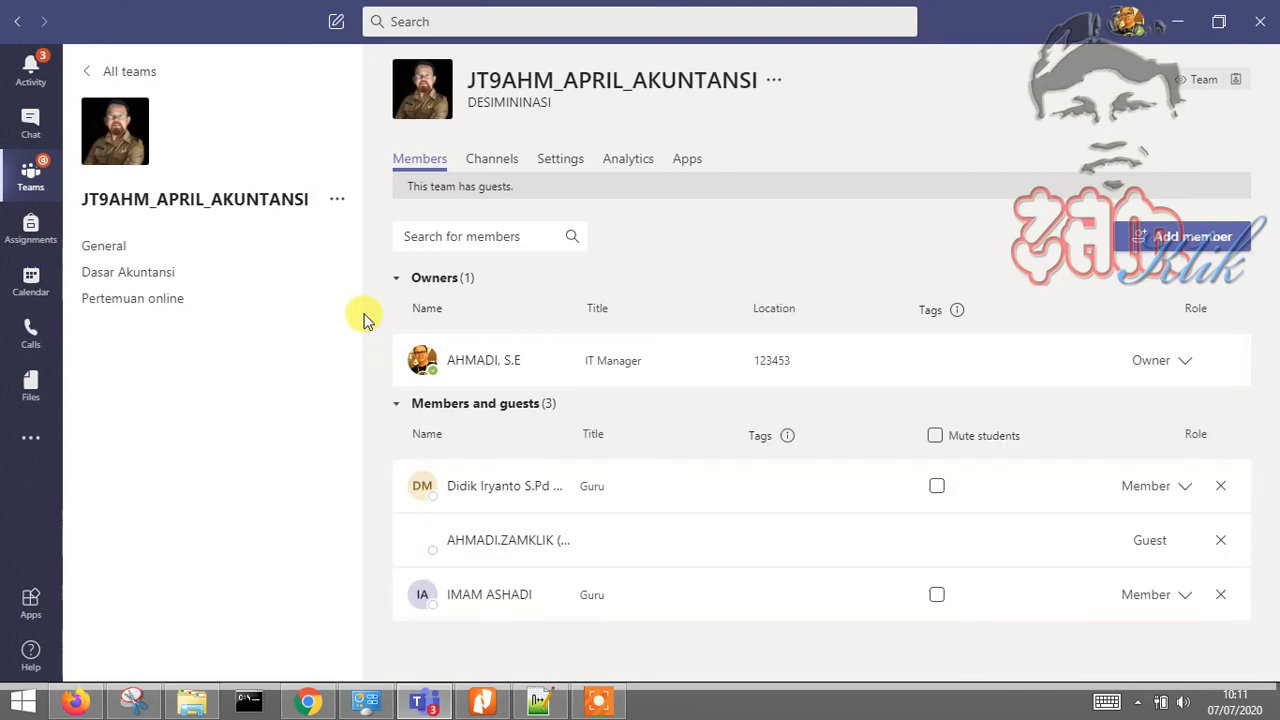
click(336, 200)
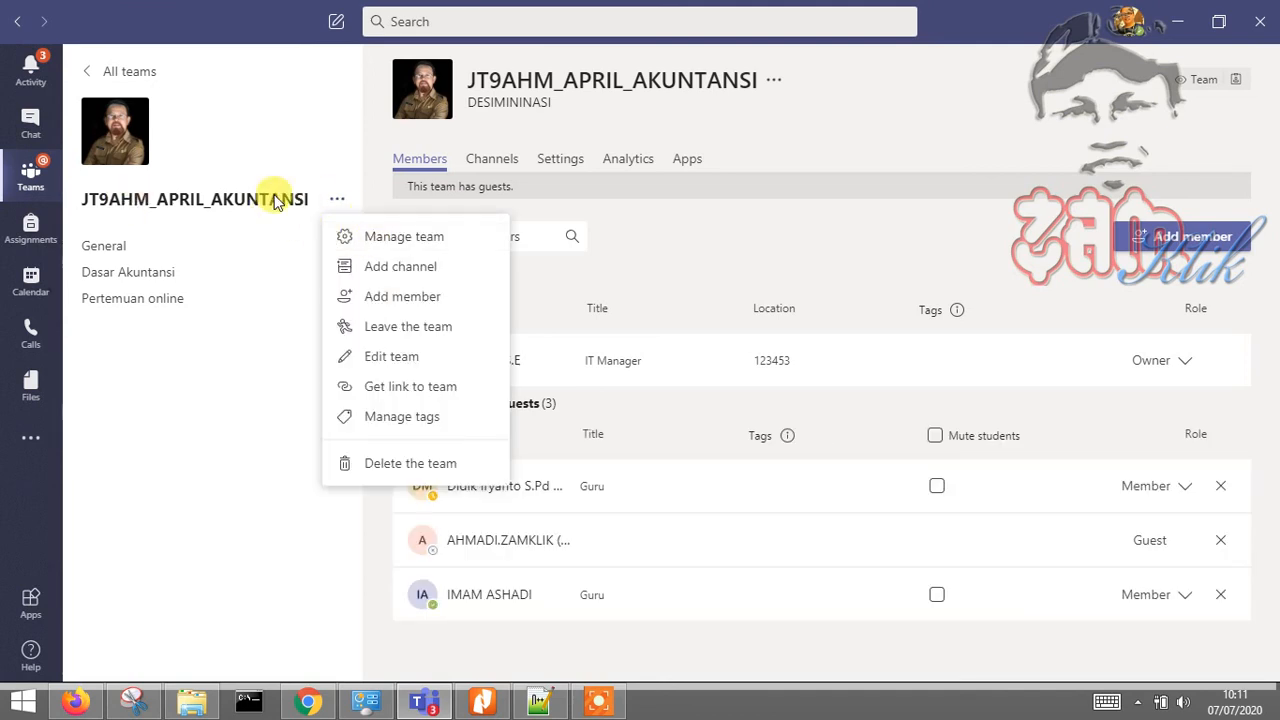
click(336, 201)
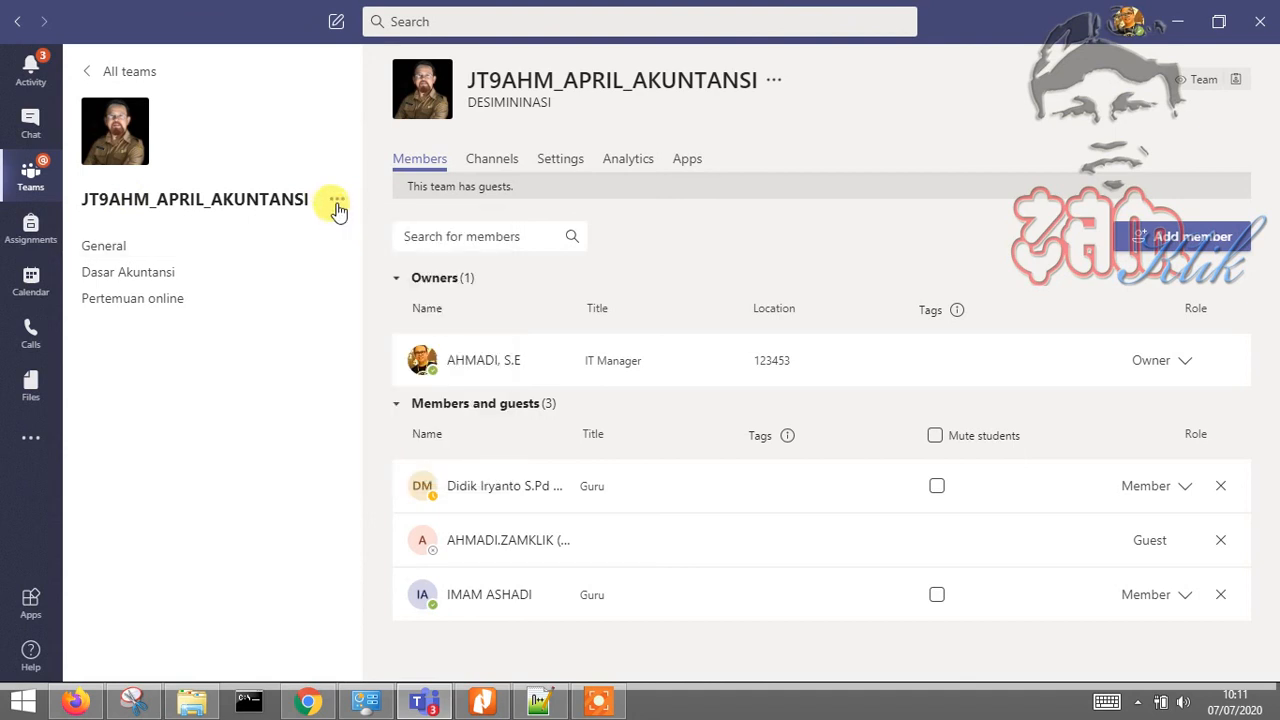
click(338, 207)
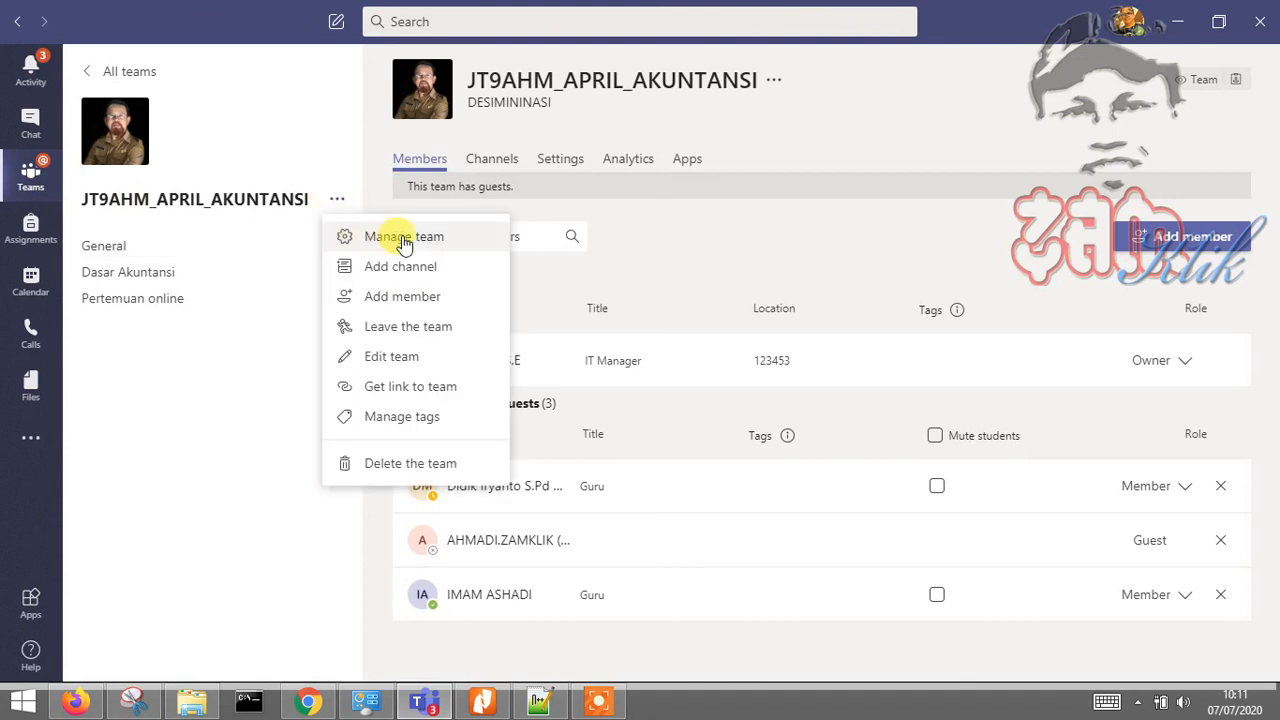
click(830, 203)
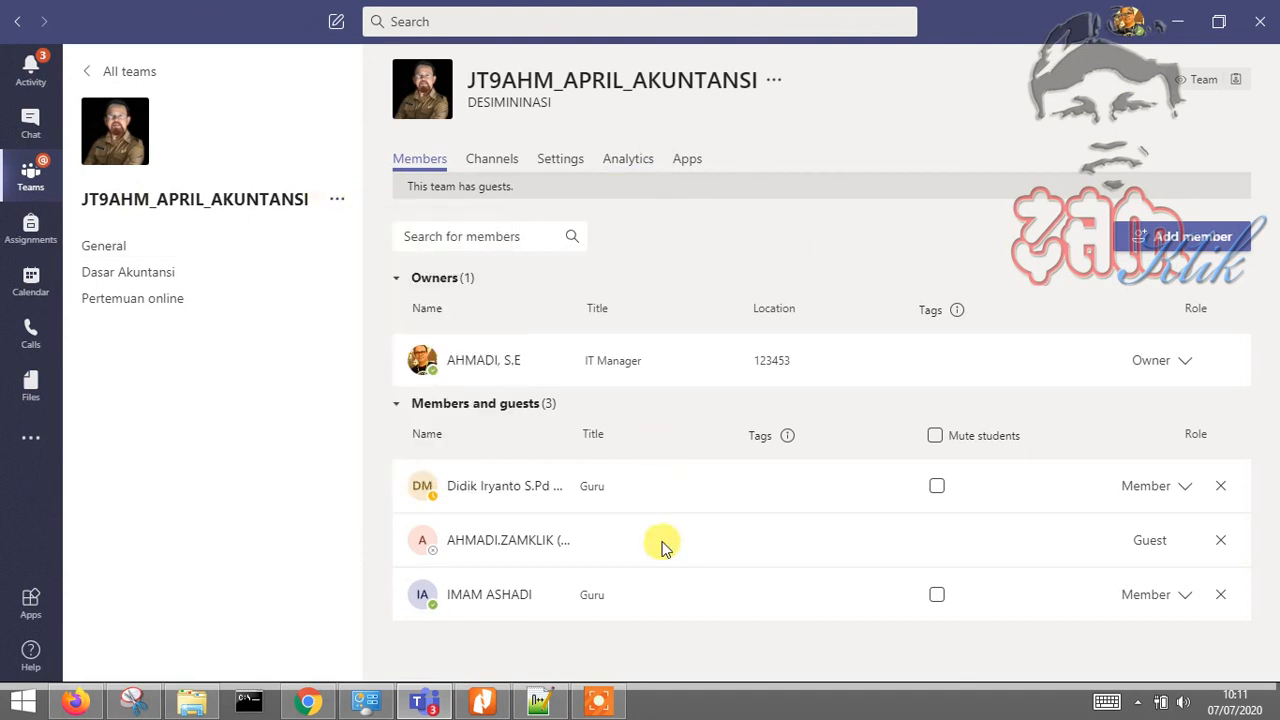
mouse_move(552, 541)
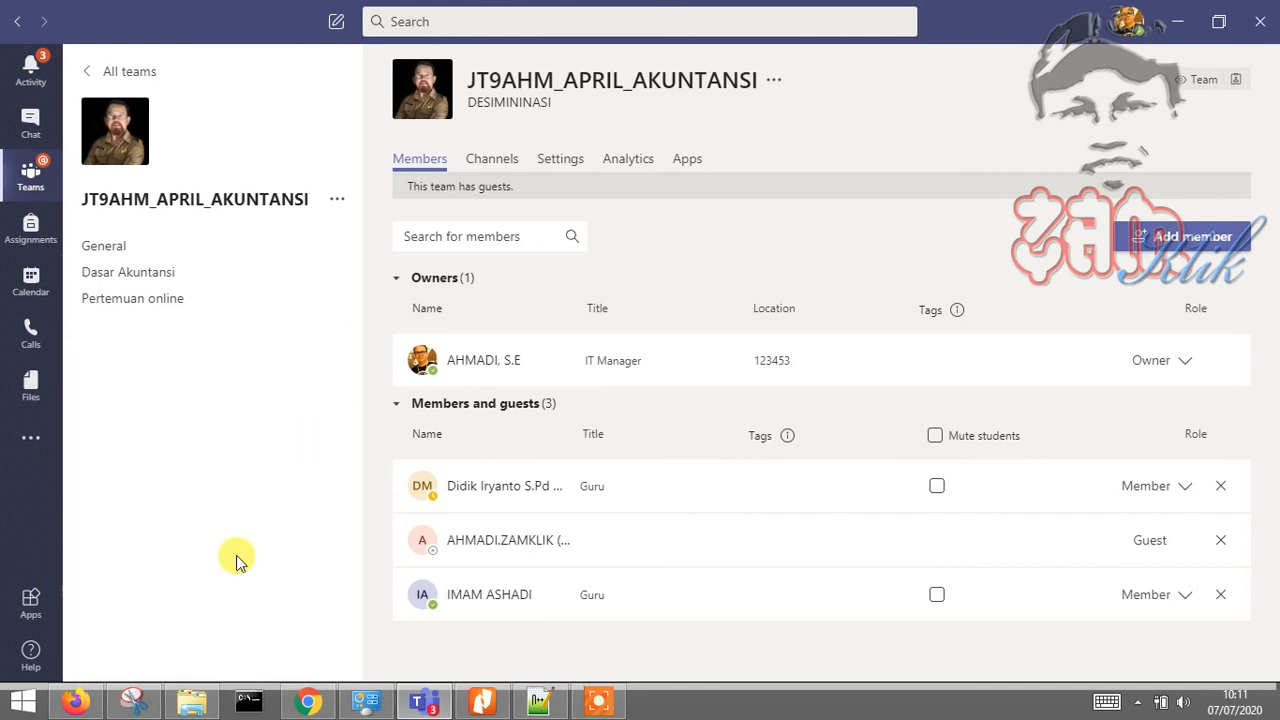
Close Snipping Tool, discarding the old snip without saving
mouse_move(126, 706)
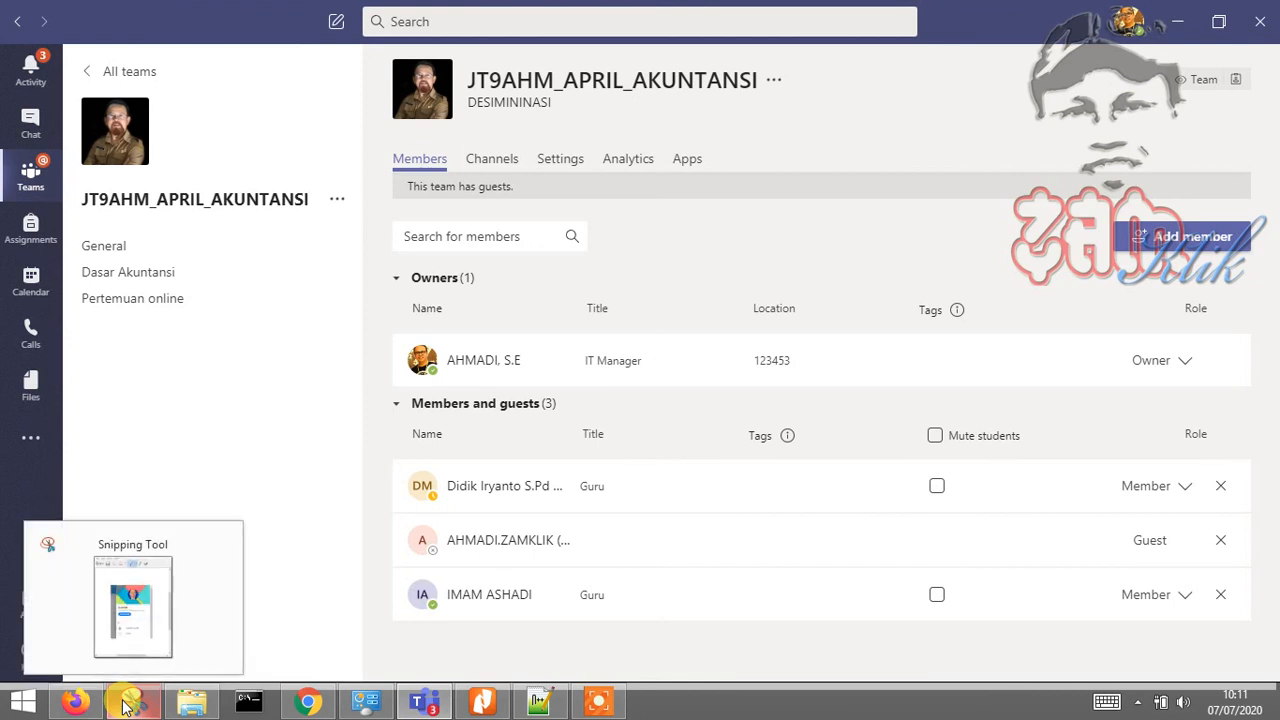
click(126, 706)
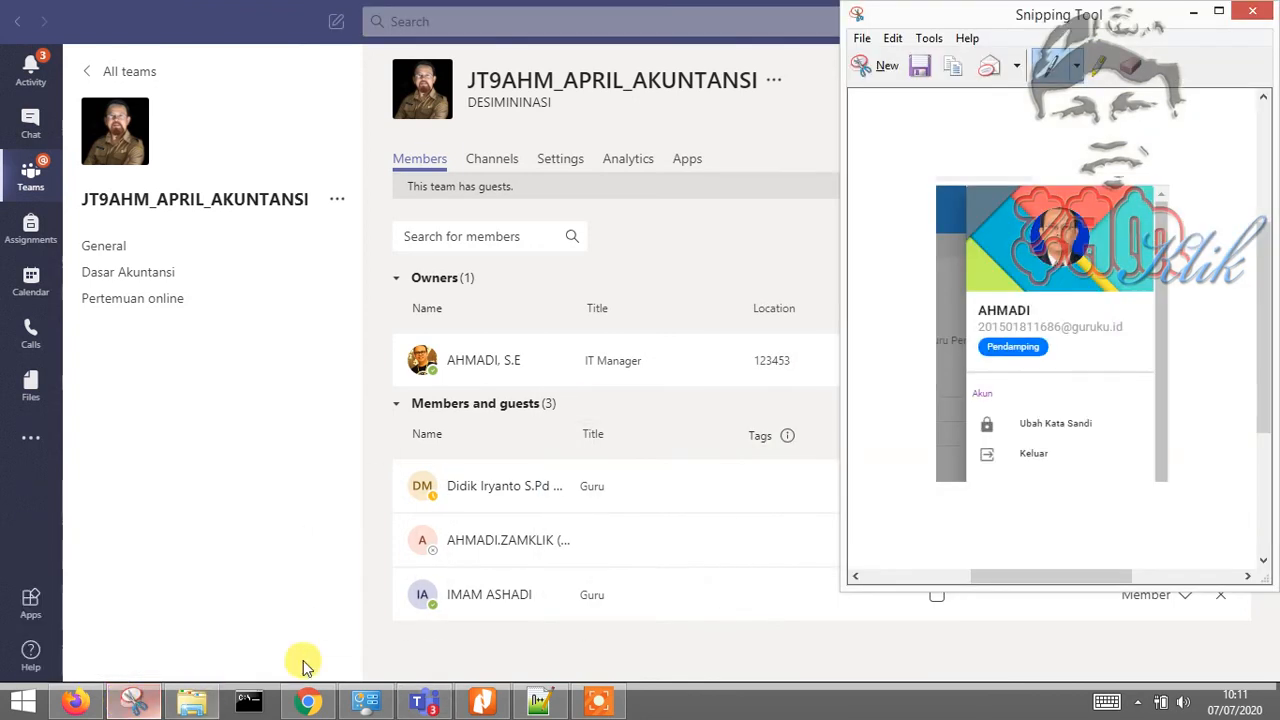
click(1247, 14)
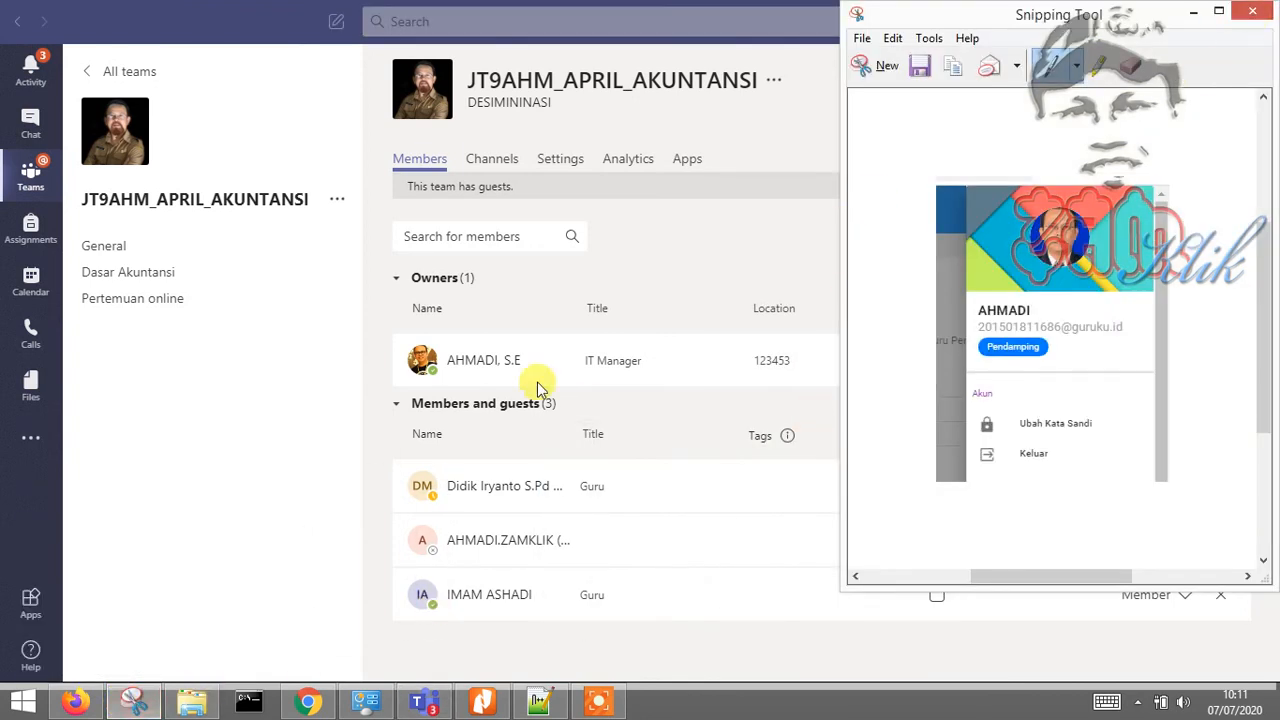
click(1140, 313)
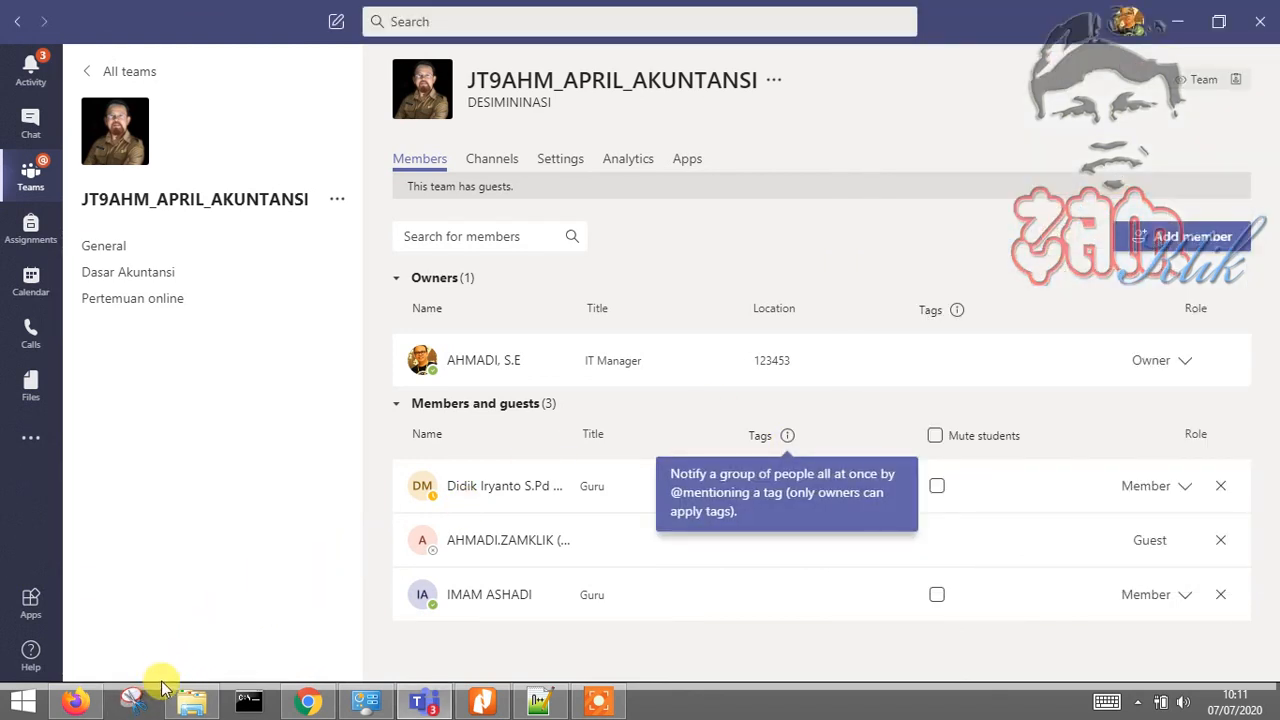
Capture a new rectangular snip covering the whole Teams members page
click(136, 703)
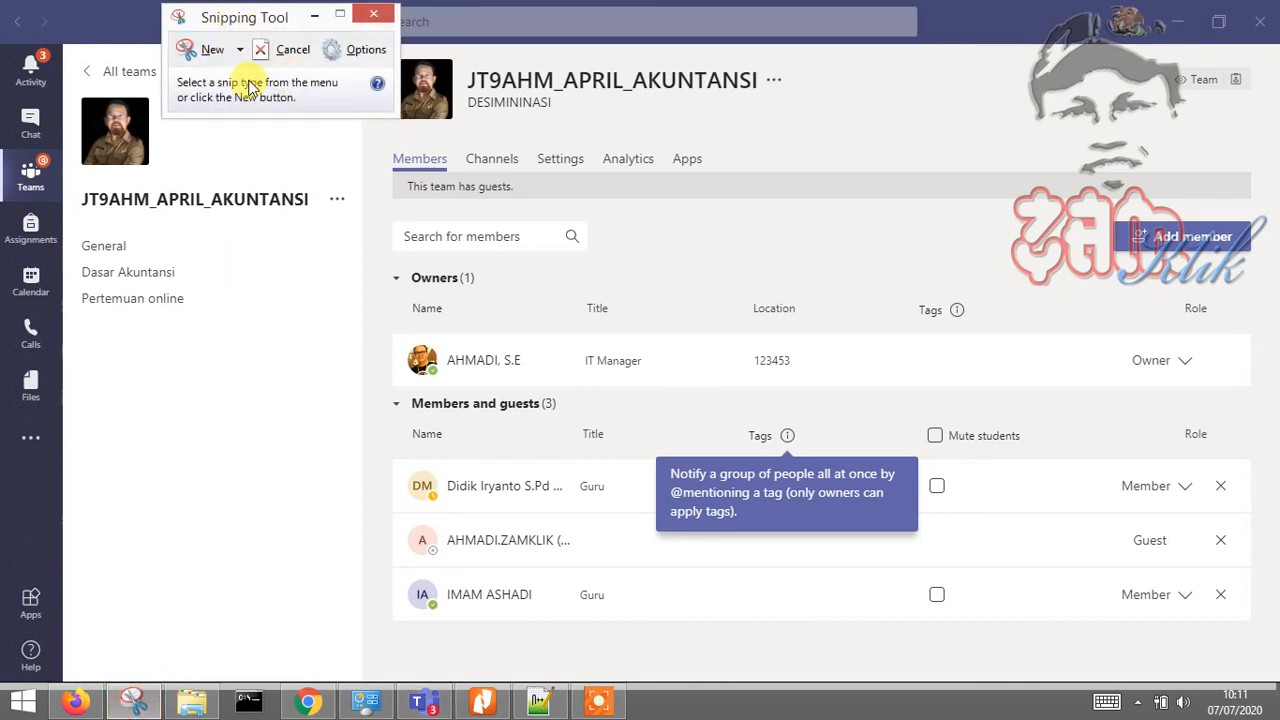
drag(252, 17, 386, 270)
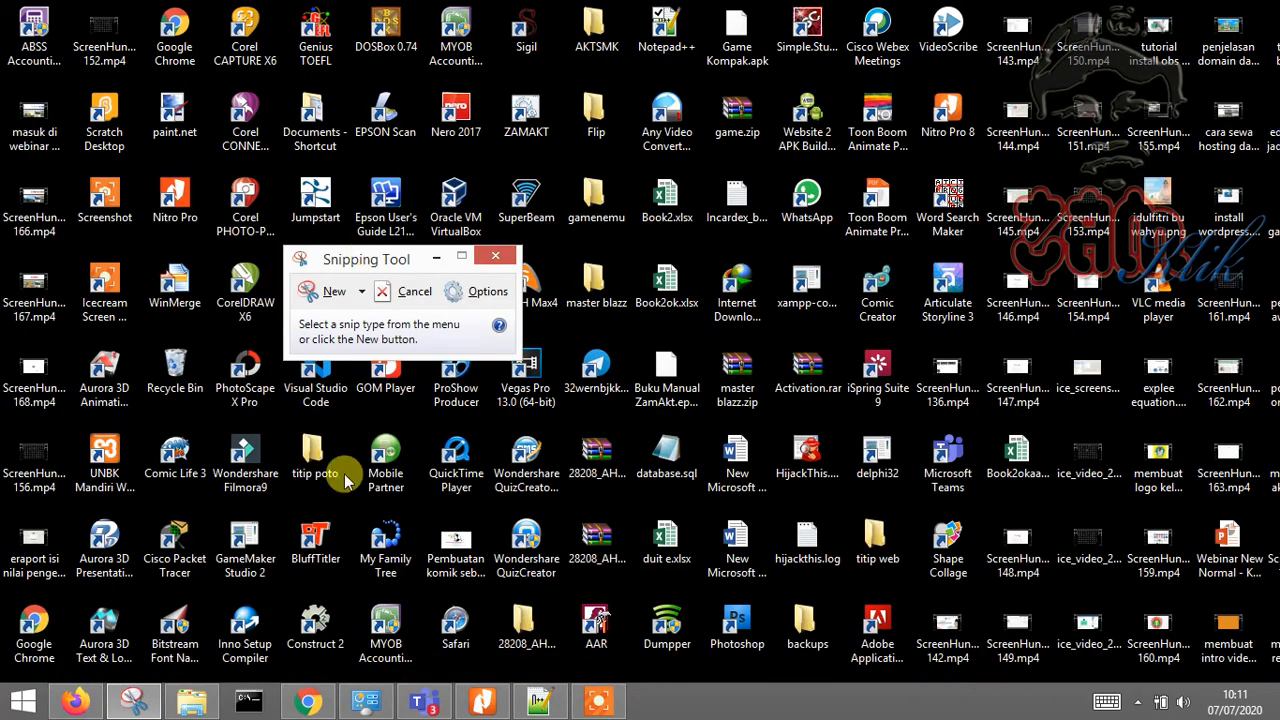
click(424, 698)
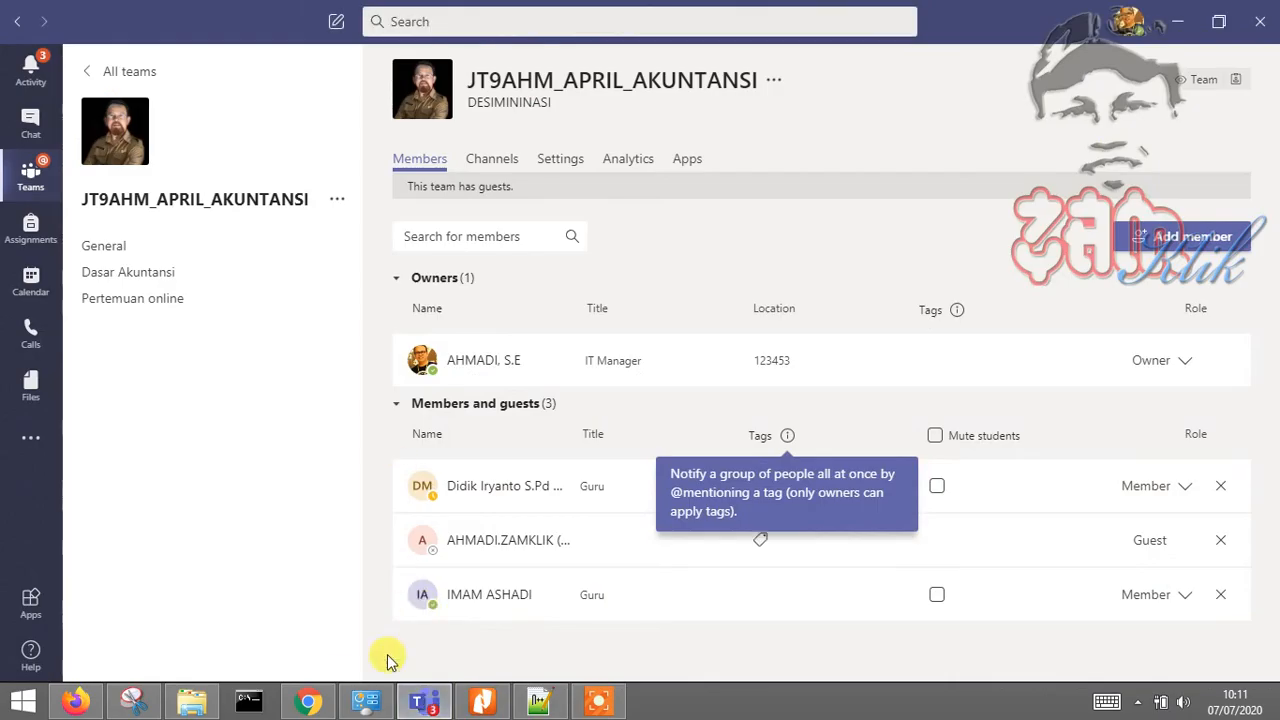
click(133, 700)
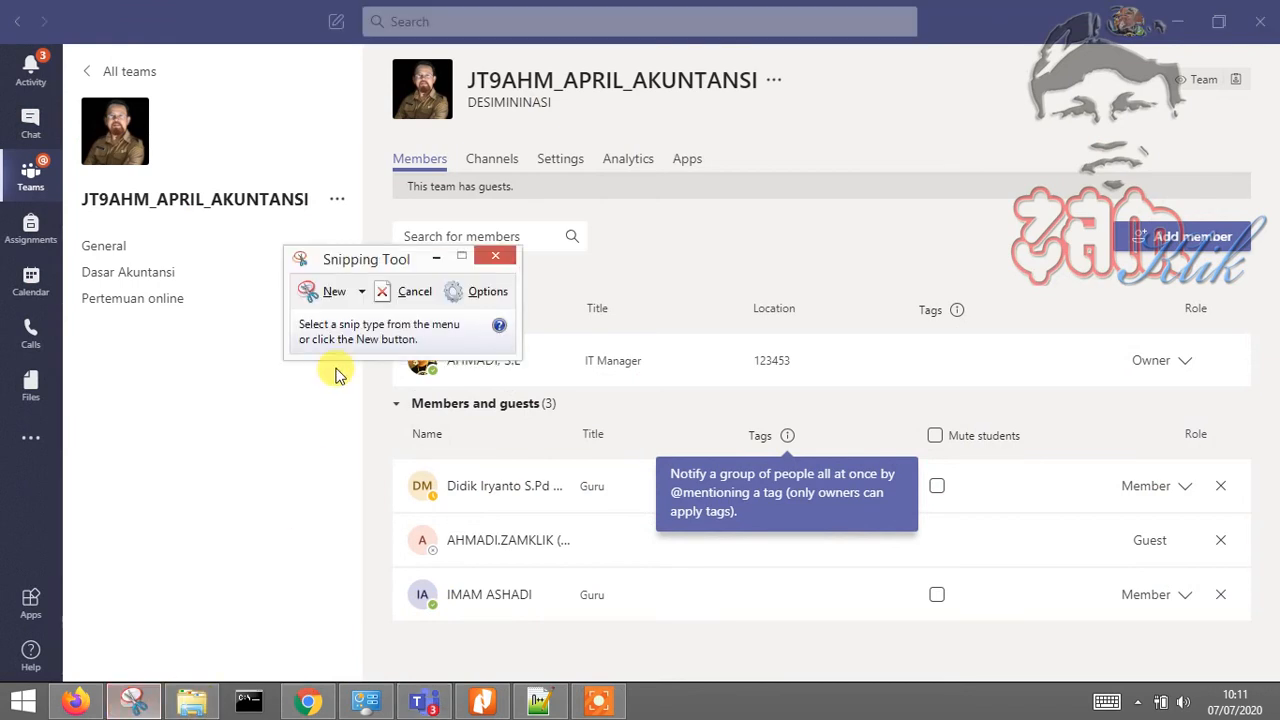
click(324, 296)
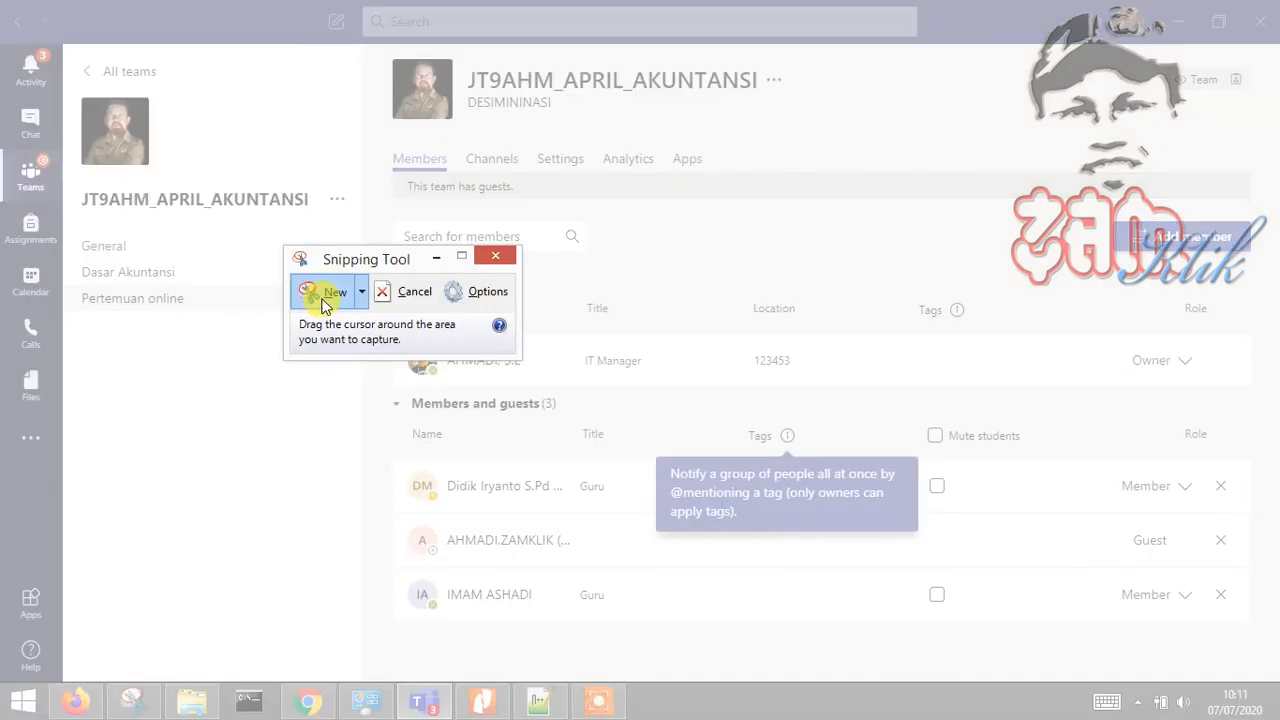
drag(2, 2, 1268, 676)
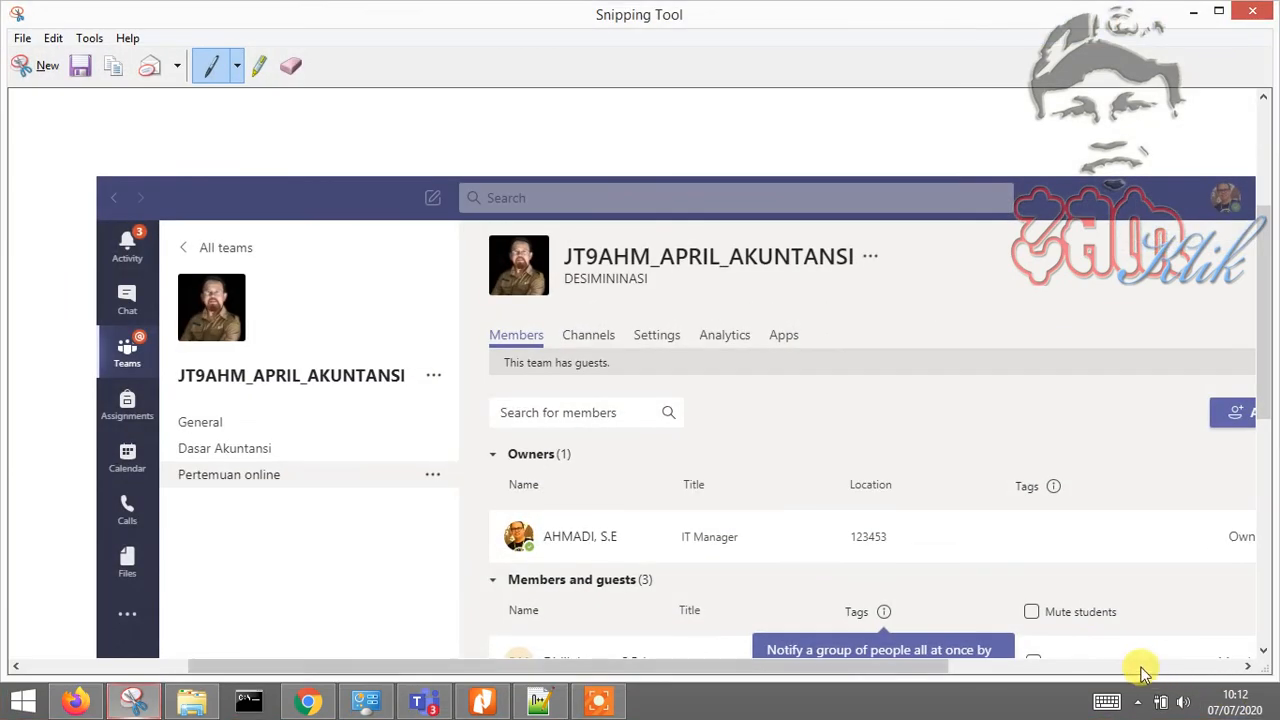
click(84, 72)
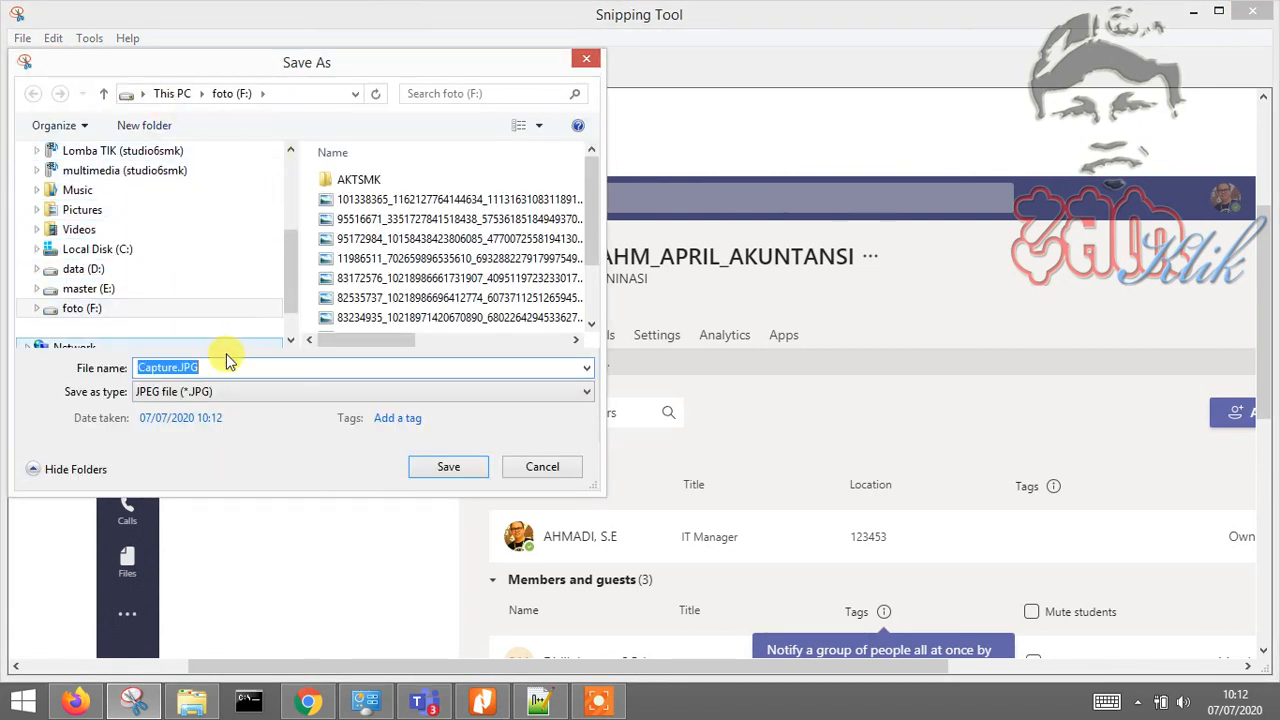
Save the snip as the JPEG file 'tugas 1' on the foto (F:) drive
click(290, 325)
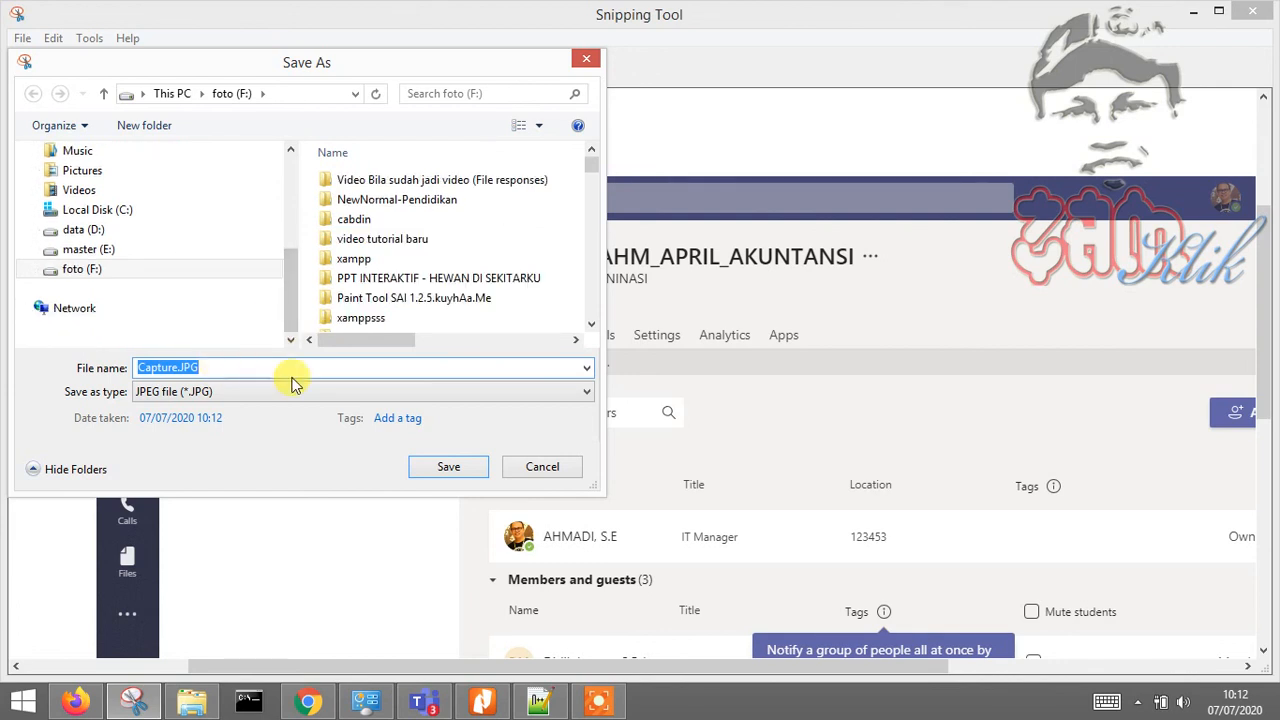
text(tugas 1)
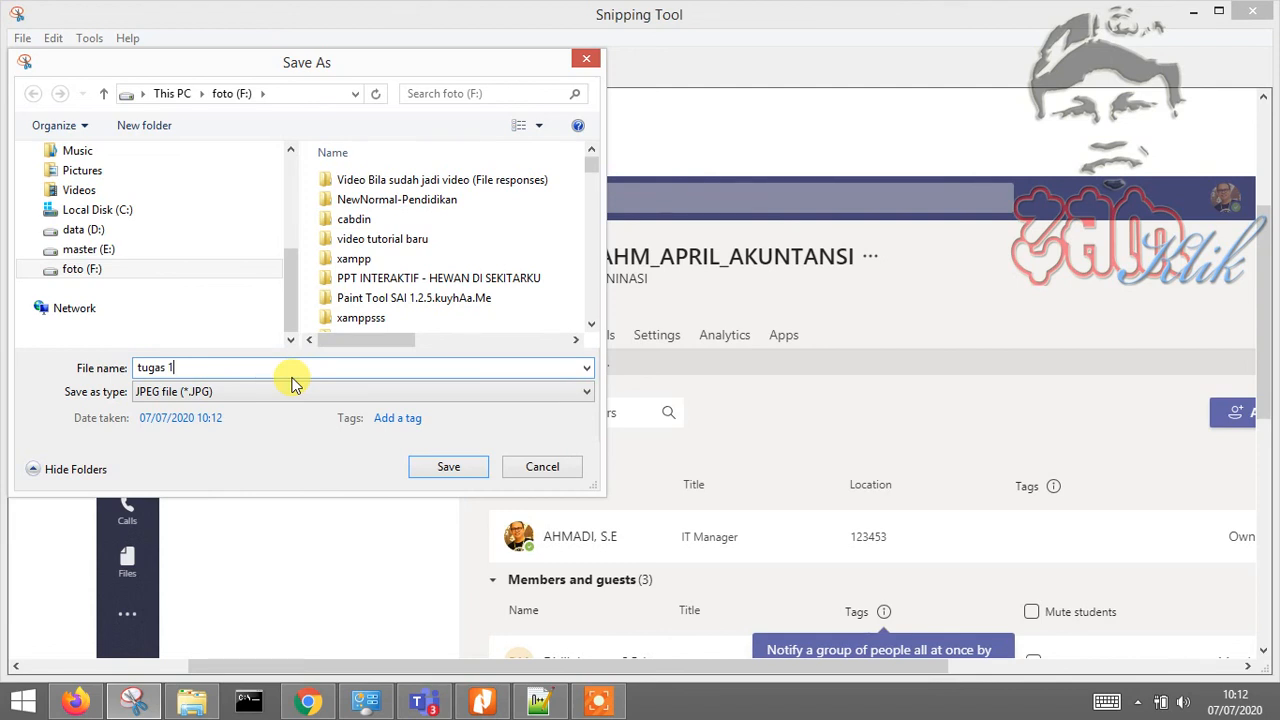
click(266, 396)
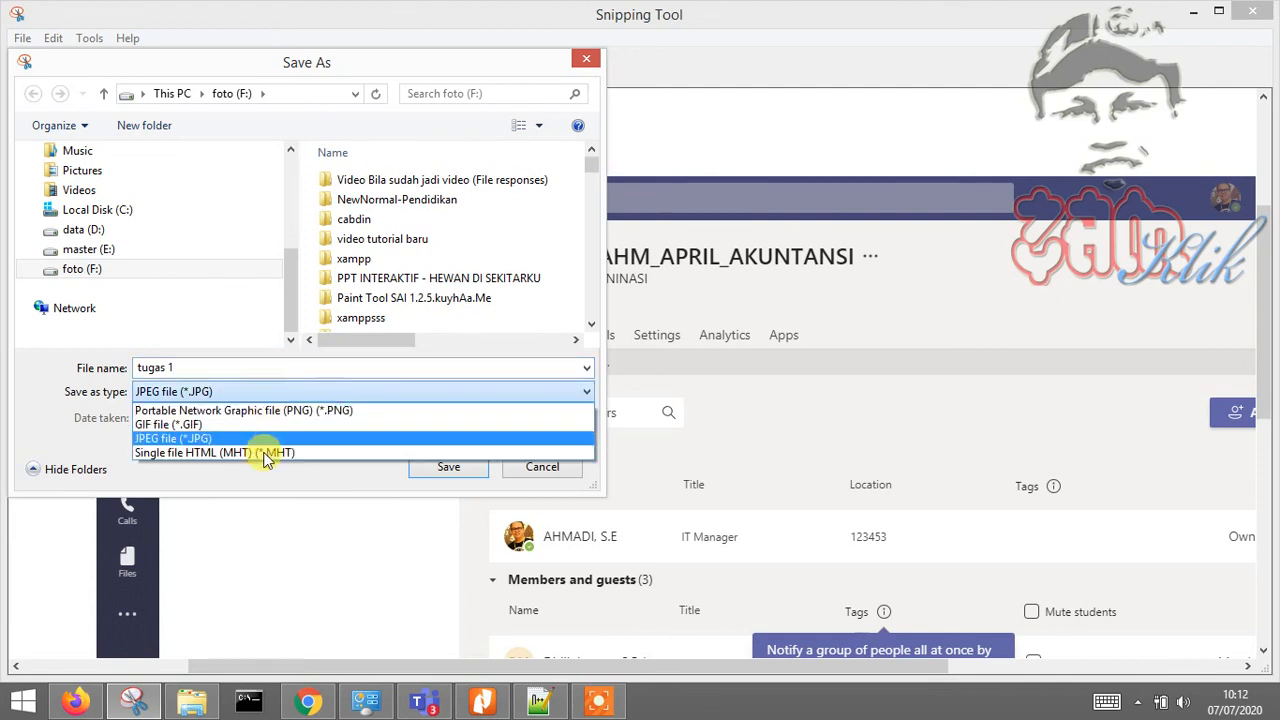
click(262, 440)
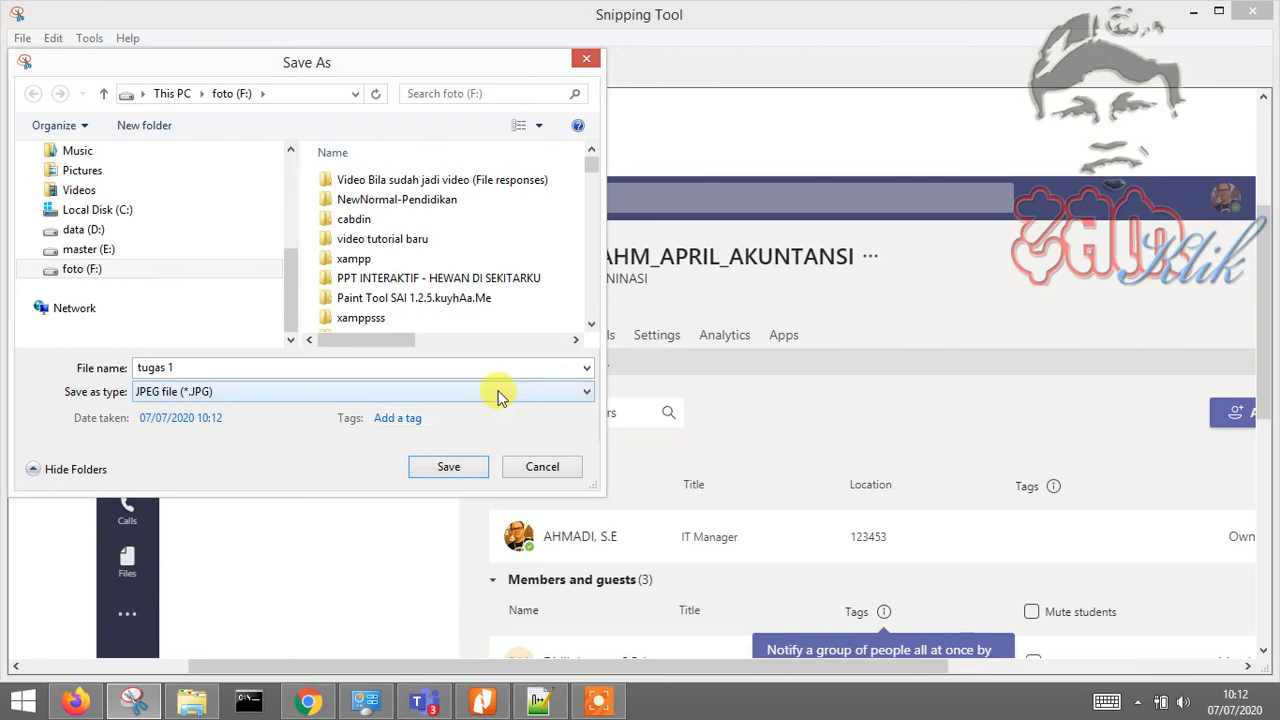
click(449, 468)
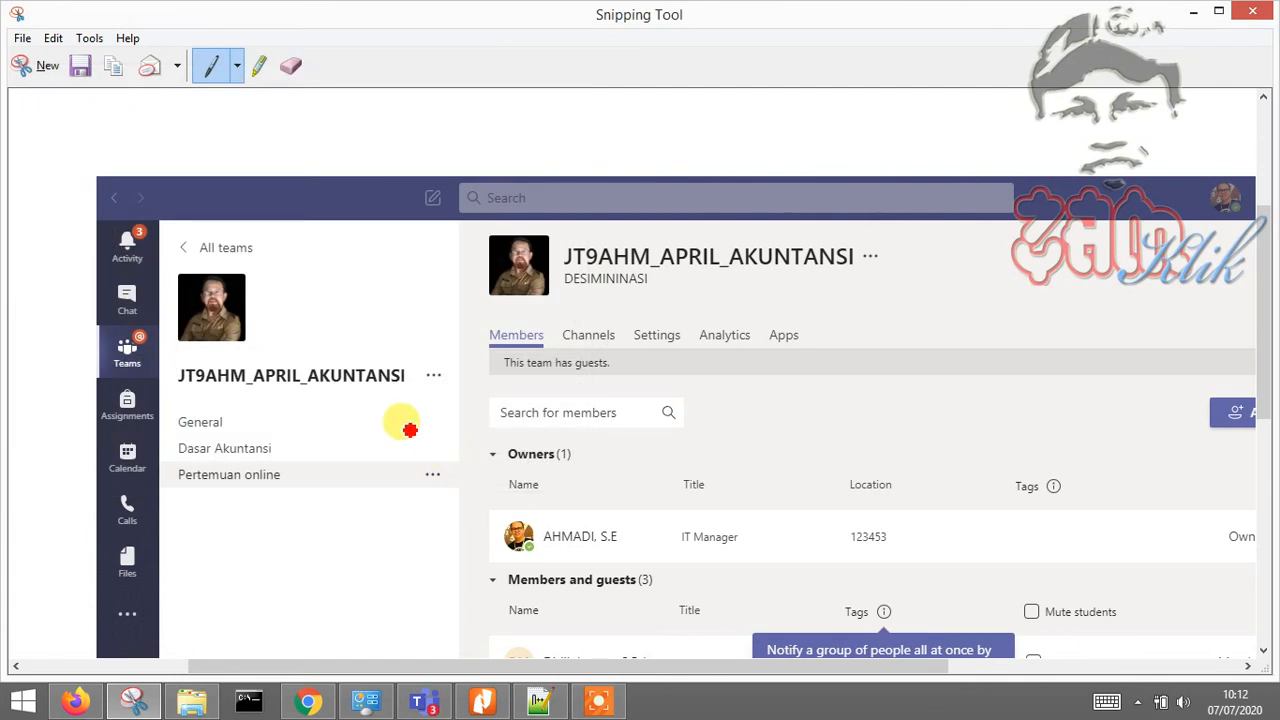
Return to the Teams members page
scroll(520, 450, down, 5)
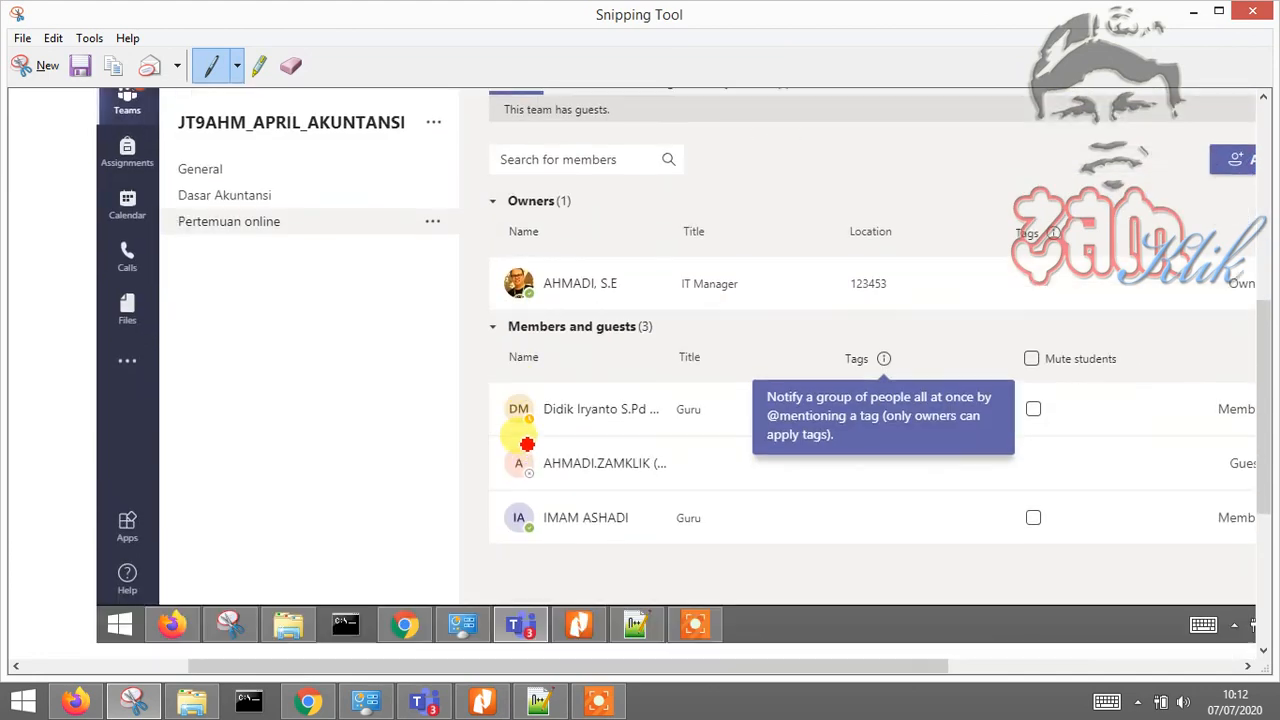
scroll(527, 443, down, 2)
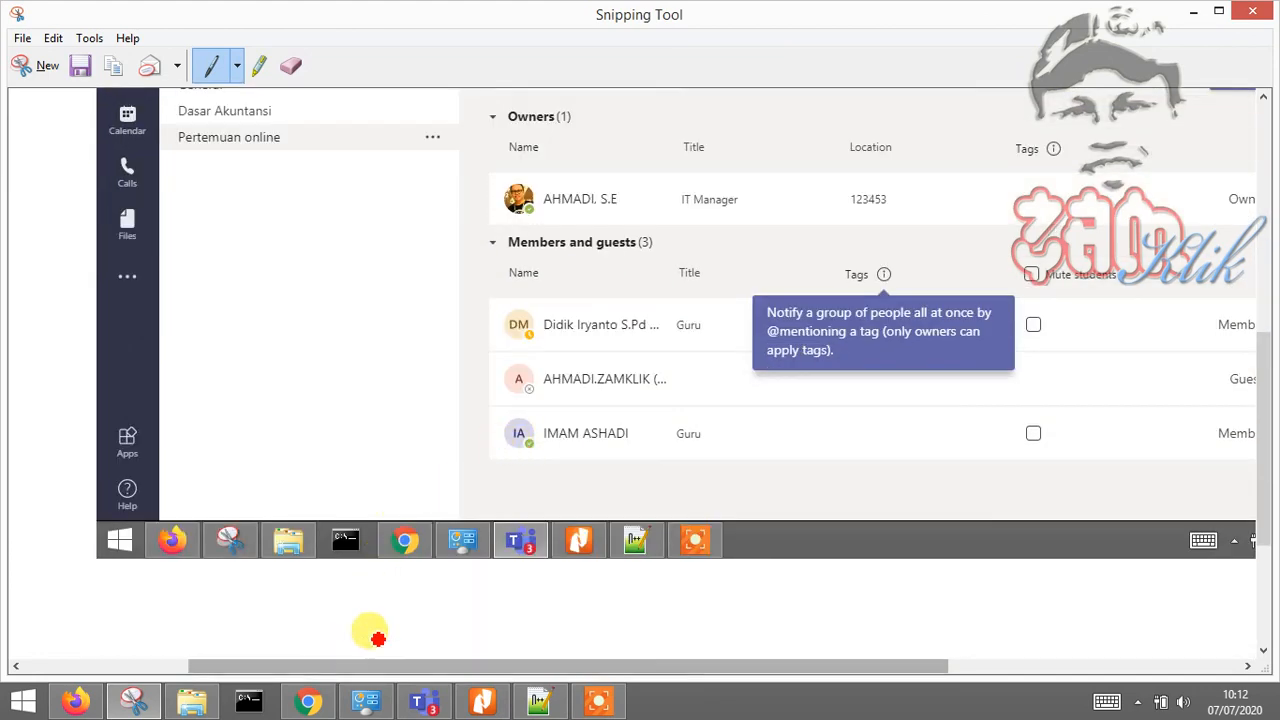
click(425, 700)
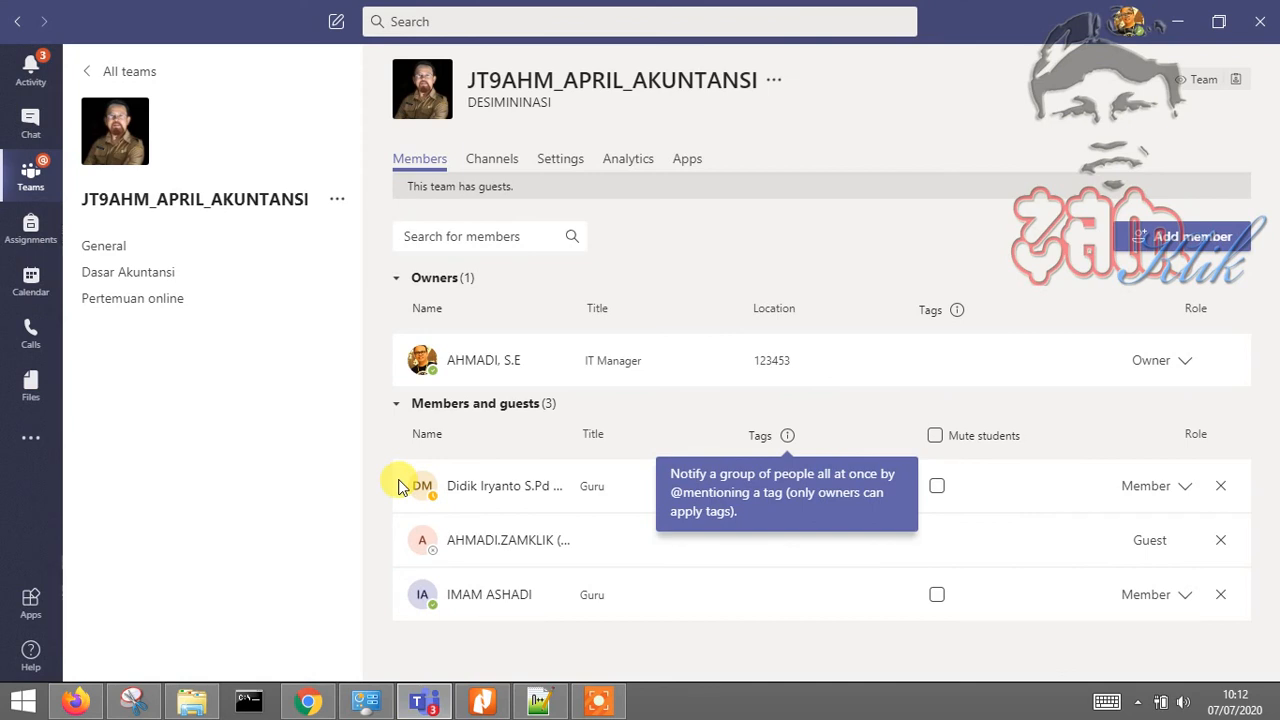
click(336, 200)
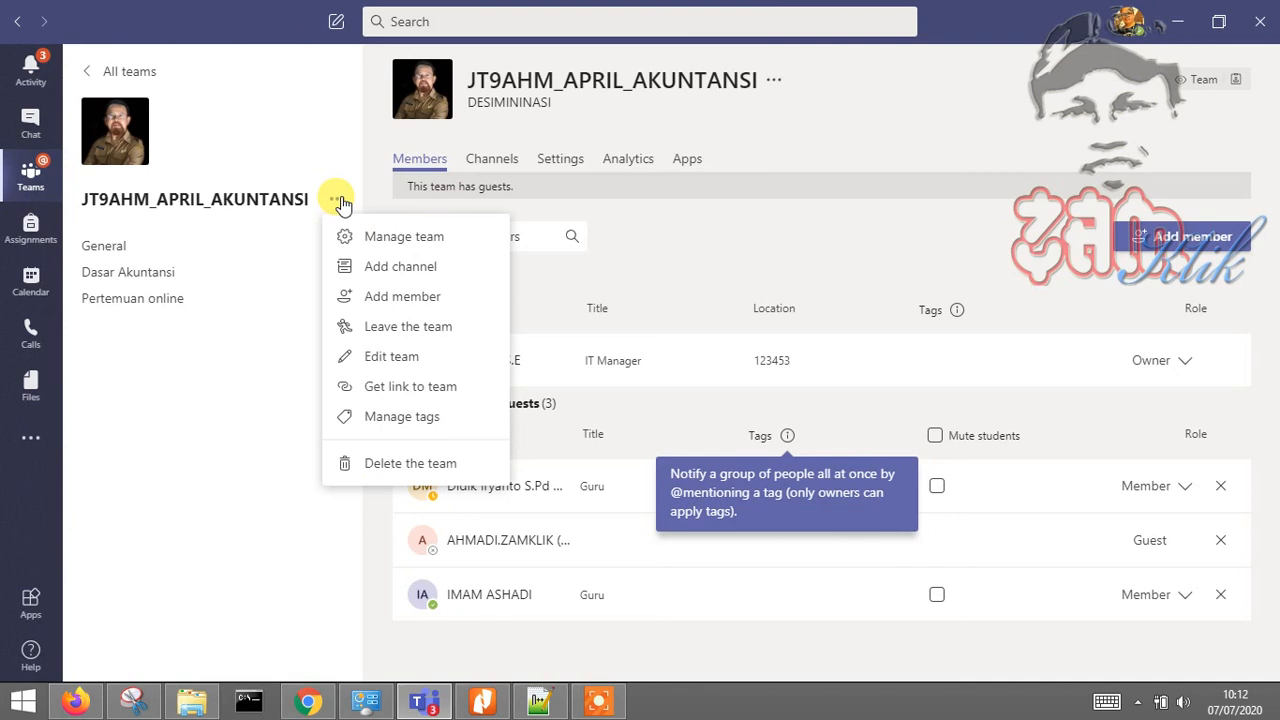
click(338, 527)
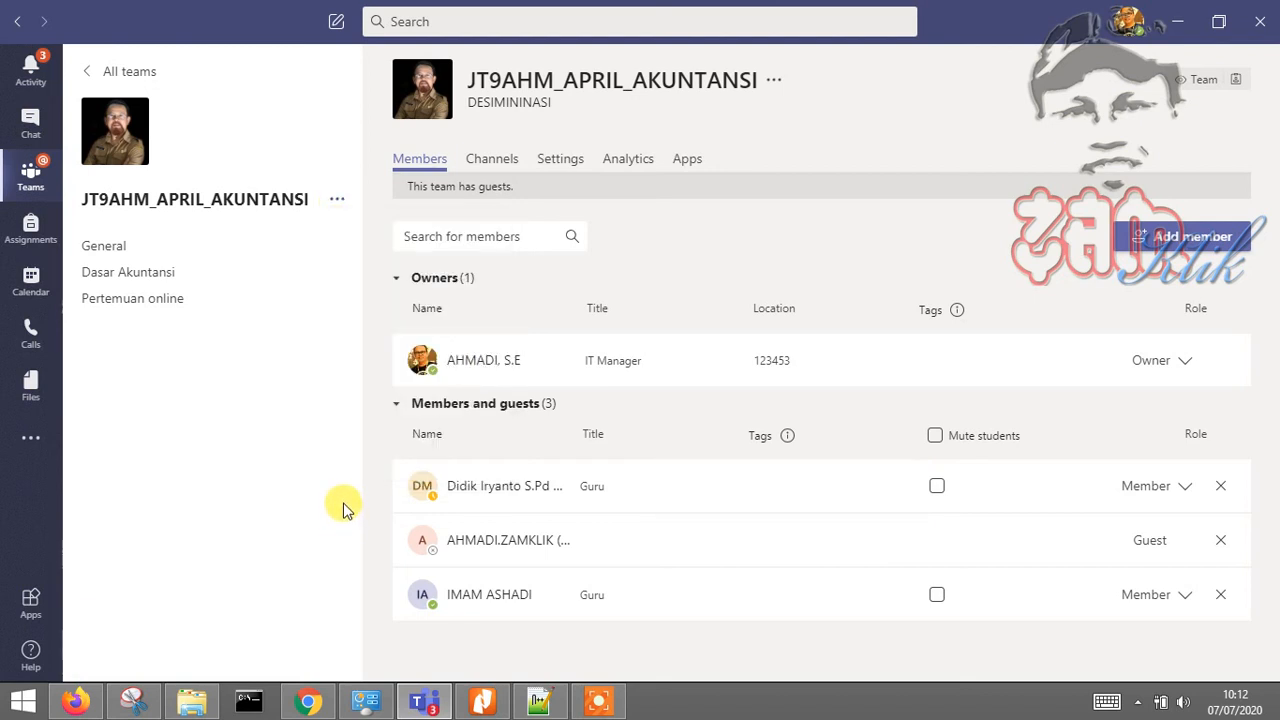